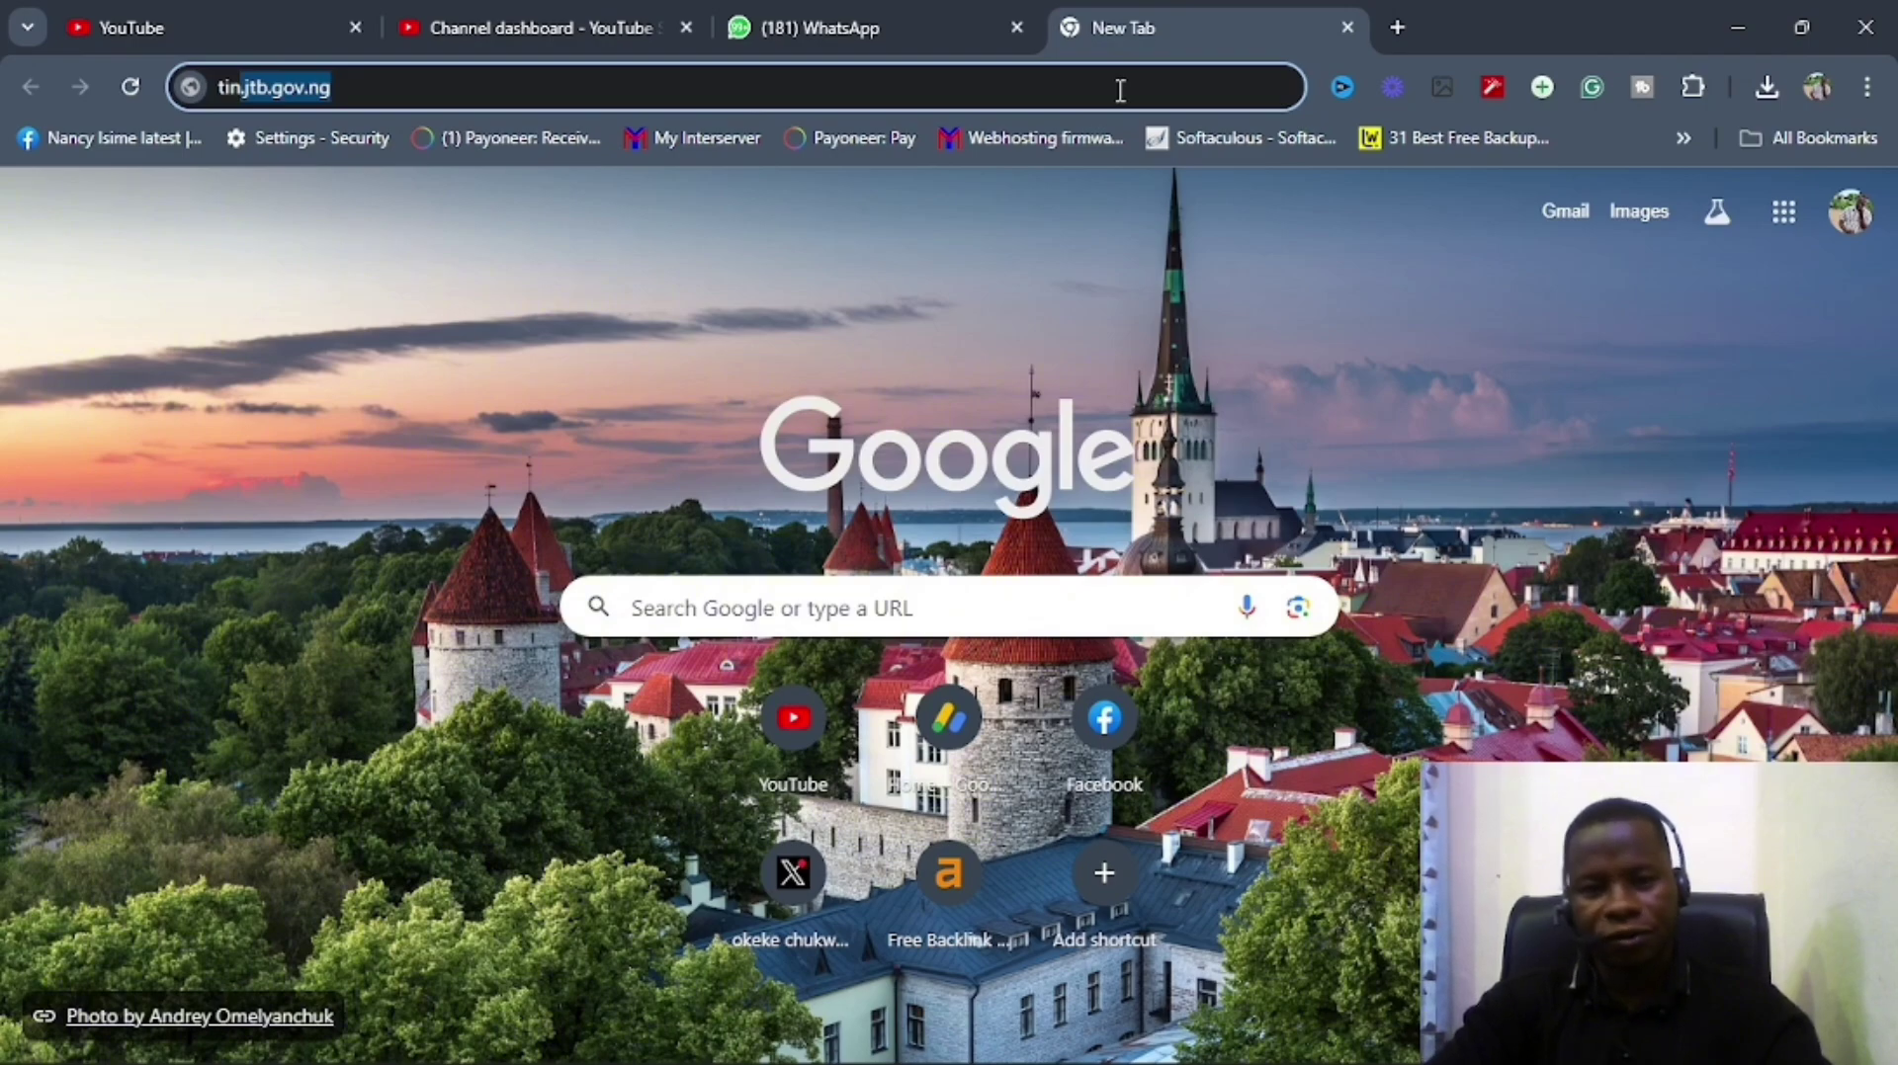
Complete the address tin.jtb.gov.ng and load the JTB TIN Registration System welcome page.
key("Right")
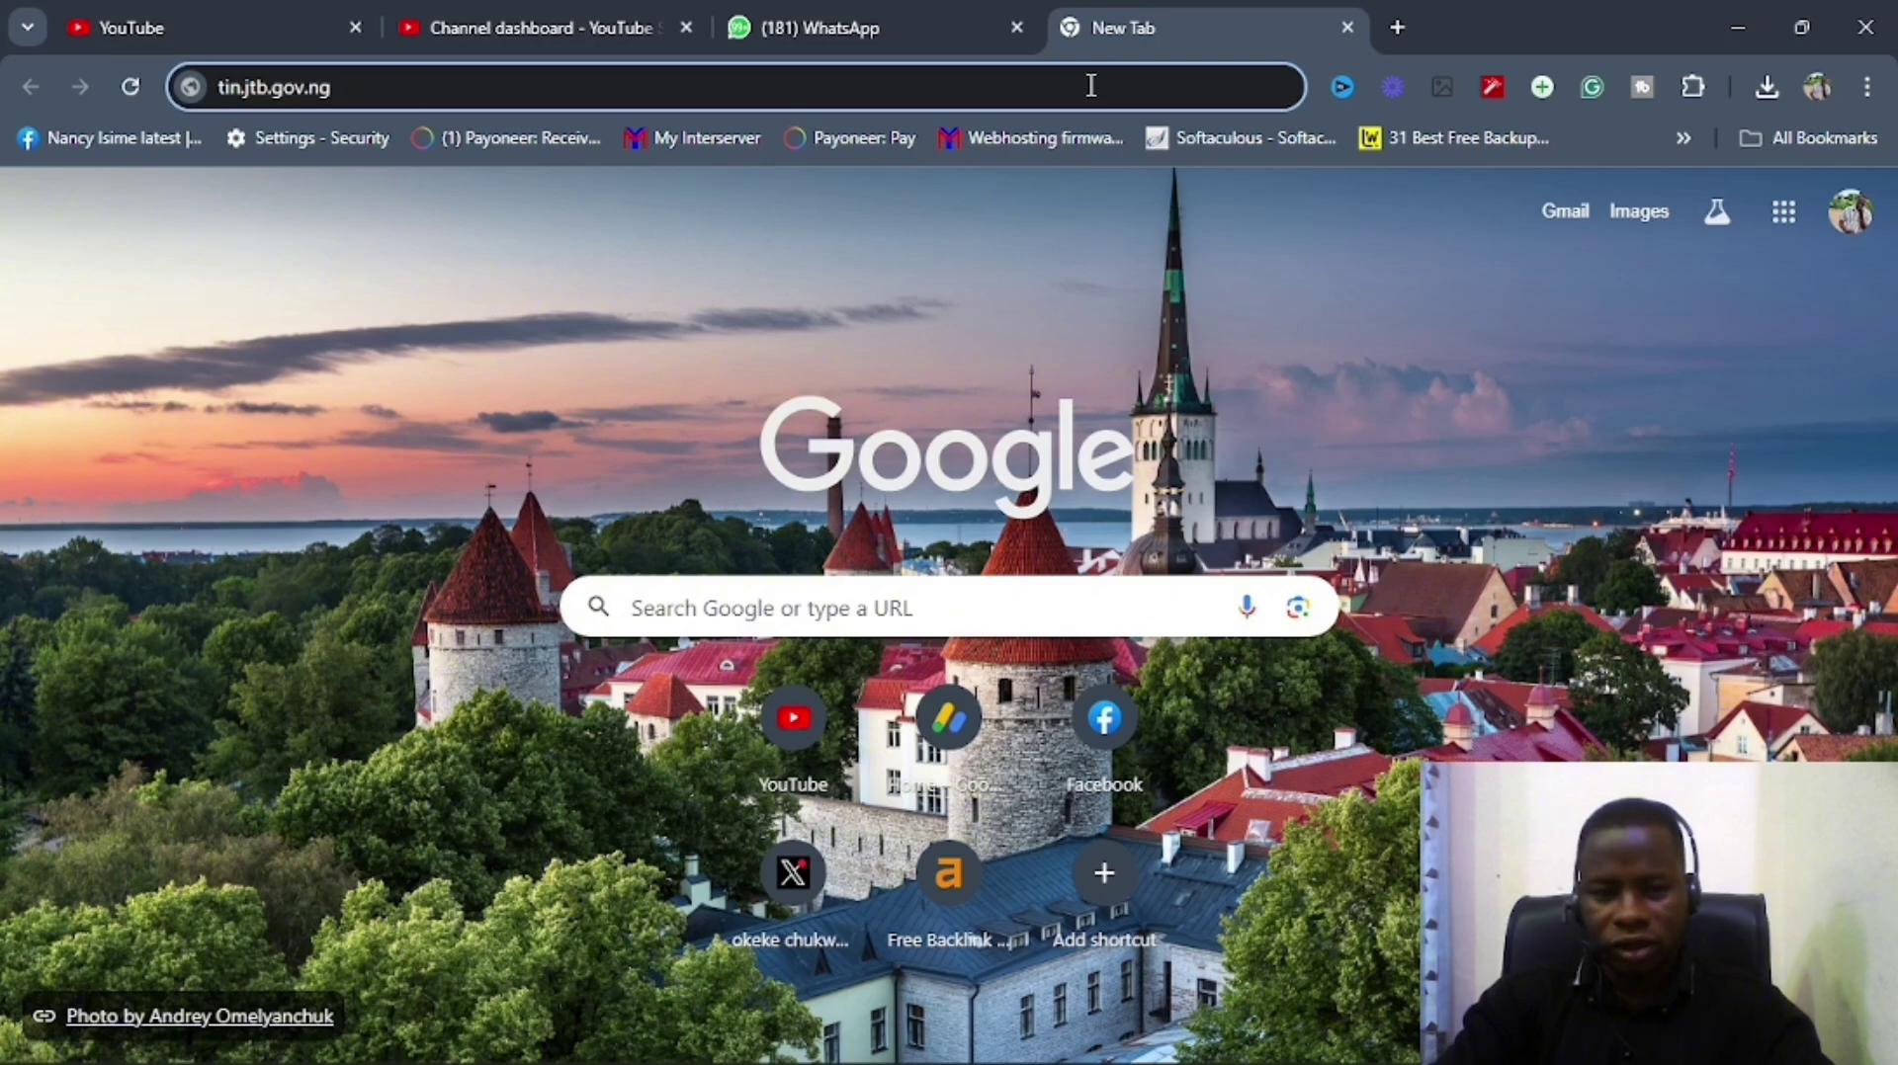
key("Return")
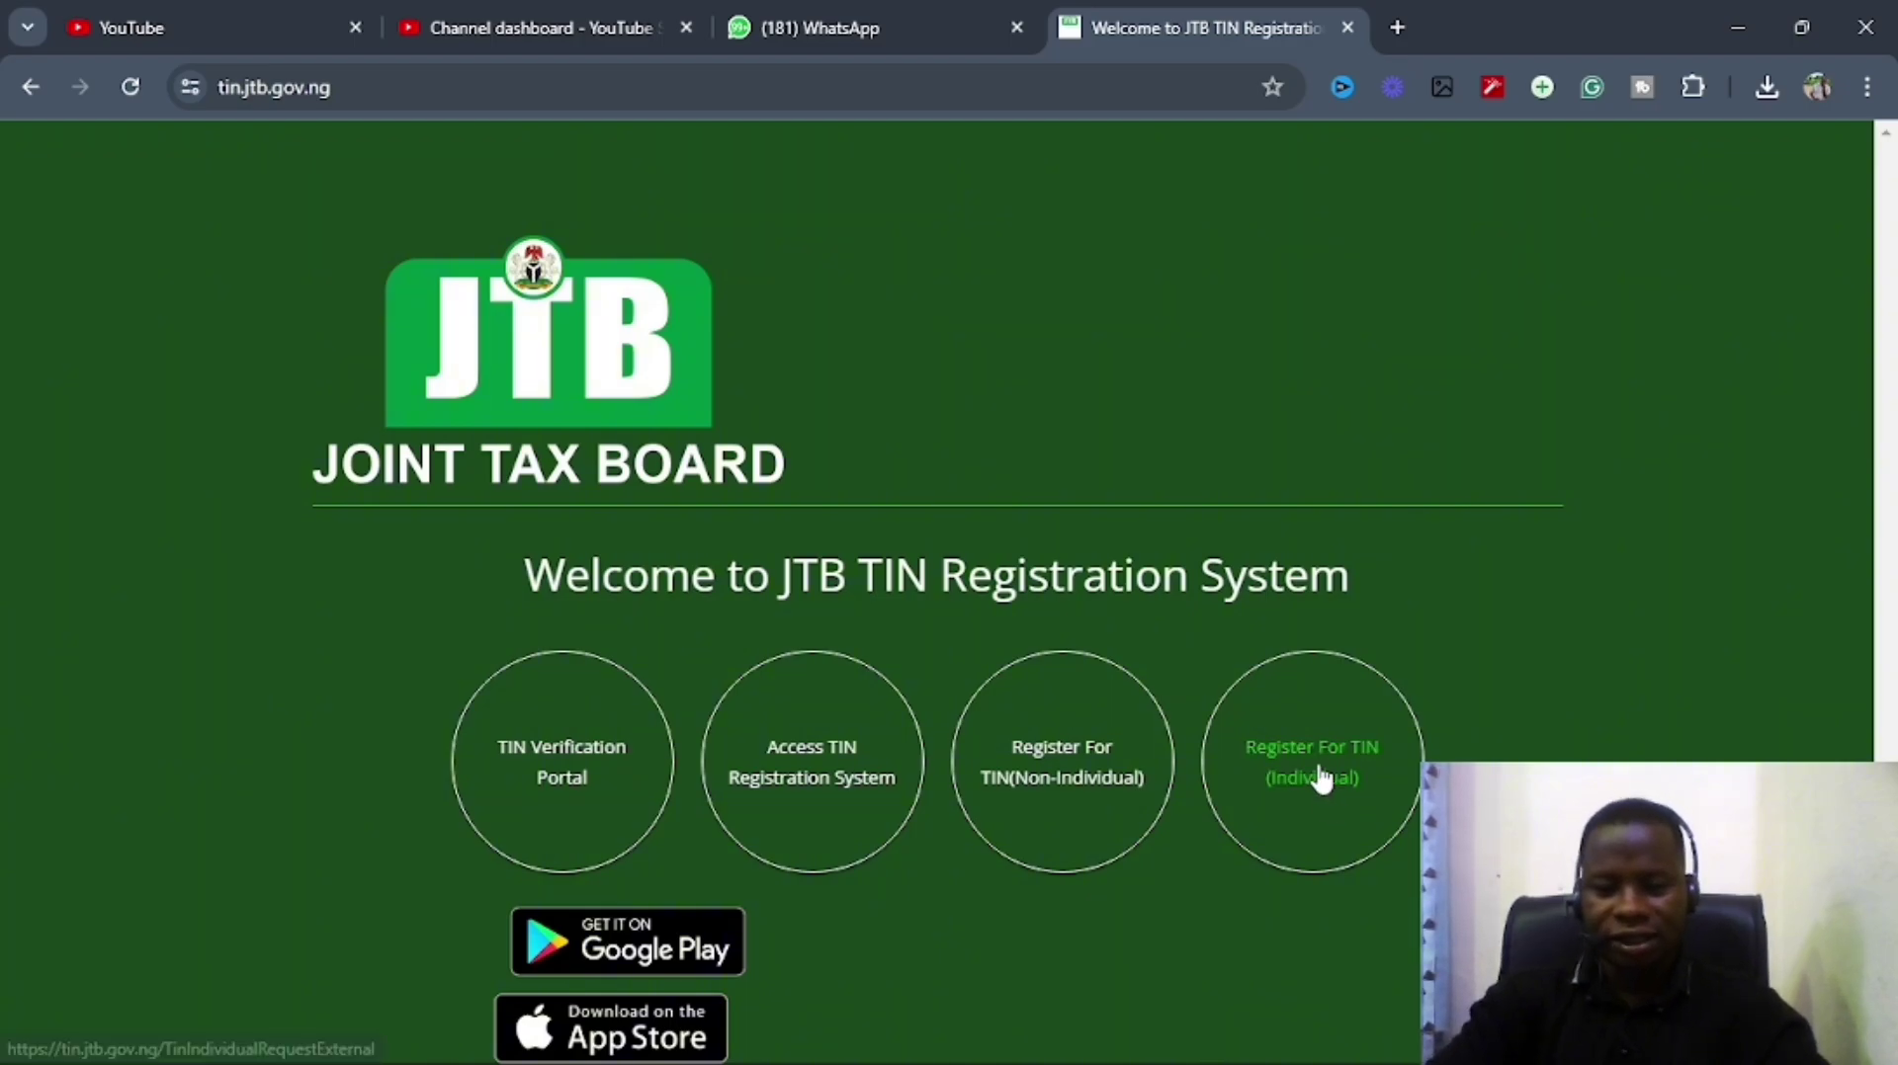
Open 'Register For TIN (Individual)' and begin entering the applicant's BVN.
left_click(1320, 778)
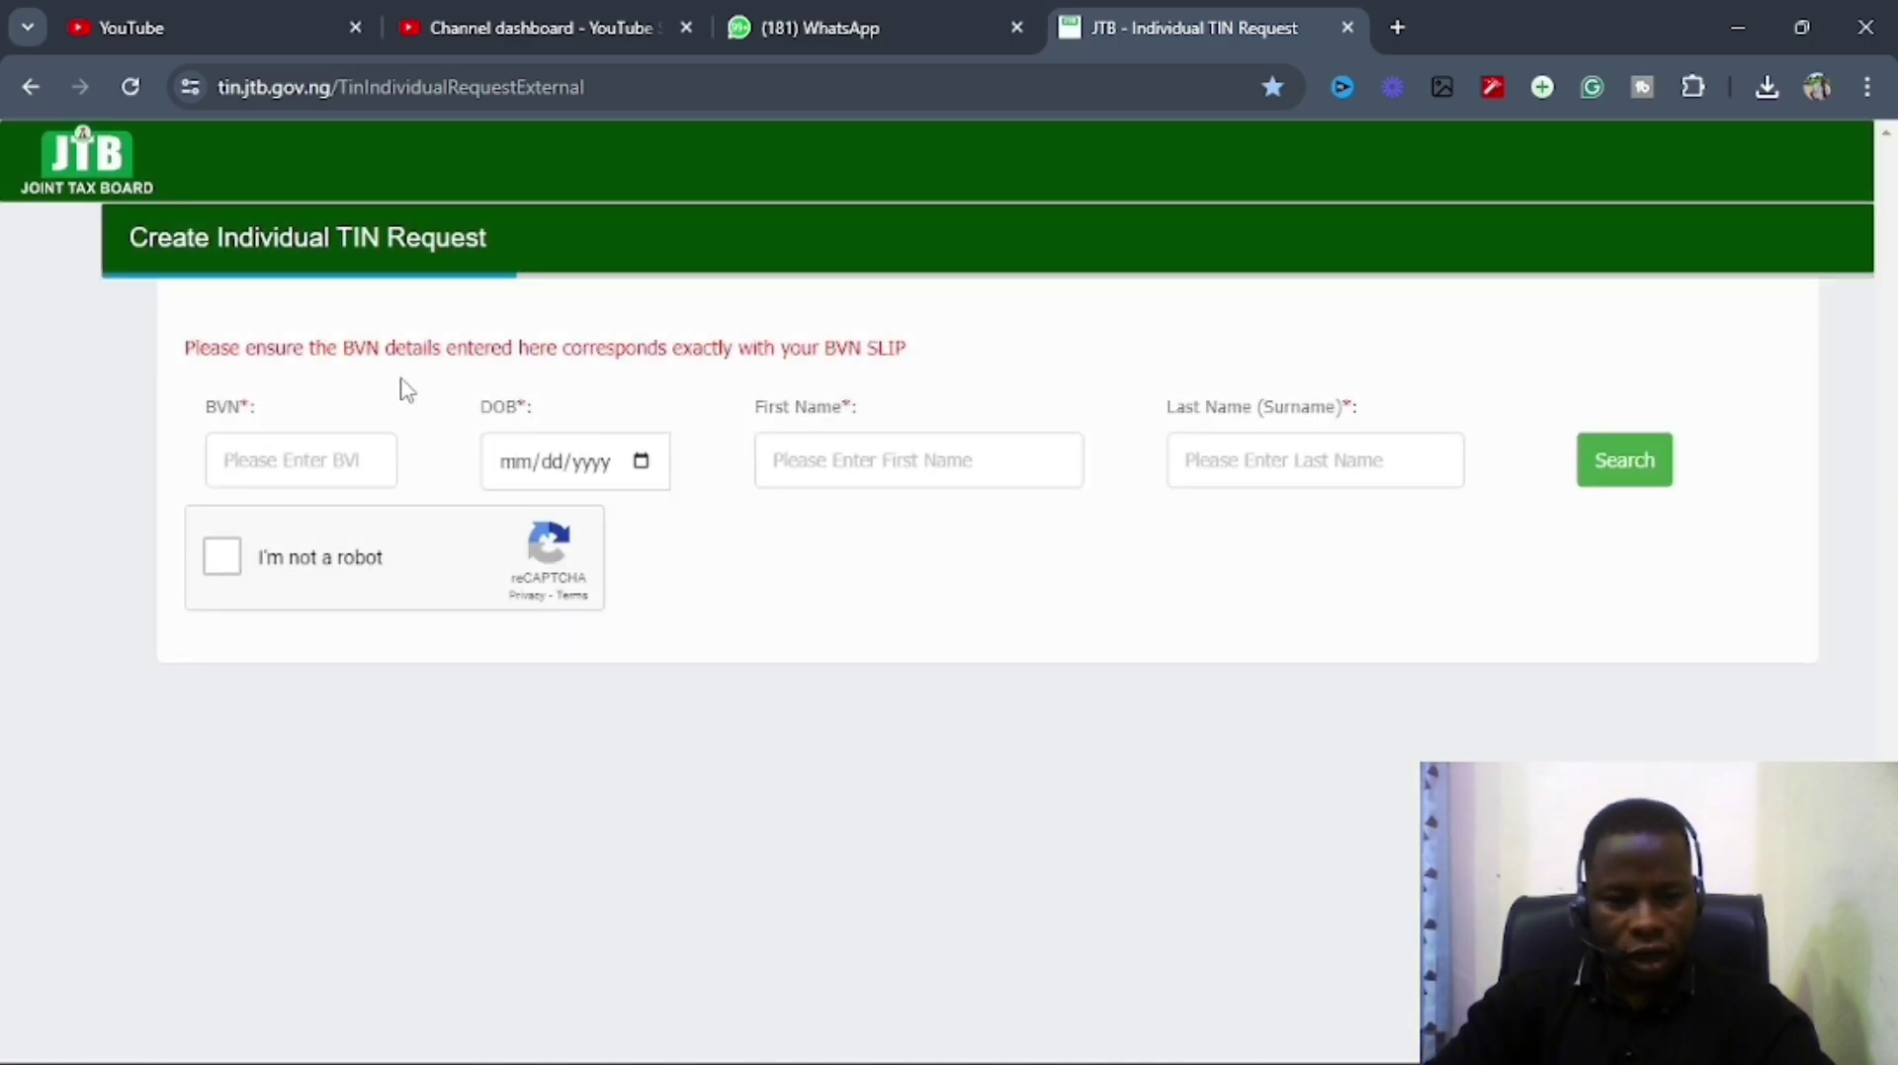
left_click(289, 464)
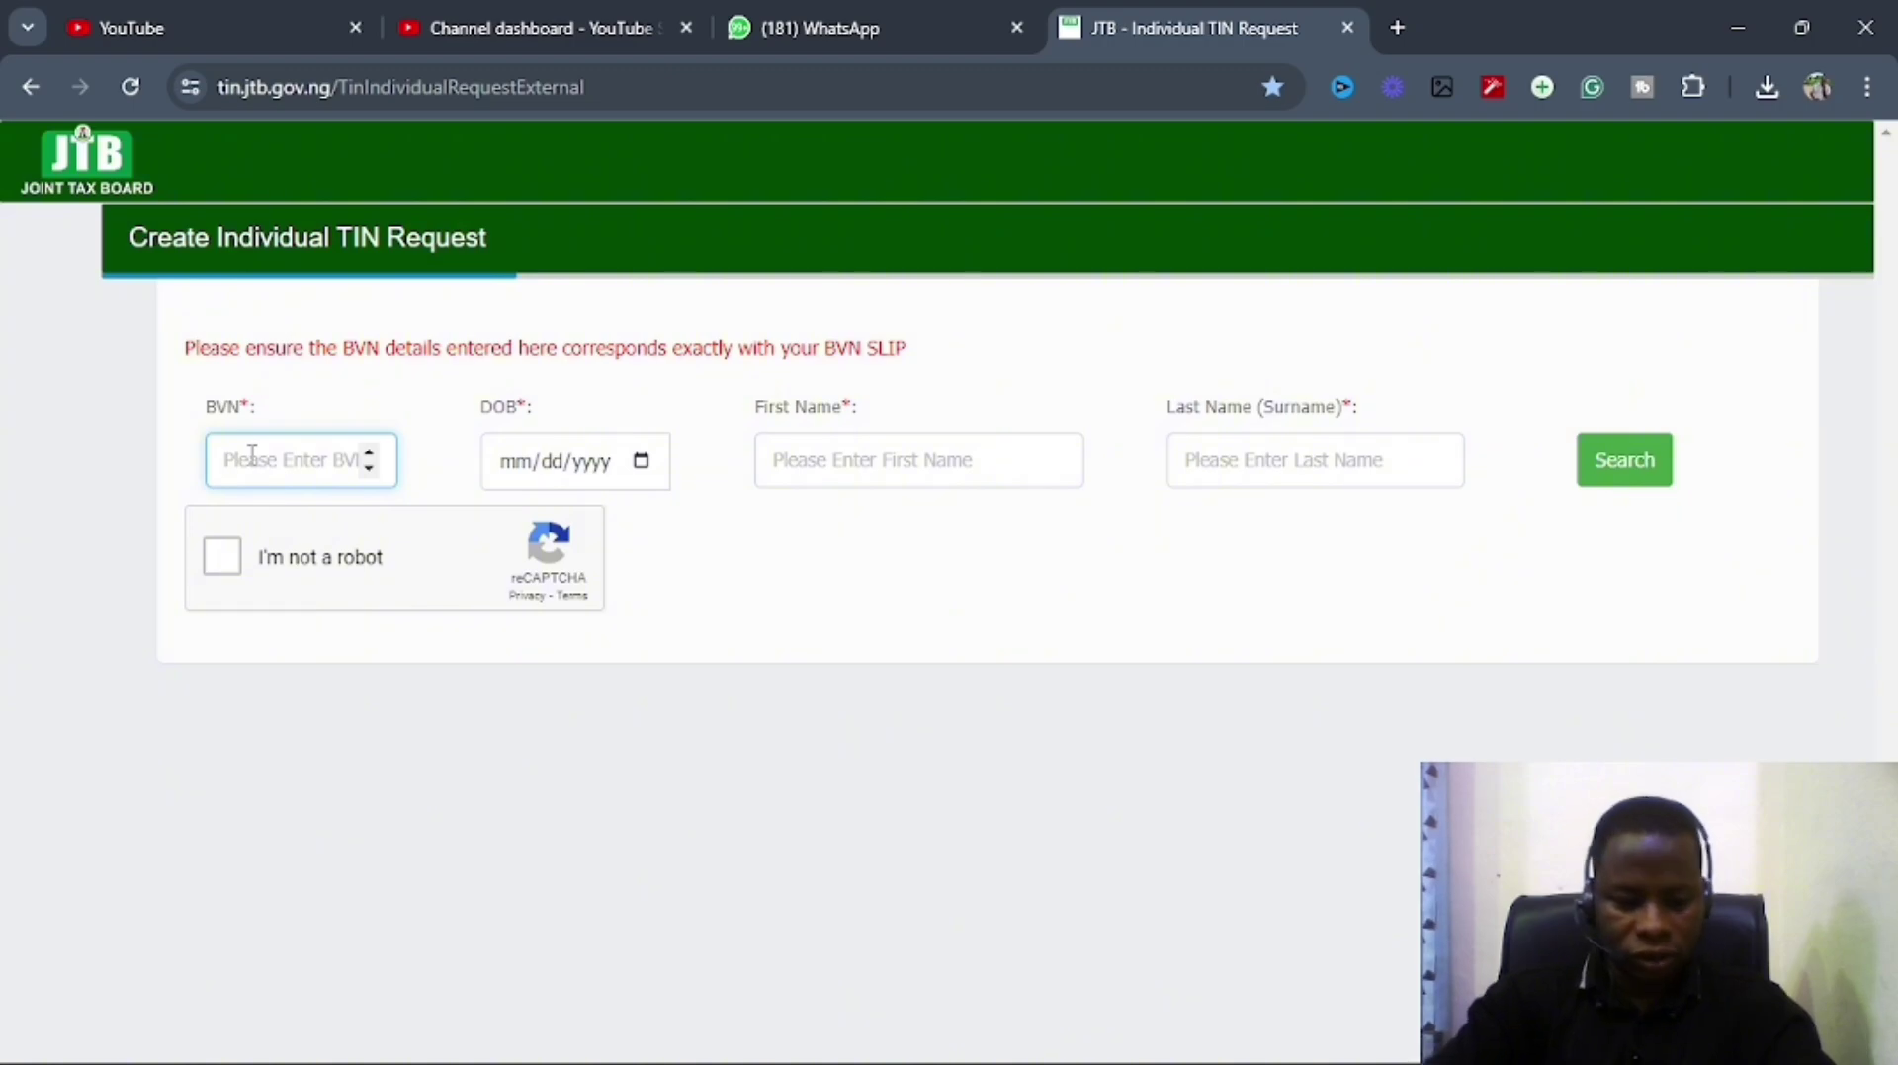
type("22")
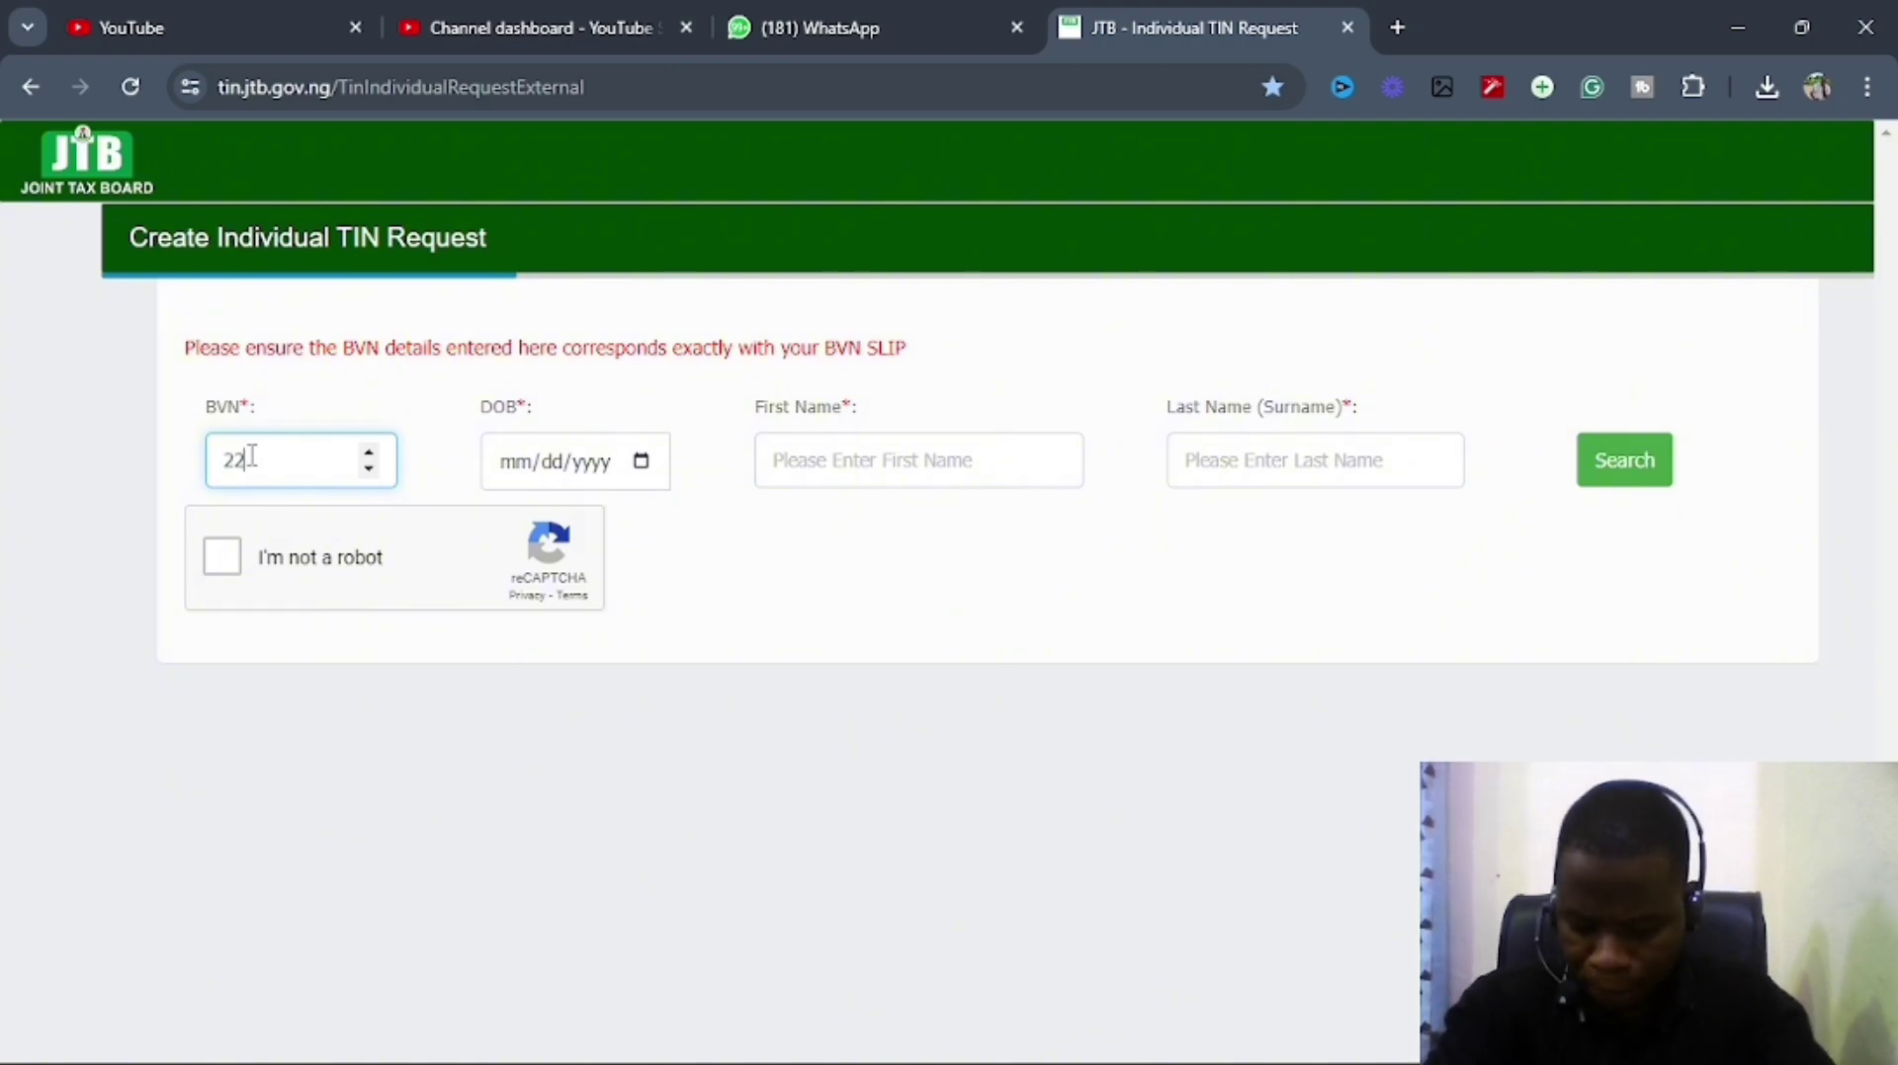
type("62")
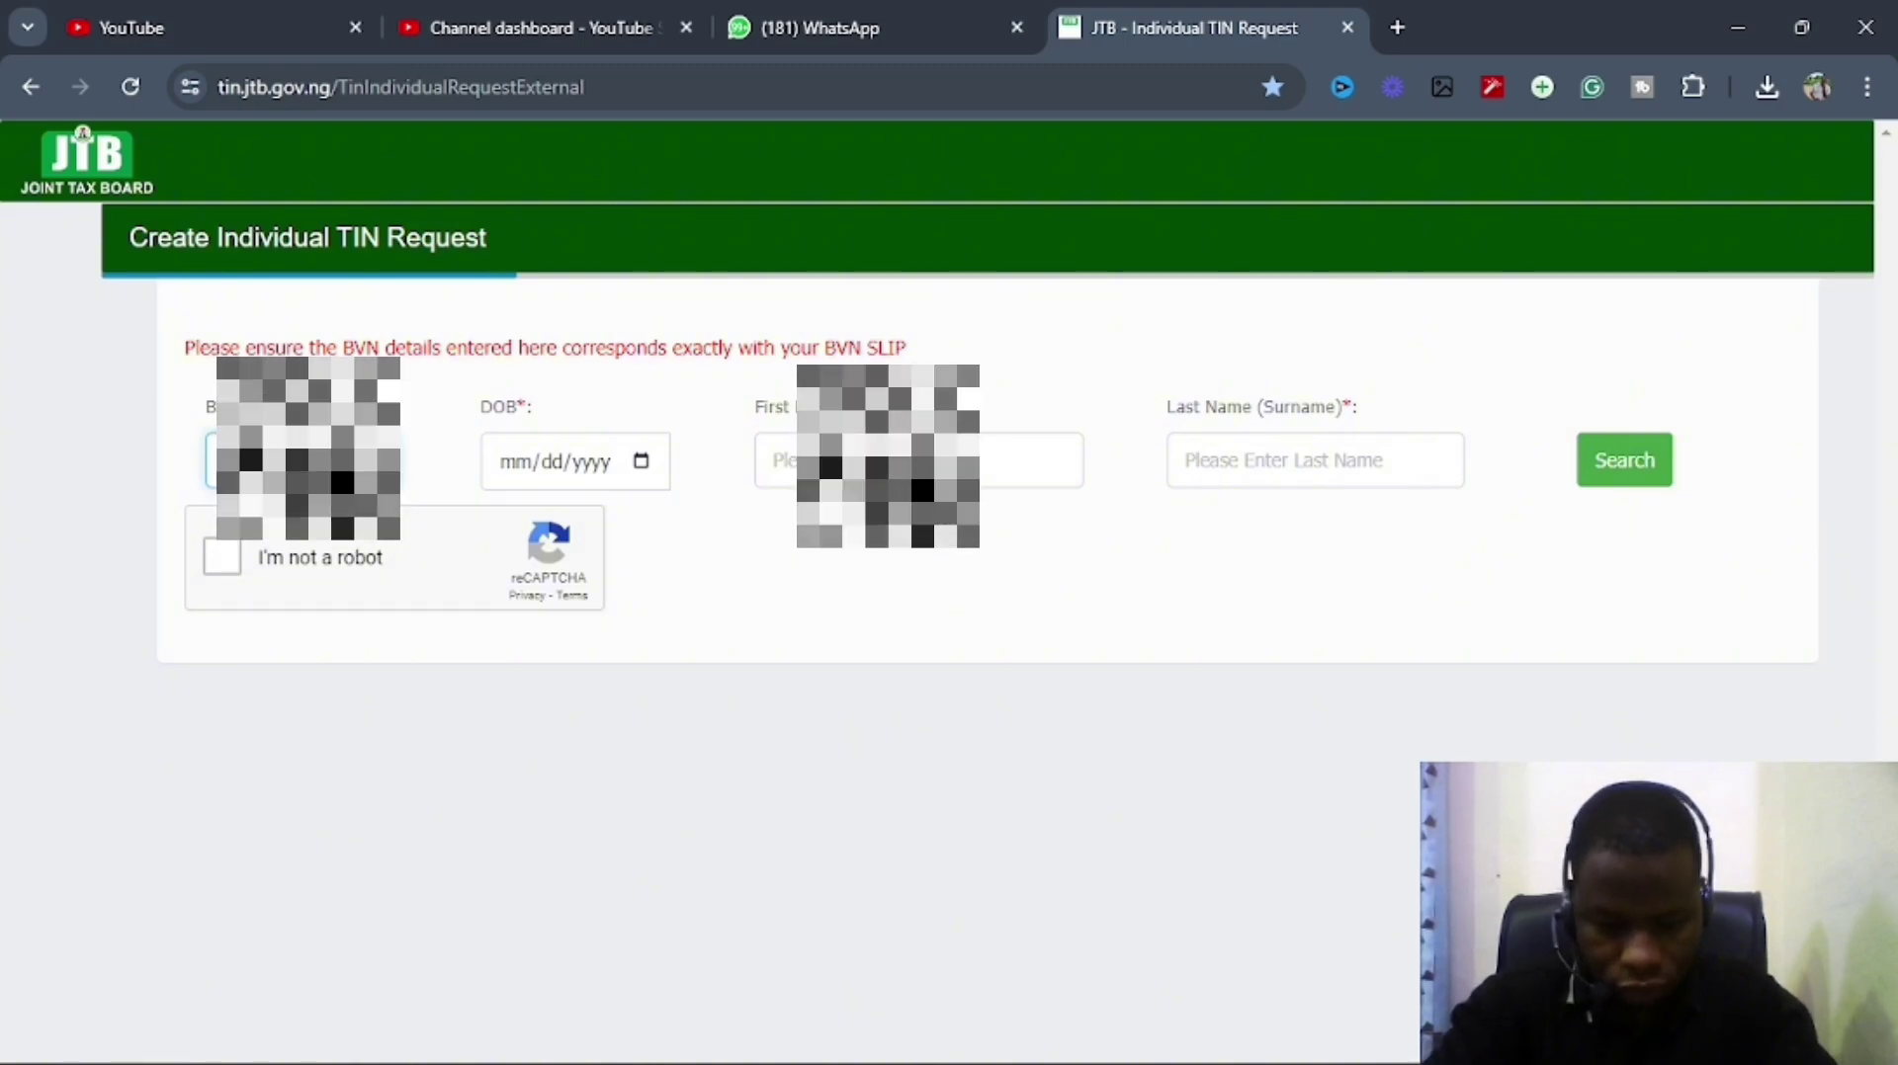
left_click(642, 461)
left_click(573, 523)
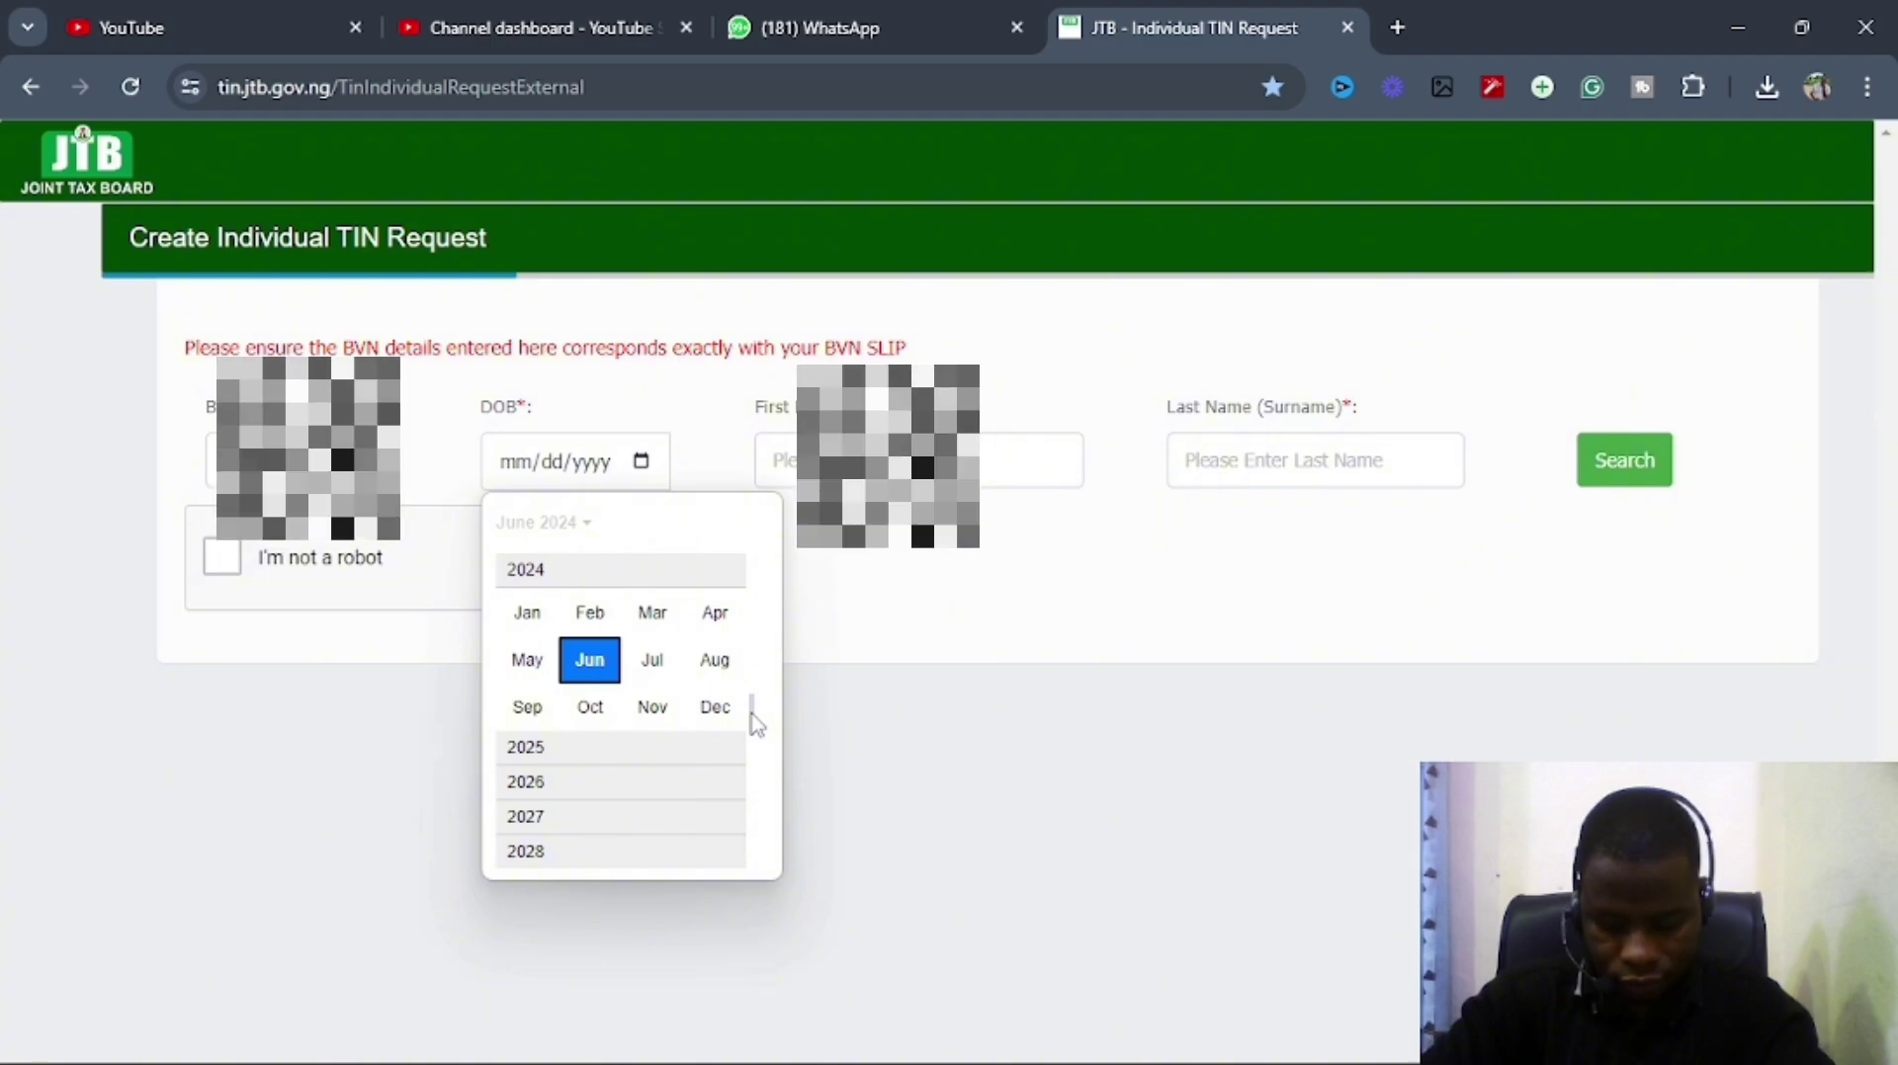
left_click_drag(757, 727, 756, 654)
scroll(756, 653, "up", 5)
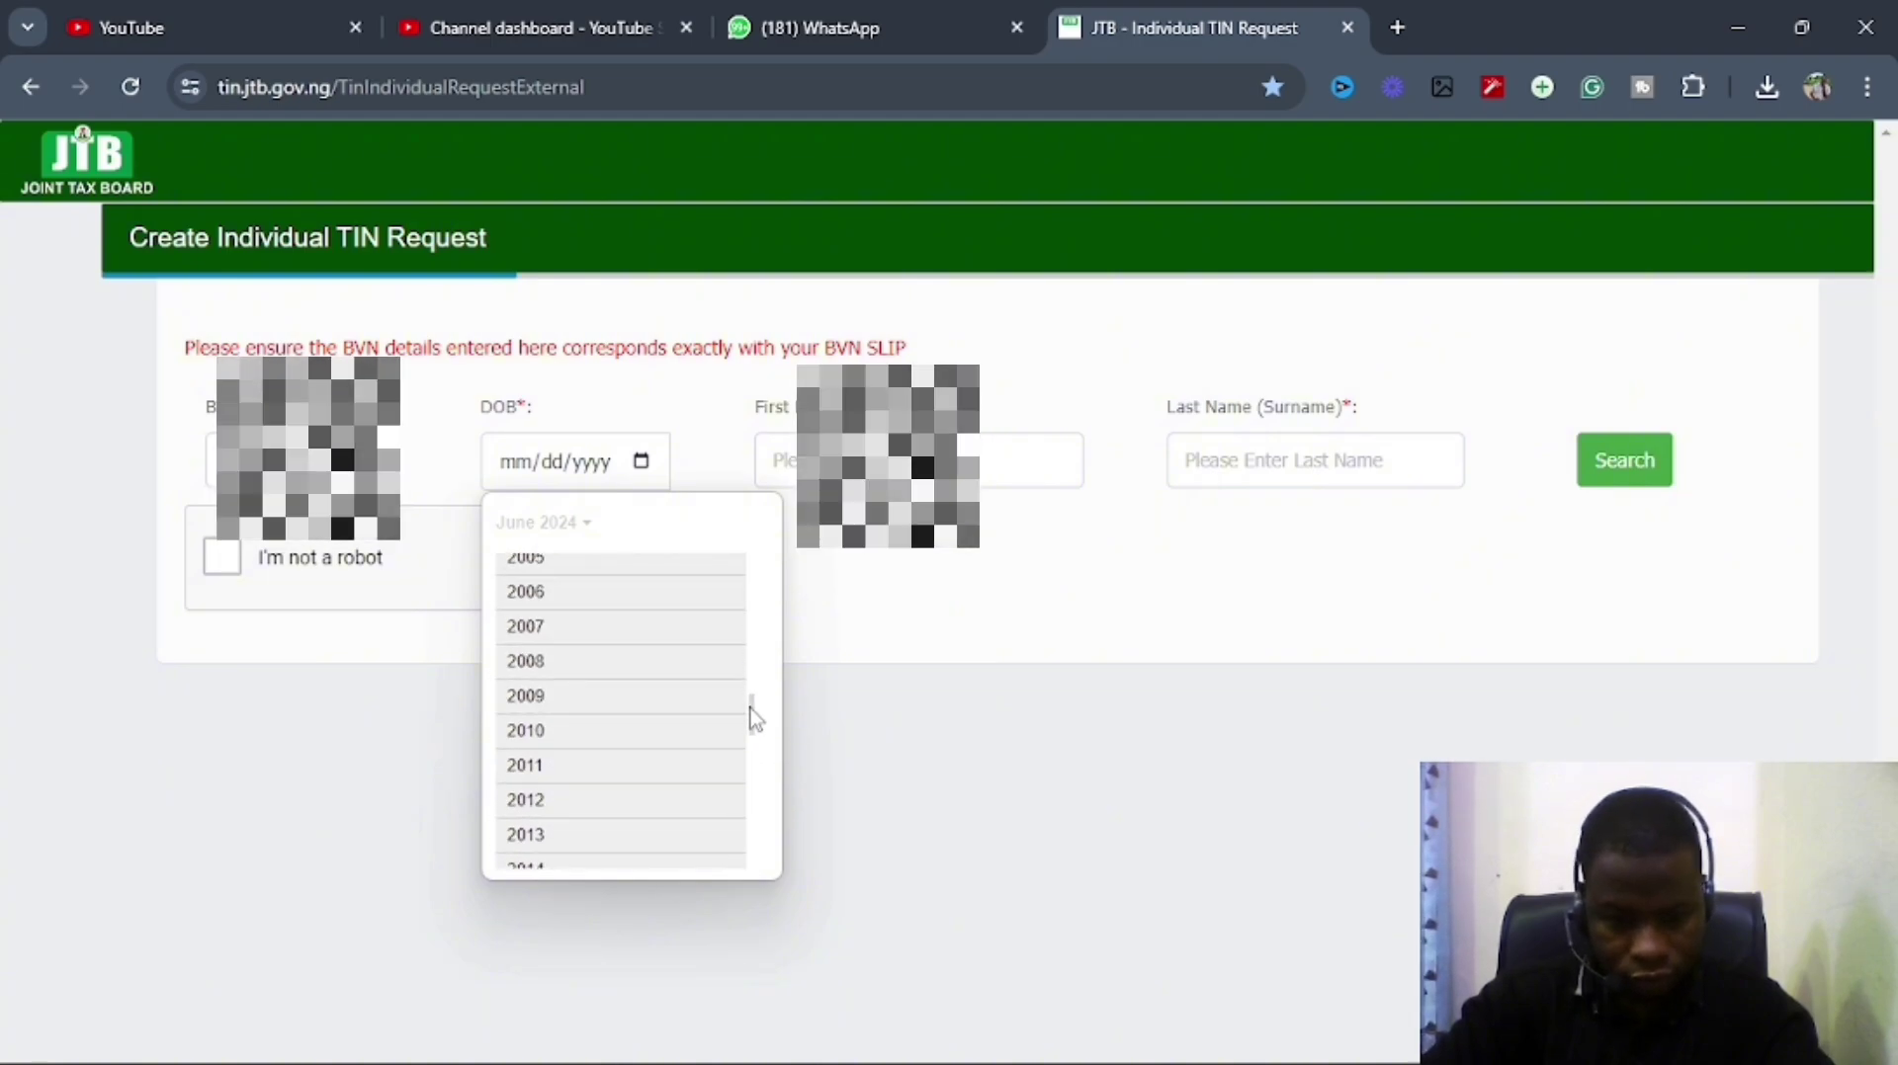
left_click_drag(754, 718, 753, 636)
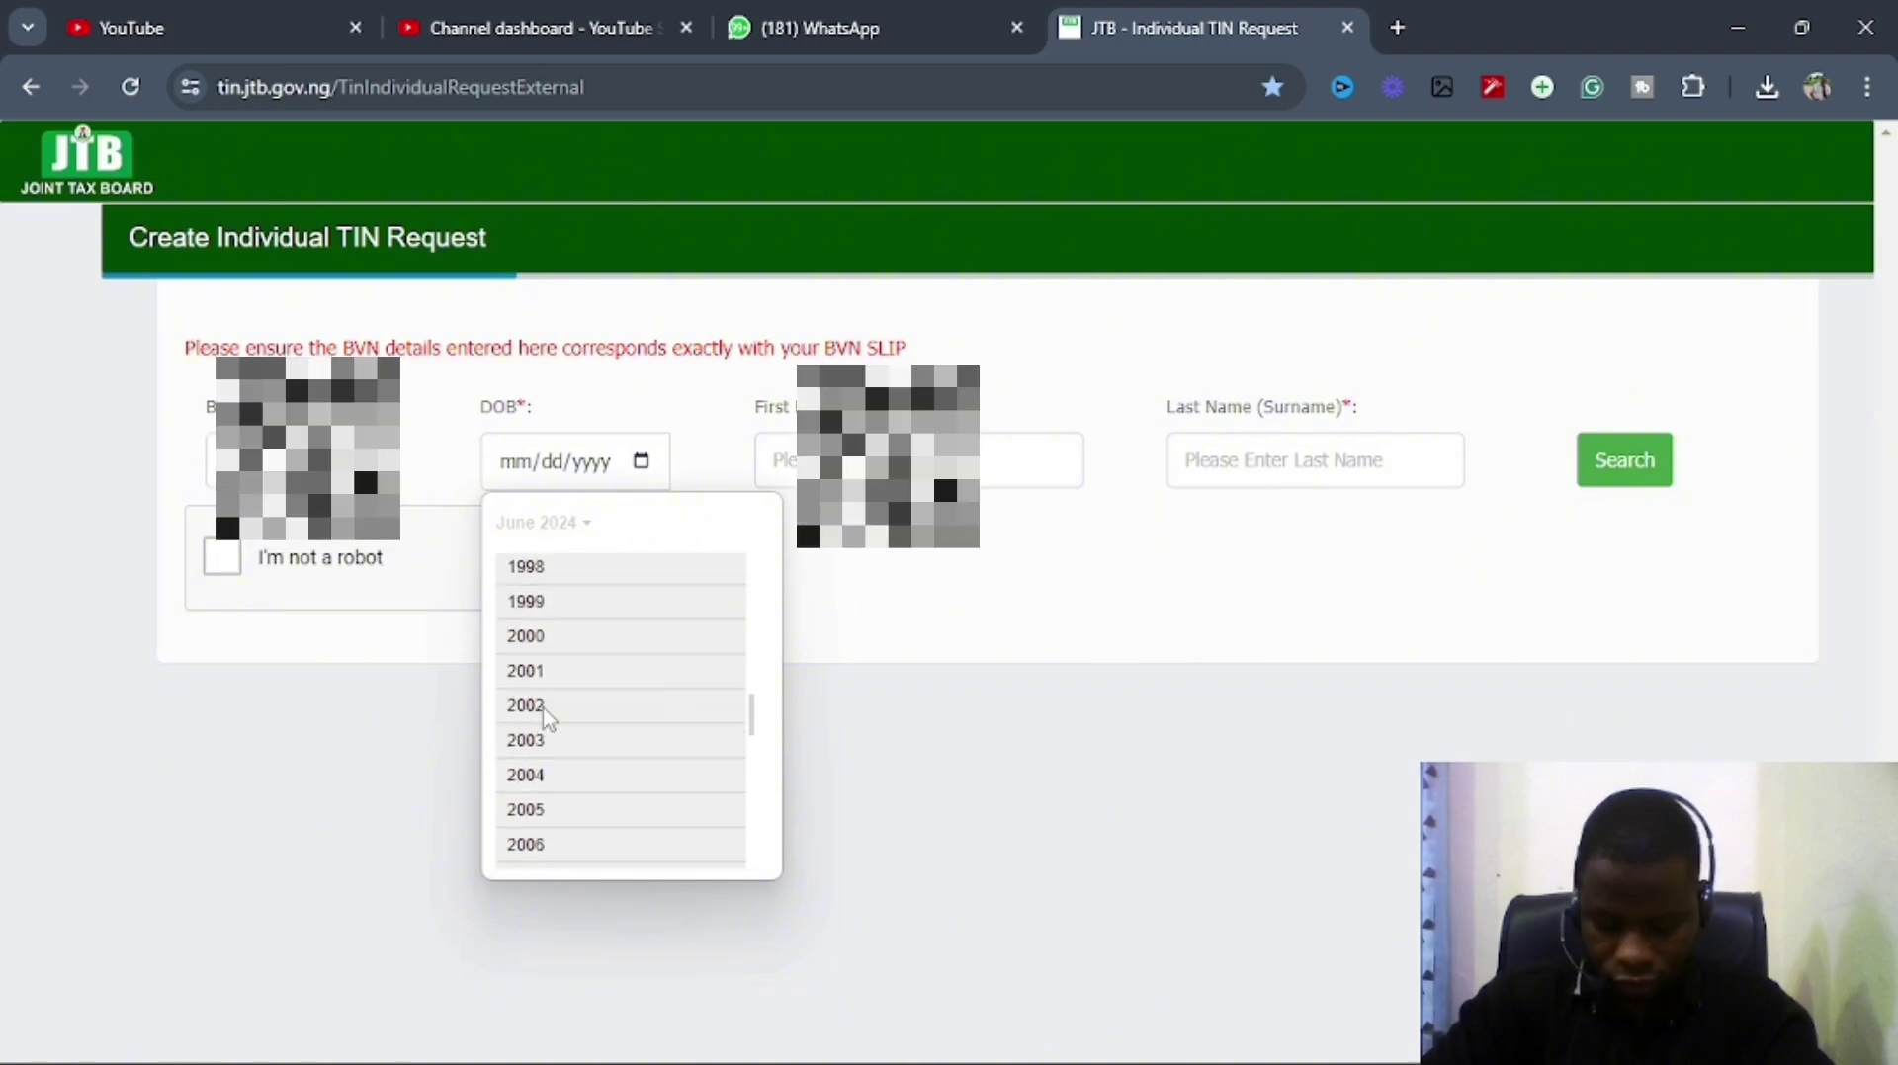
left_click(544, 707)
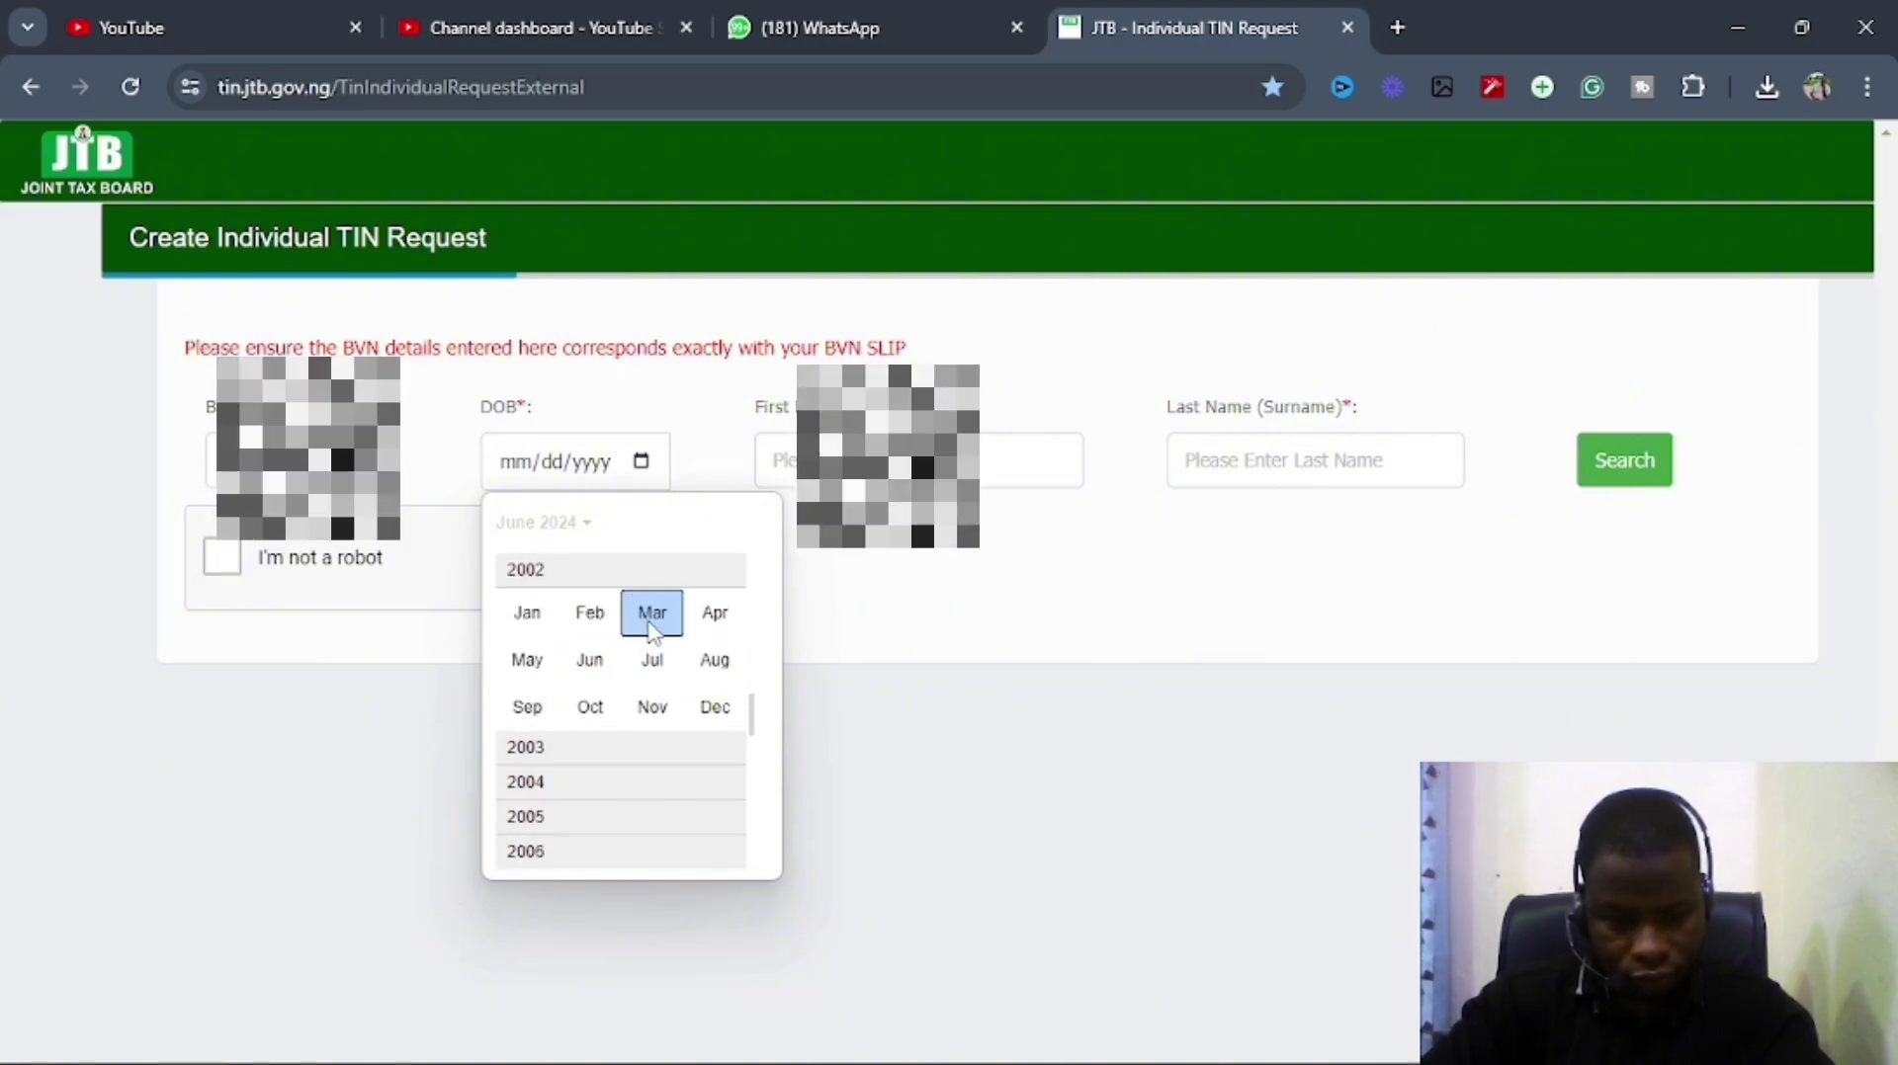
left_click(547, 708)
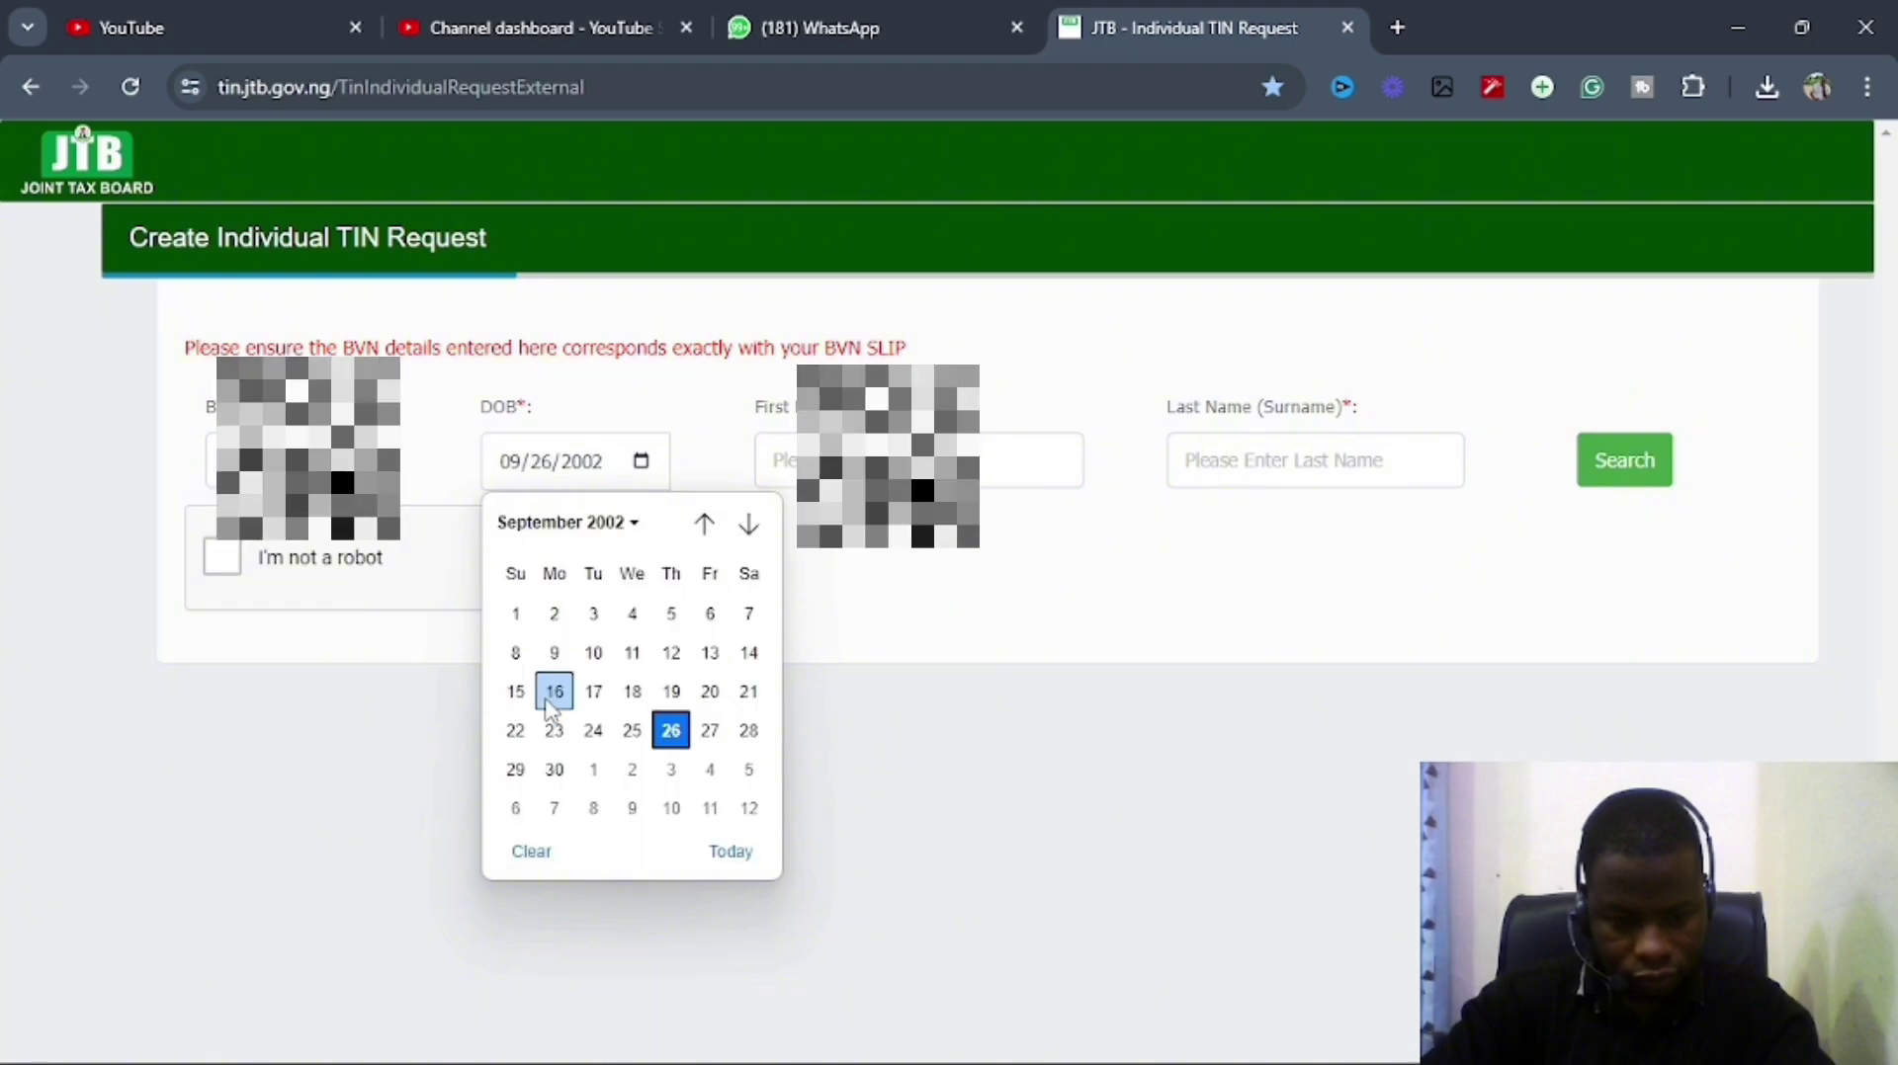
left_click(632, 654)
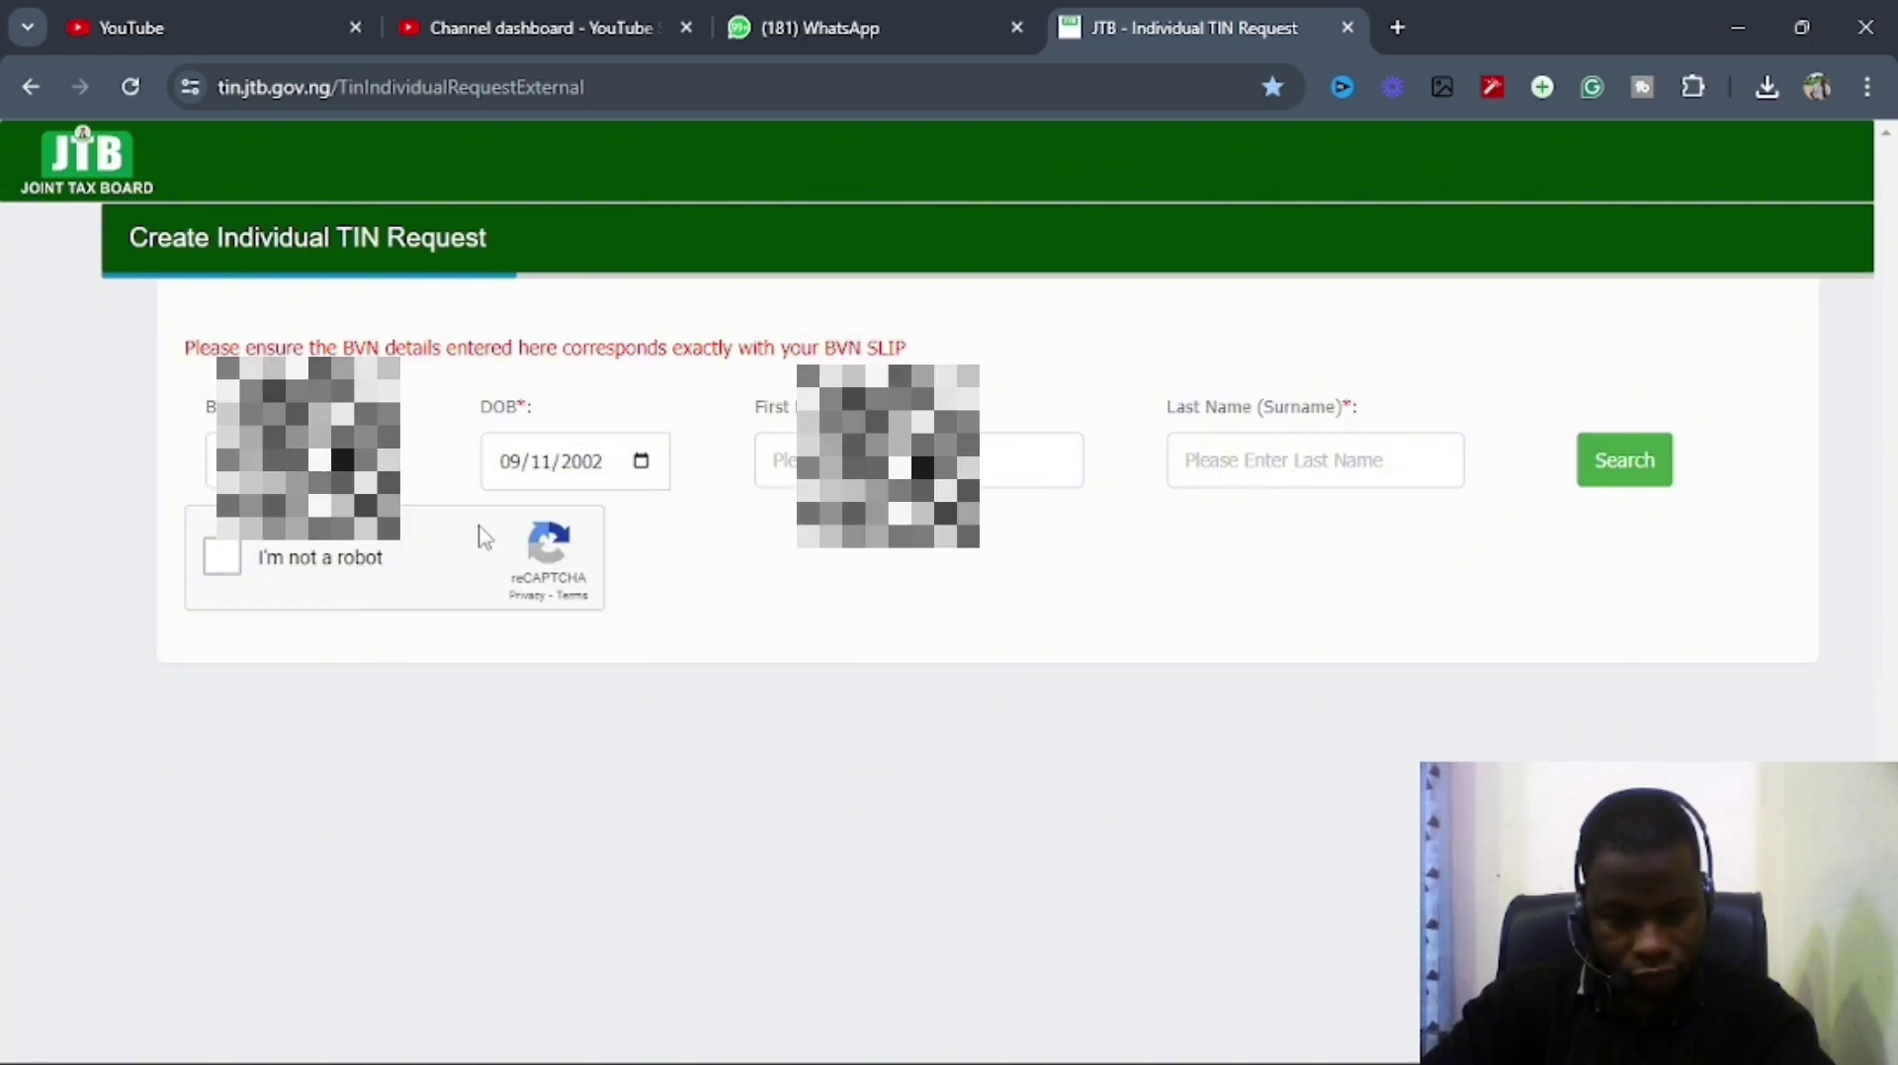
left_click(870, 460)
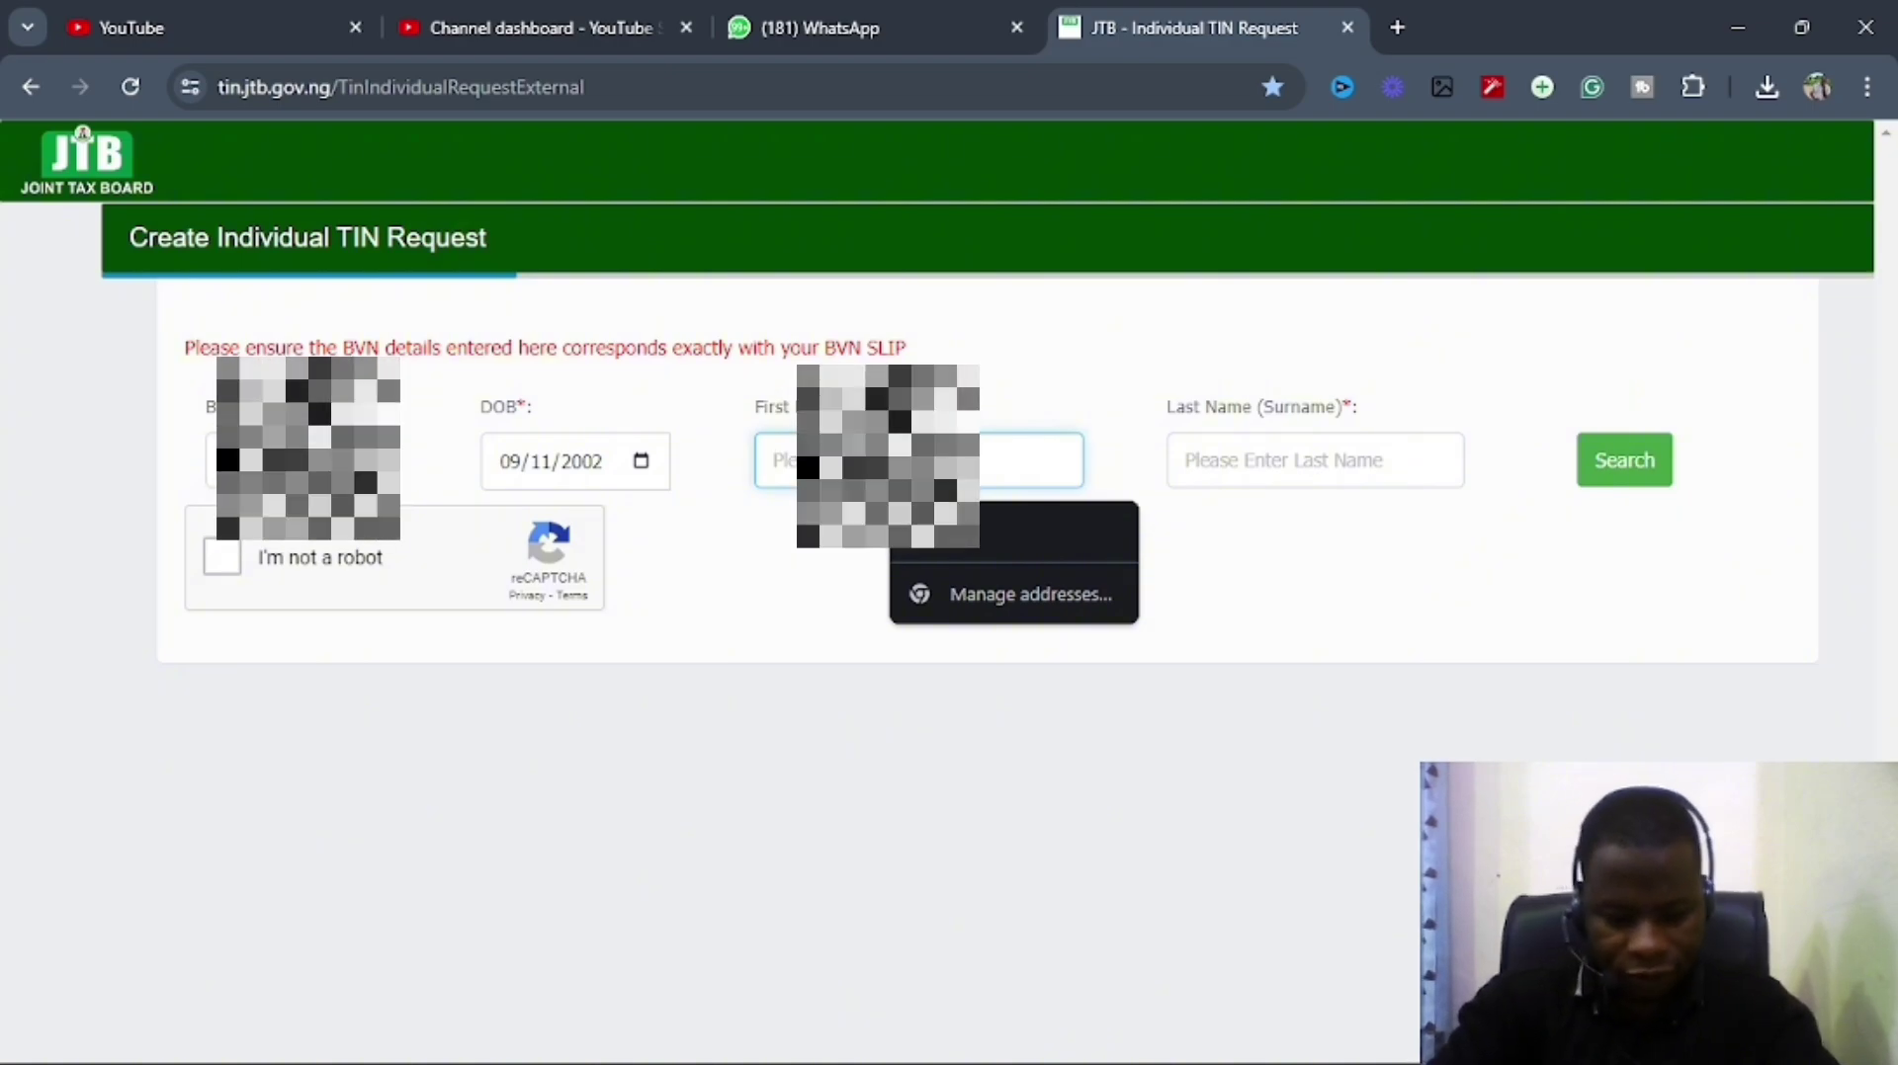
Enter the applicant's first name and surname, partly using the On-Screen Keyboard, then hide it.
type("ch")
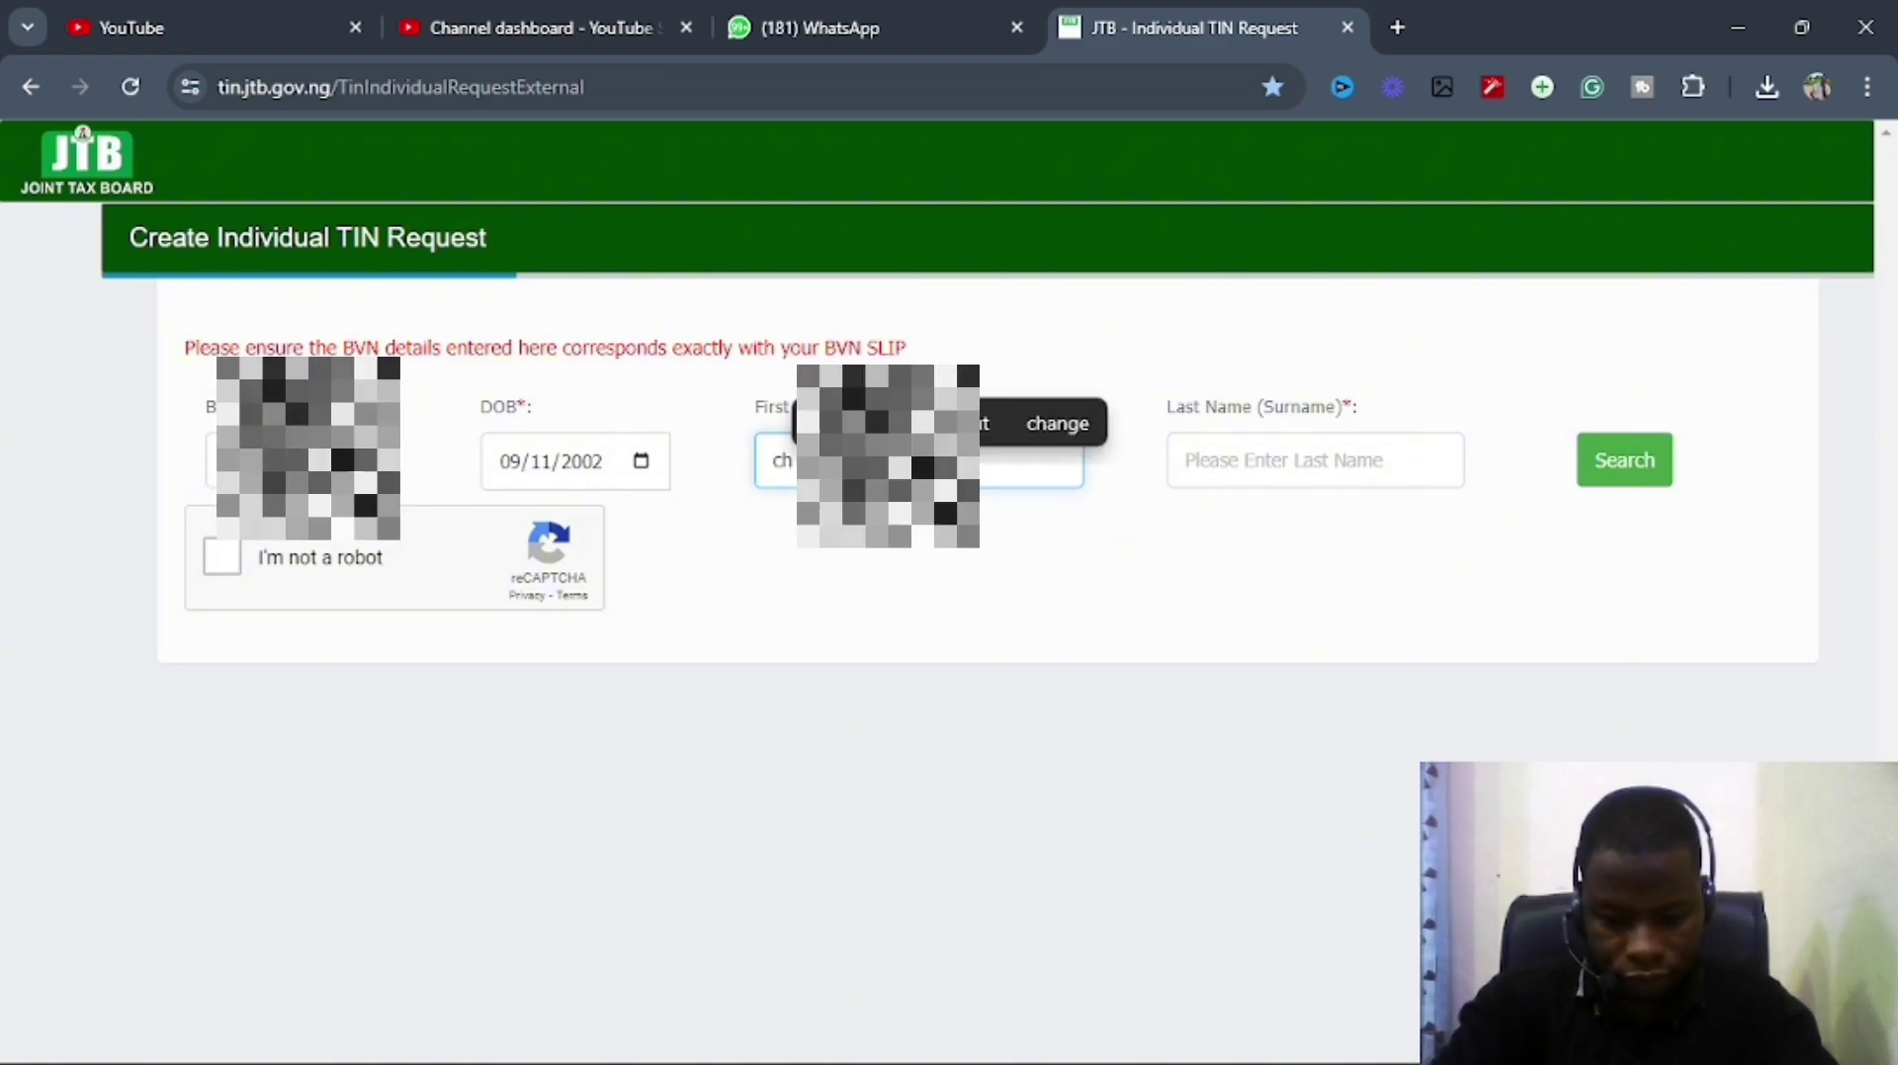
type("in")
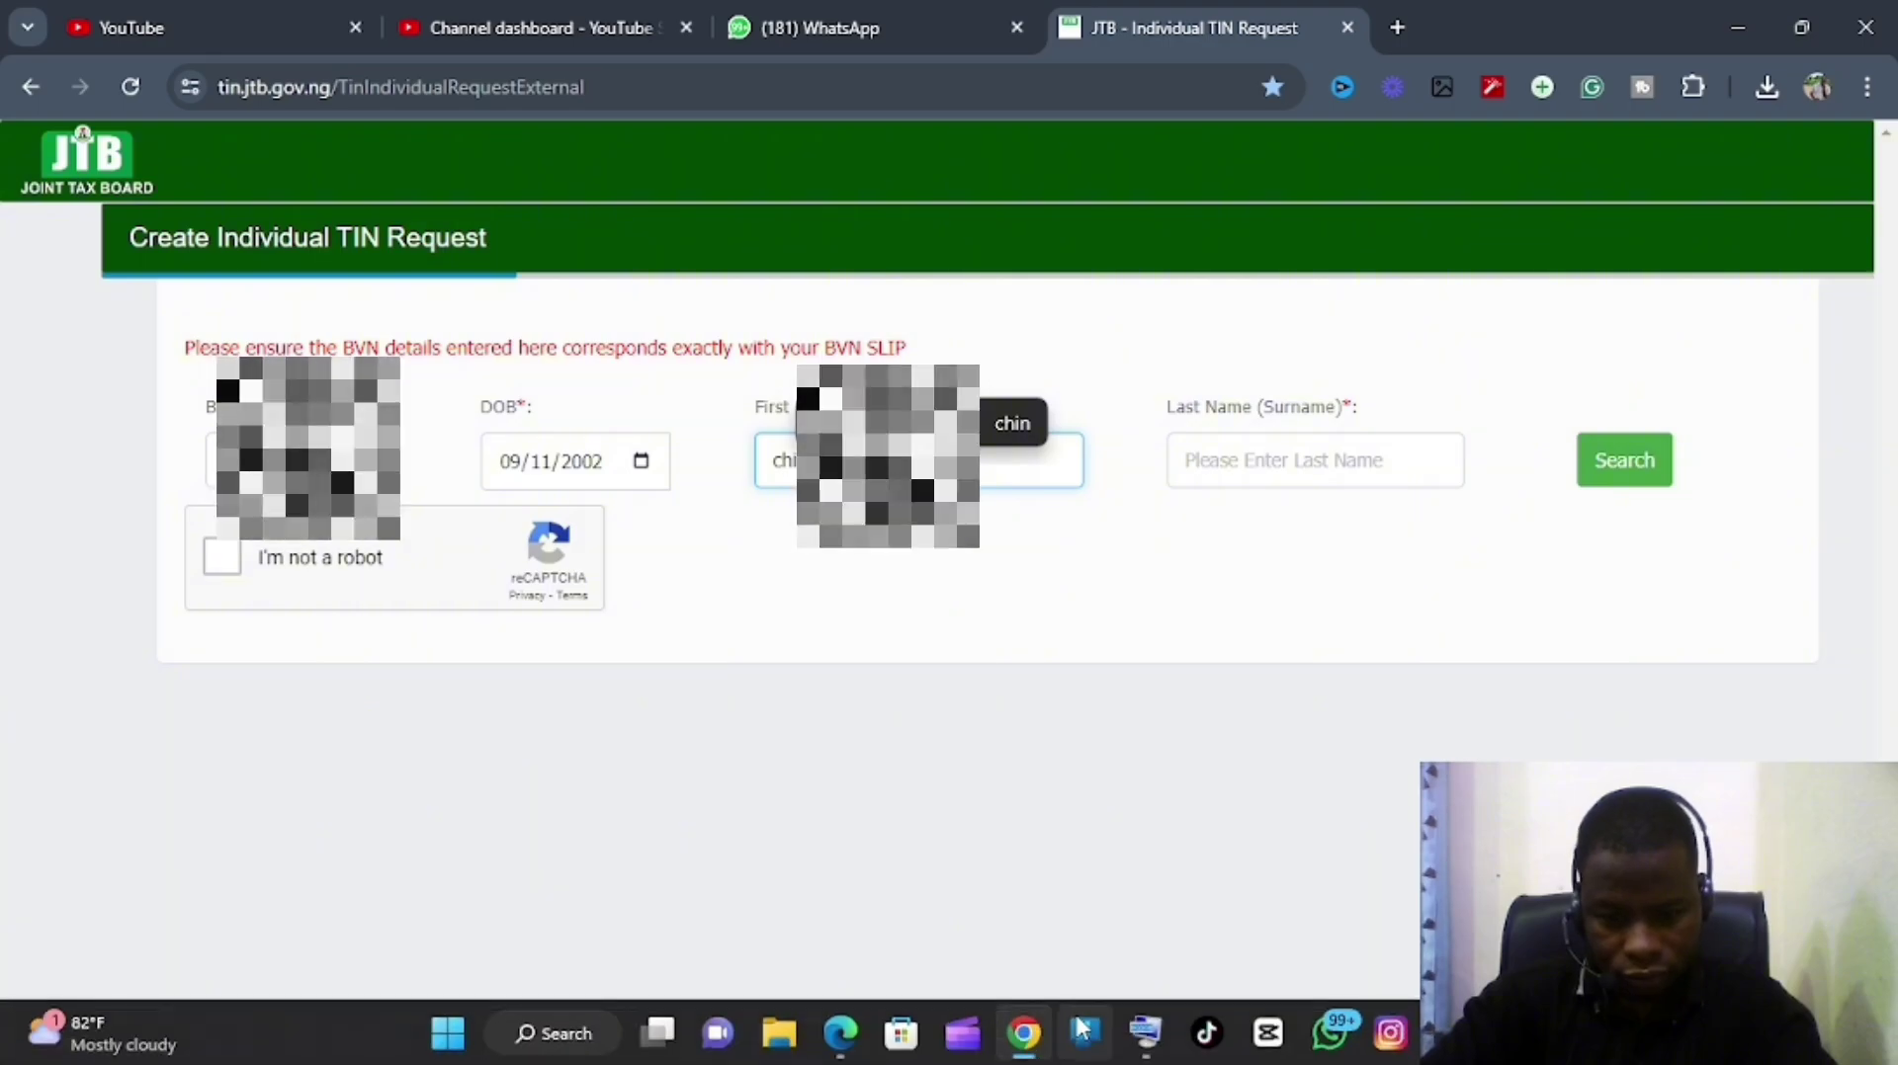
left_click(1147, 1032)
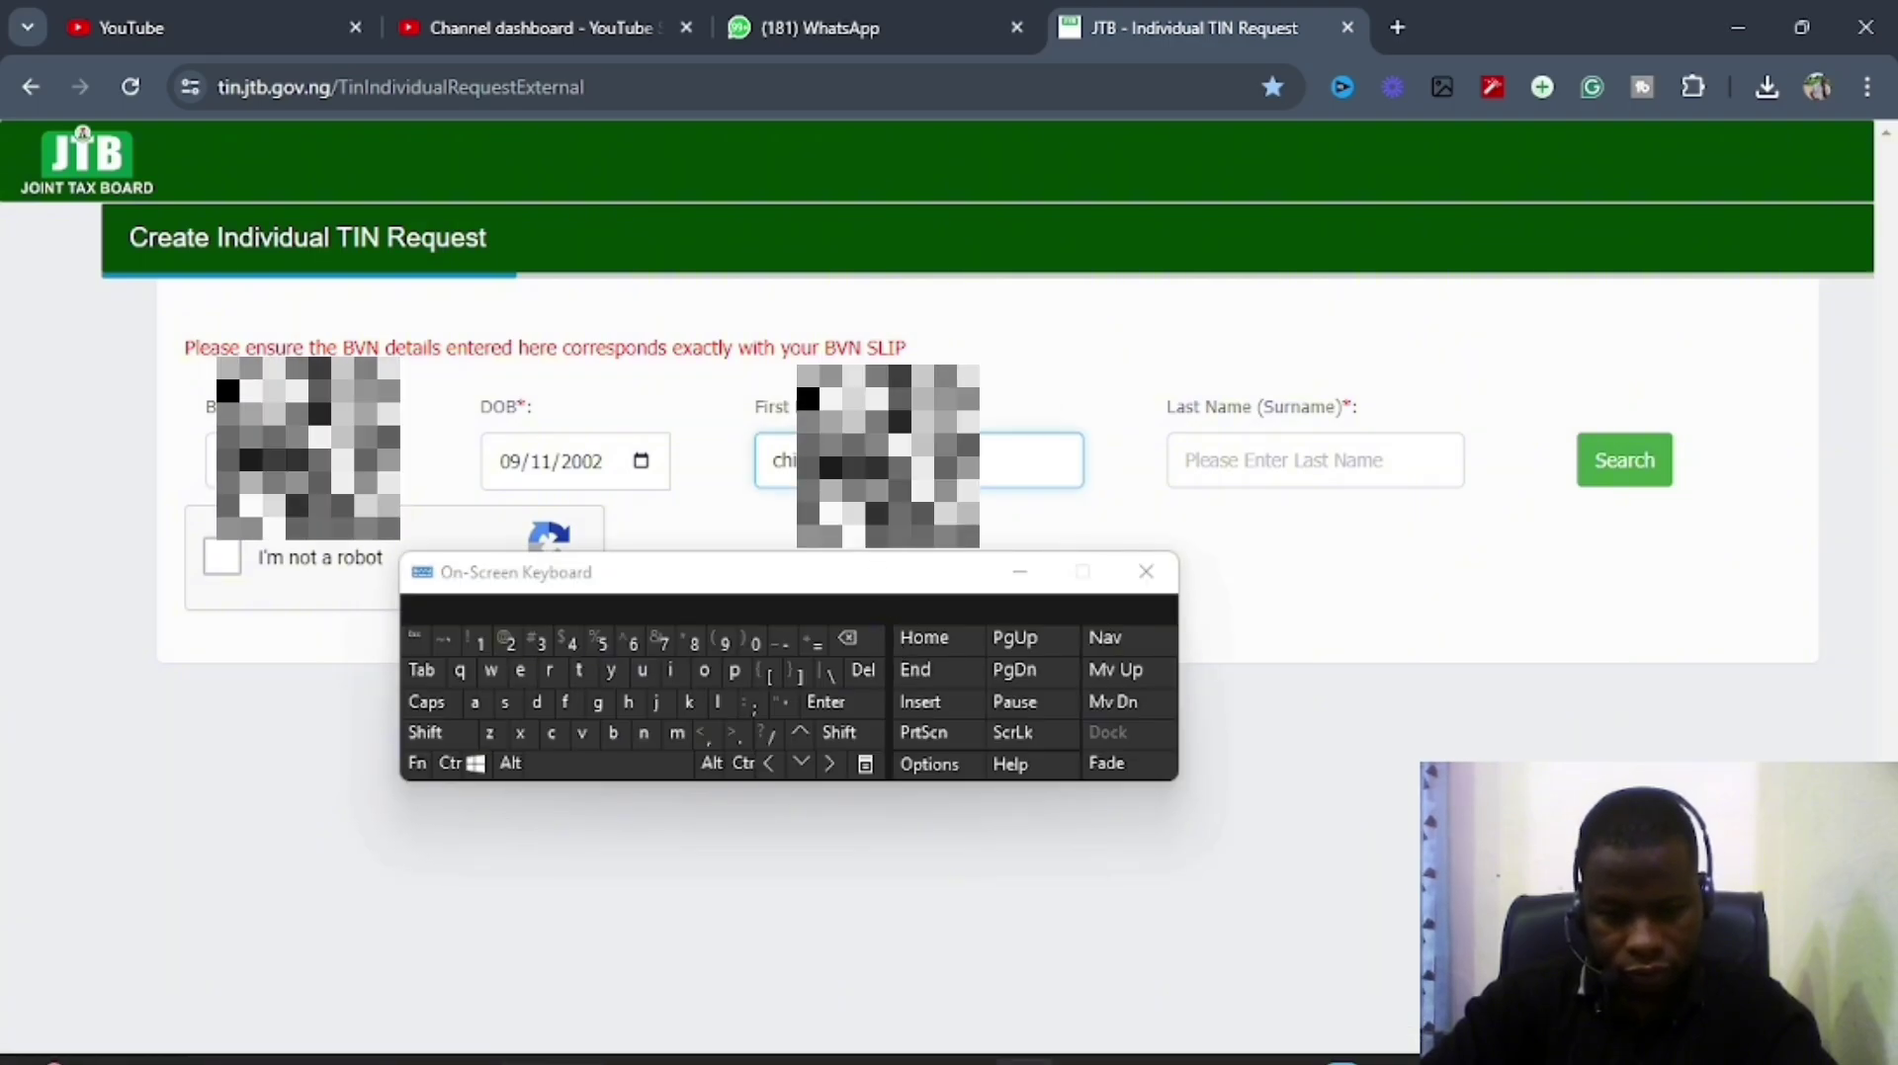
left_click(622, 734)
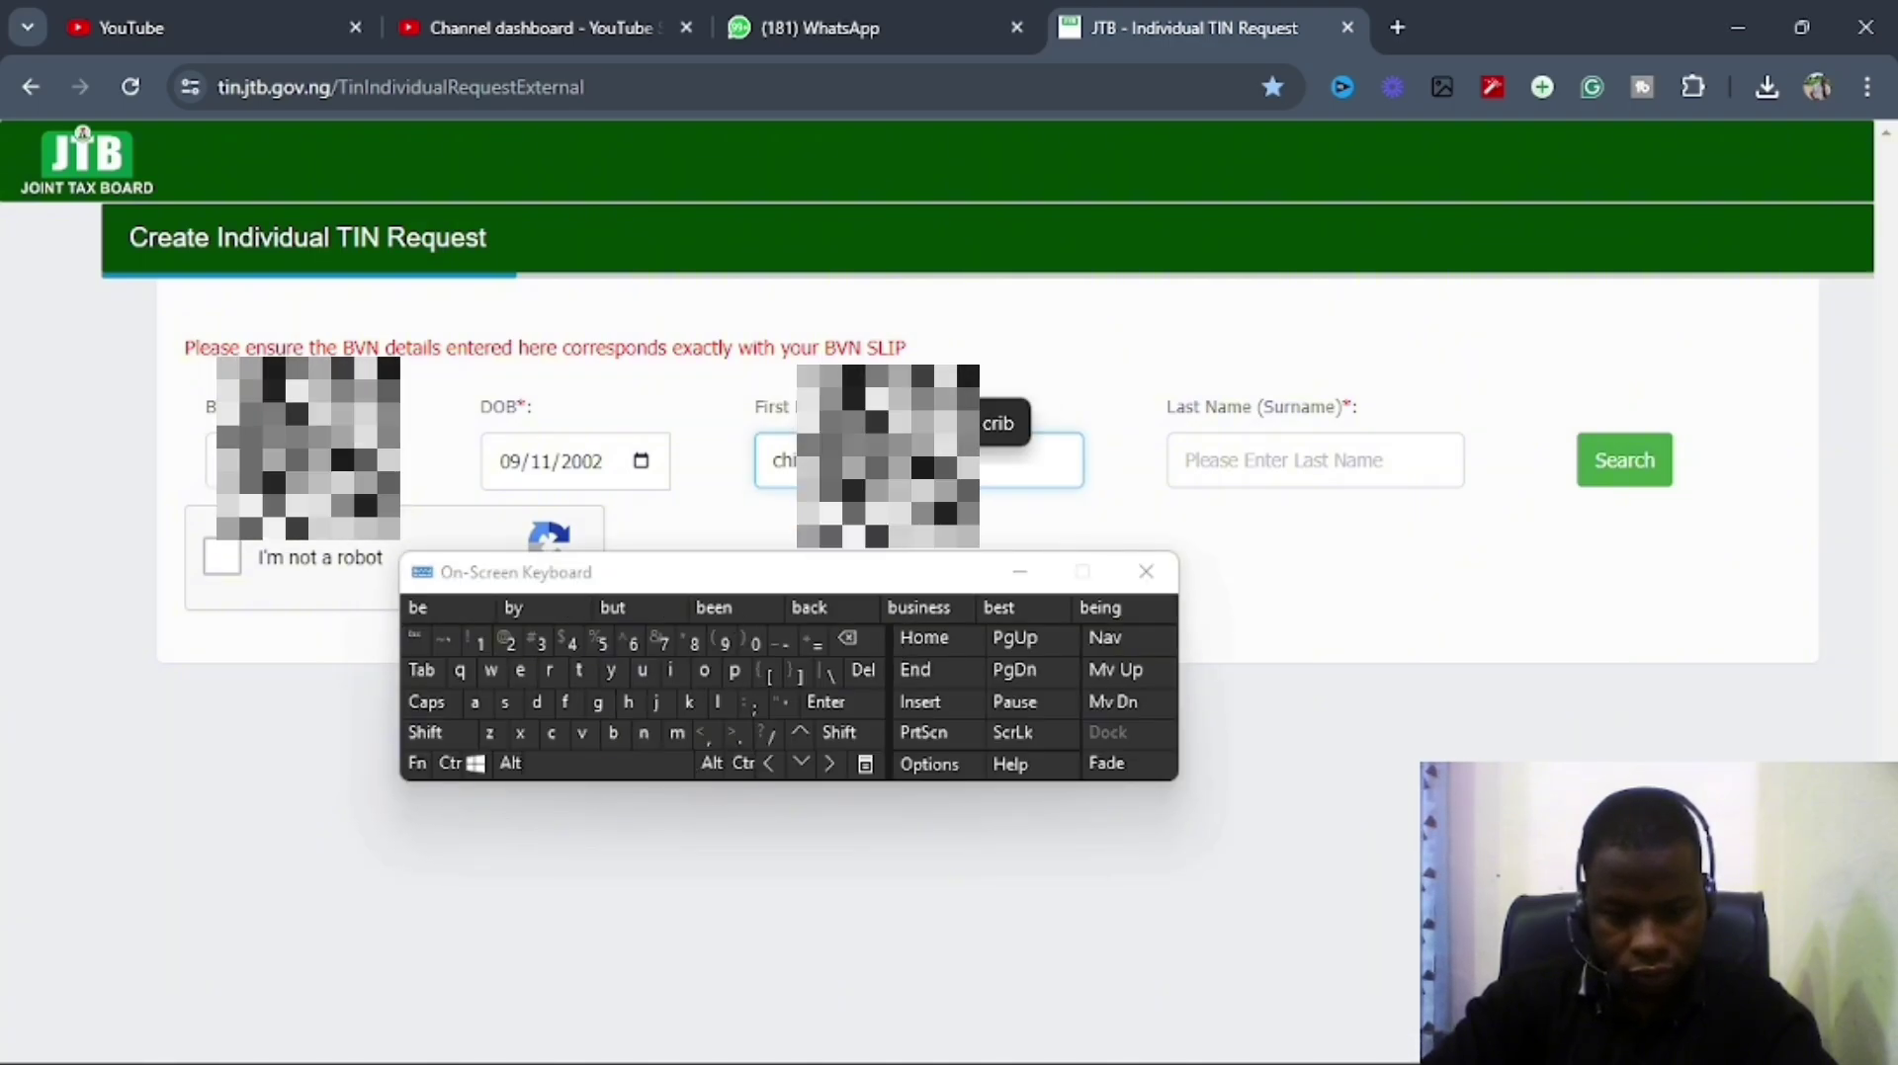
type("ui")
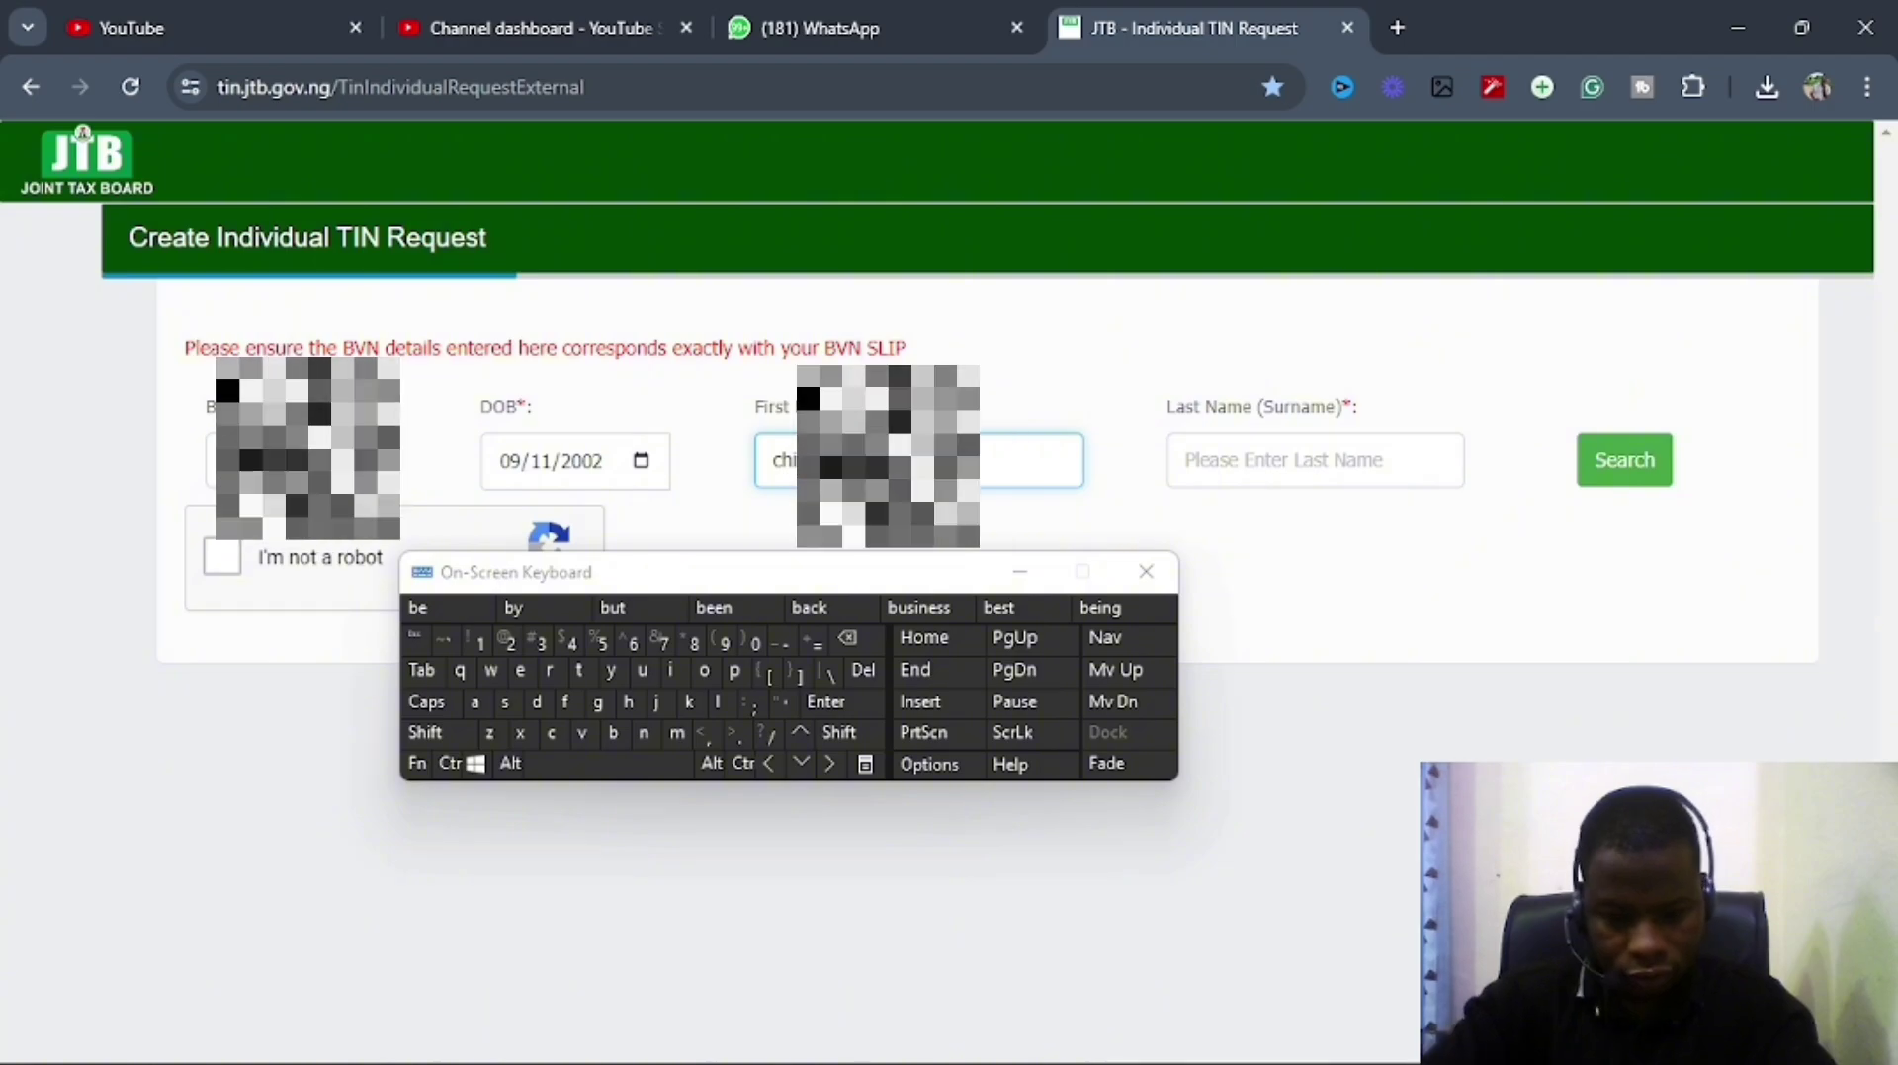
left_click(1315, 450)
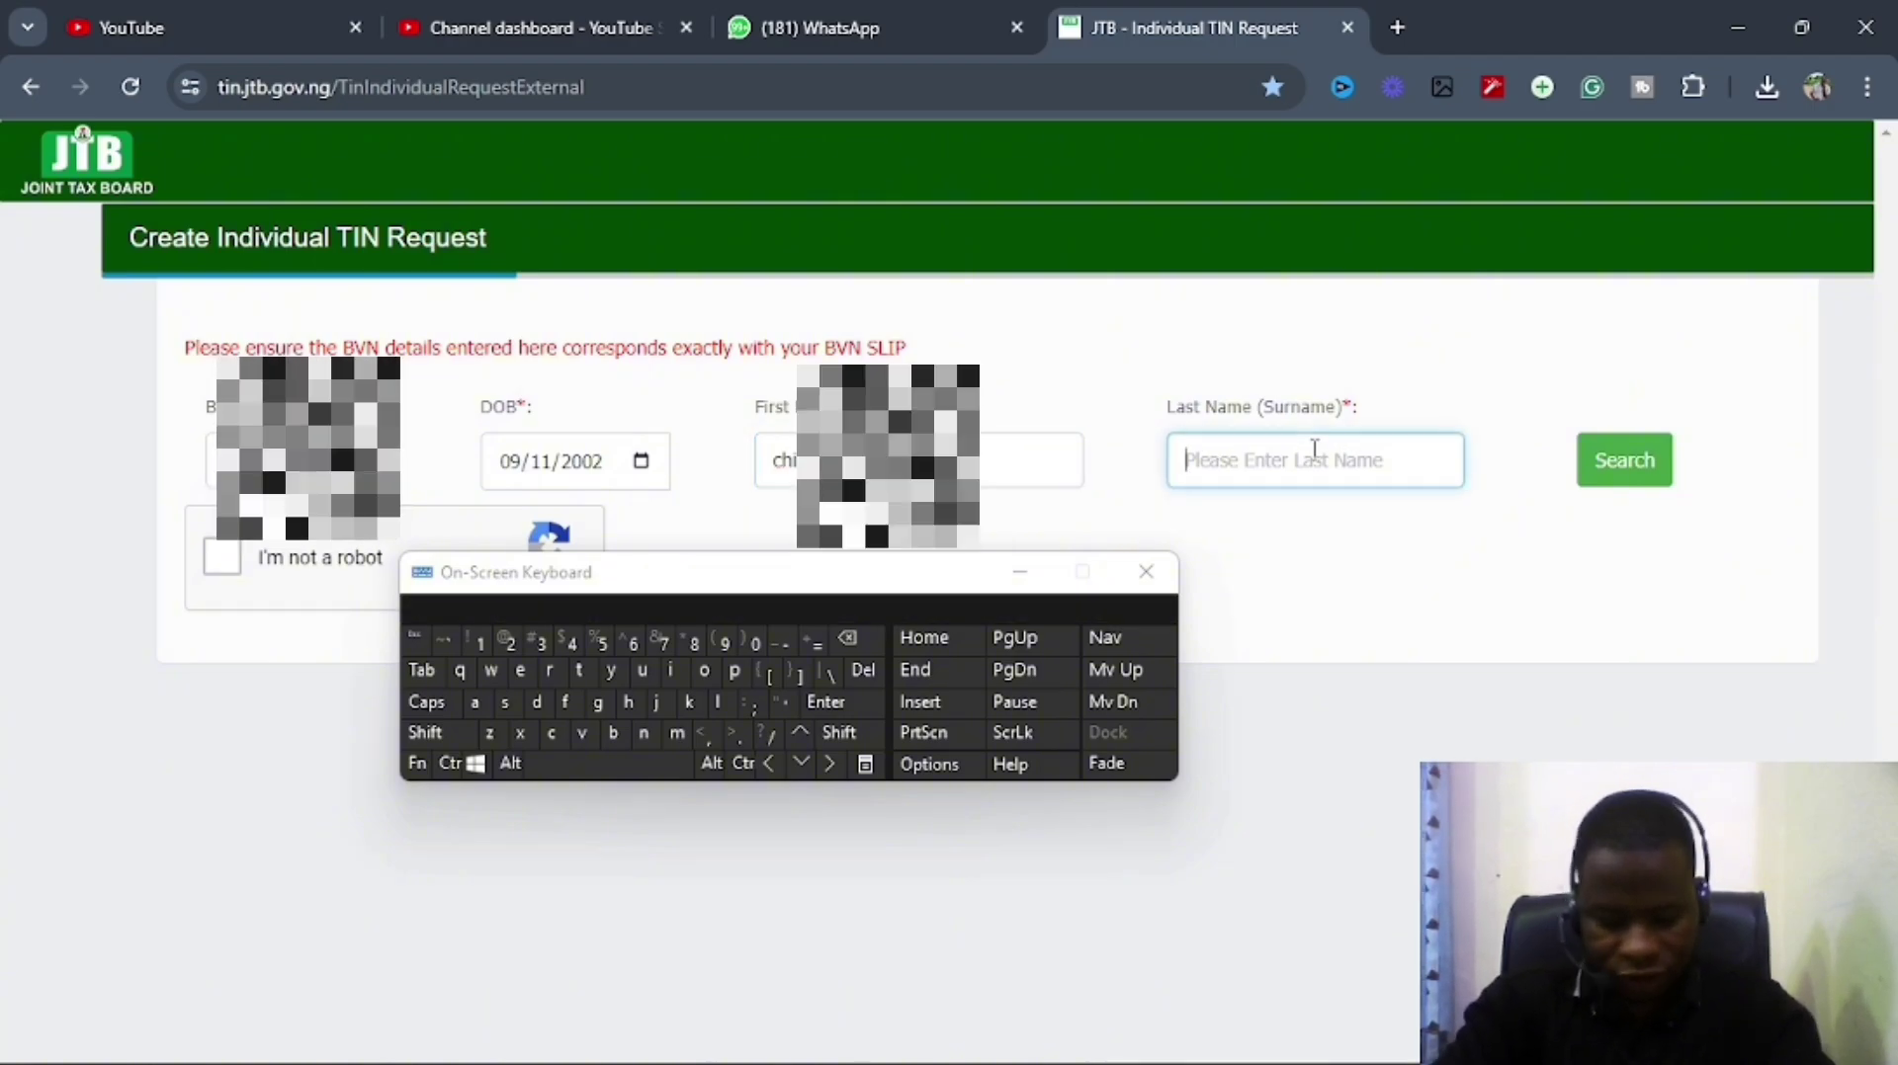
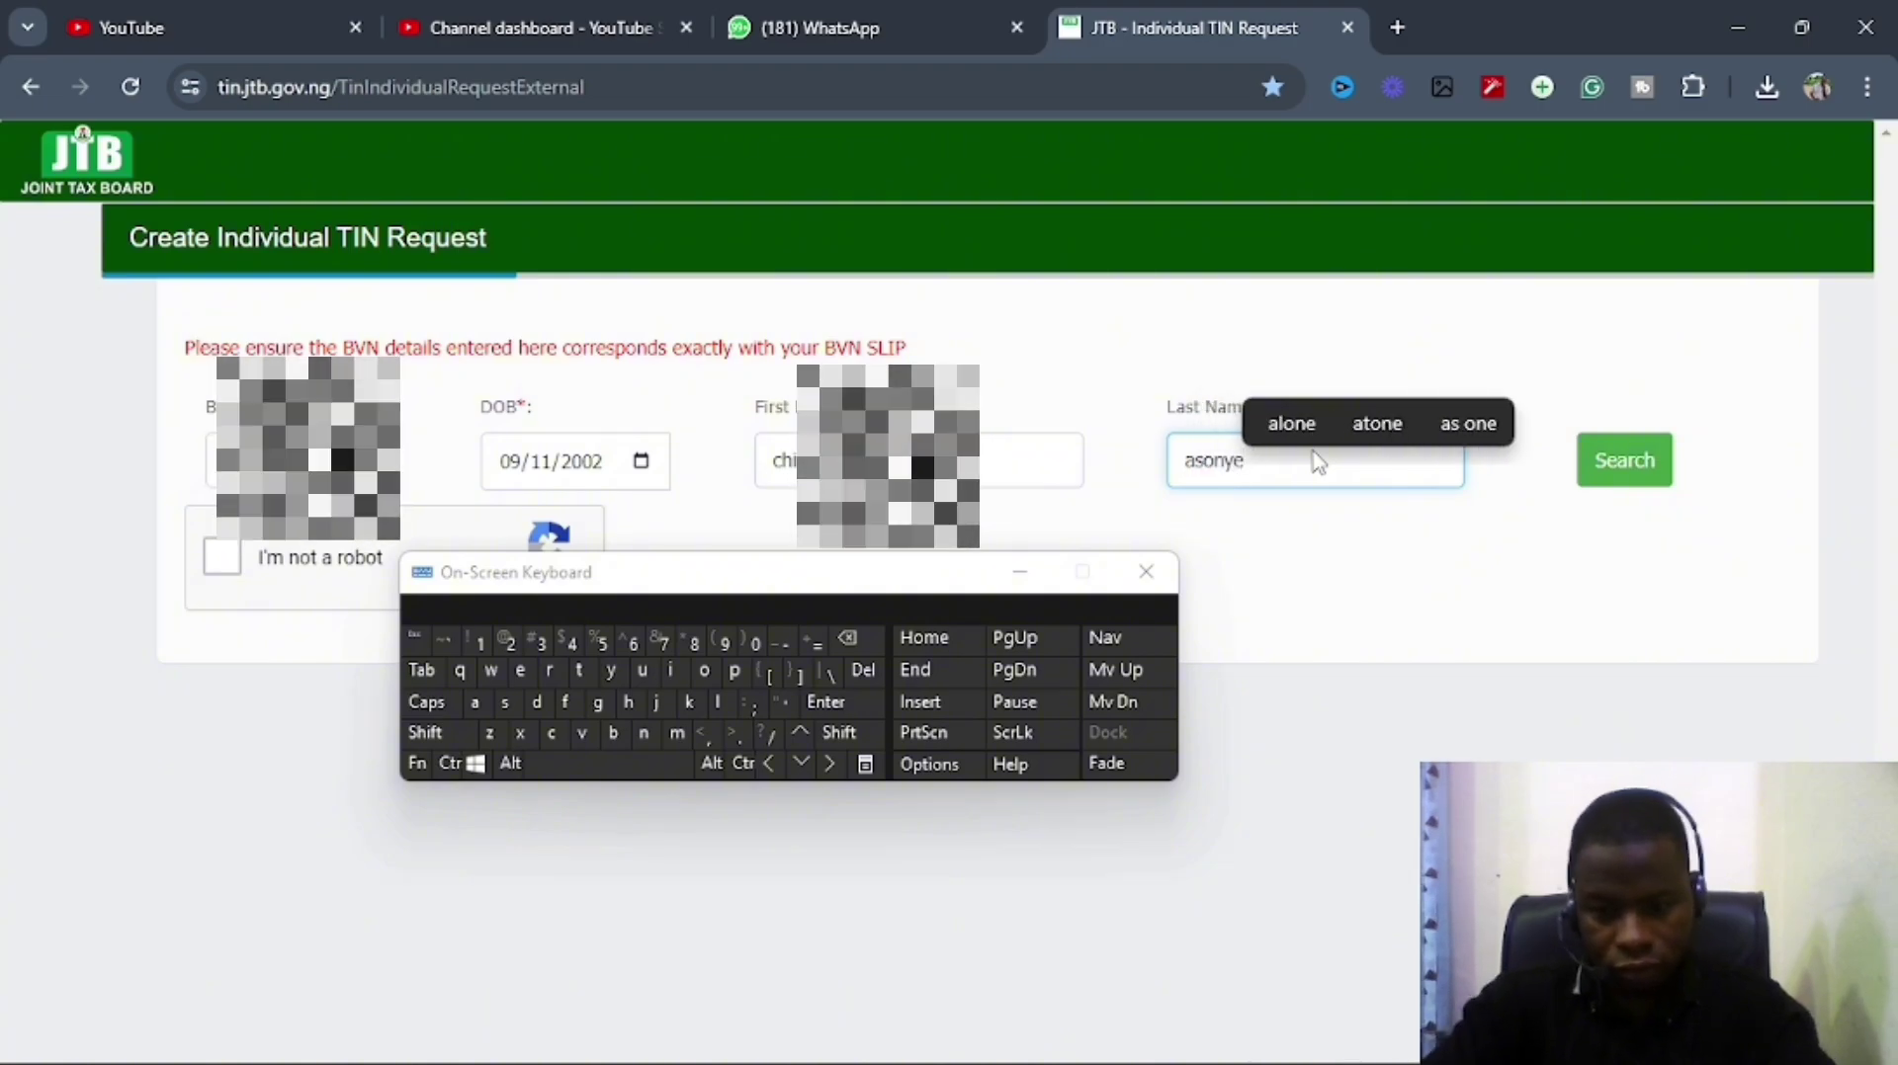
left_click(1024, 575)
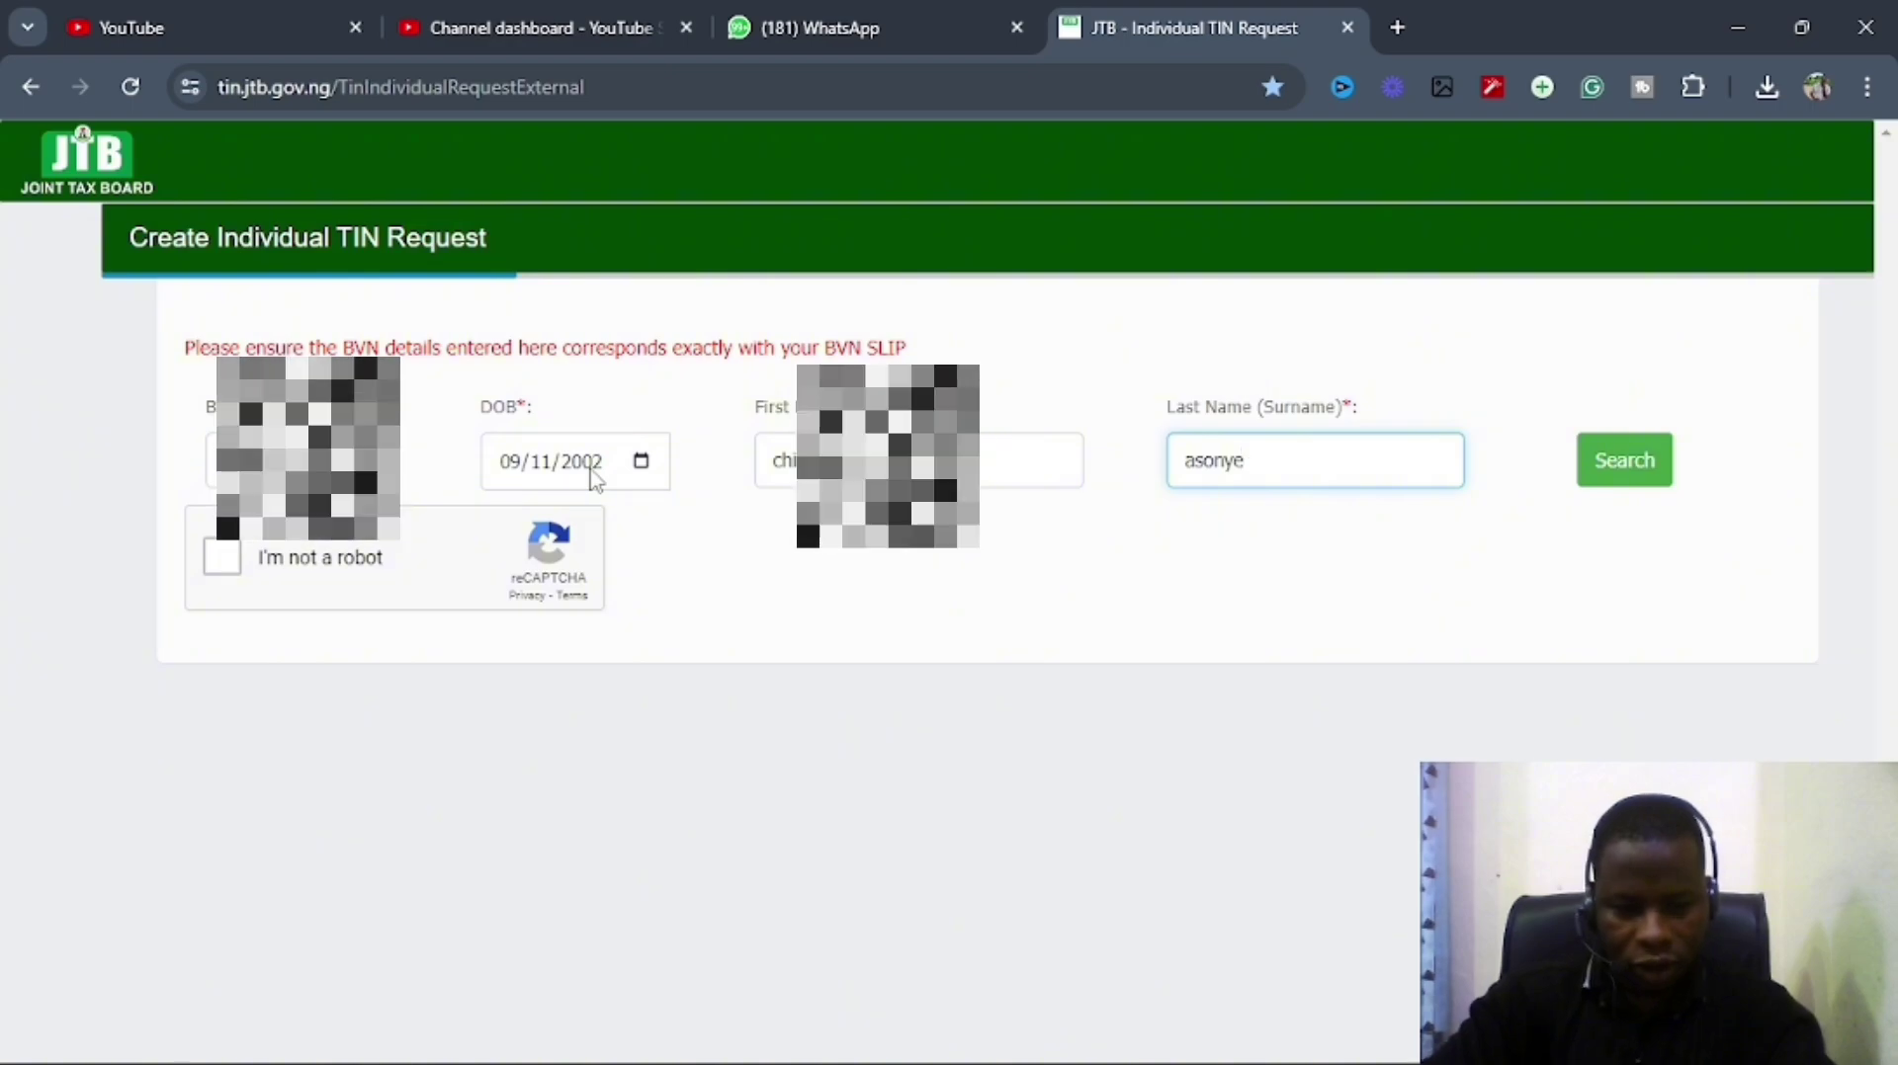
Pass the 'I'm not a robot' check and search, getting 'Validated, Click next to continue.'.
left_click(226, 571)
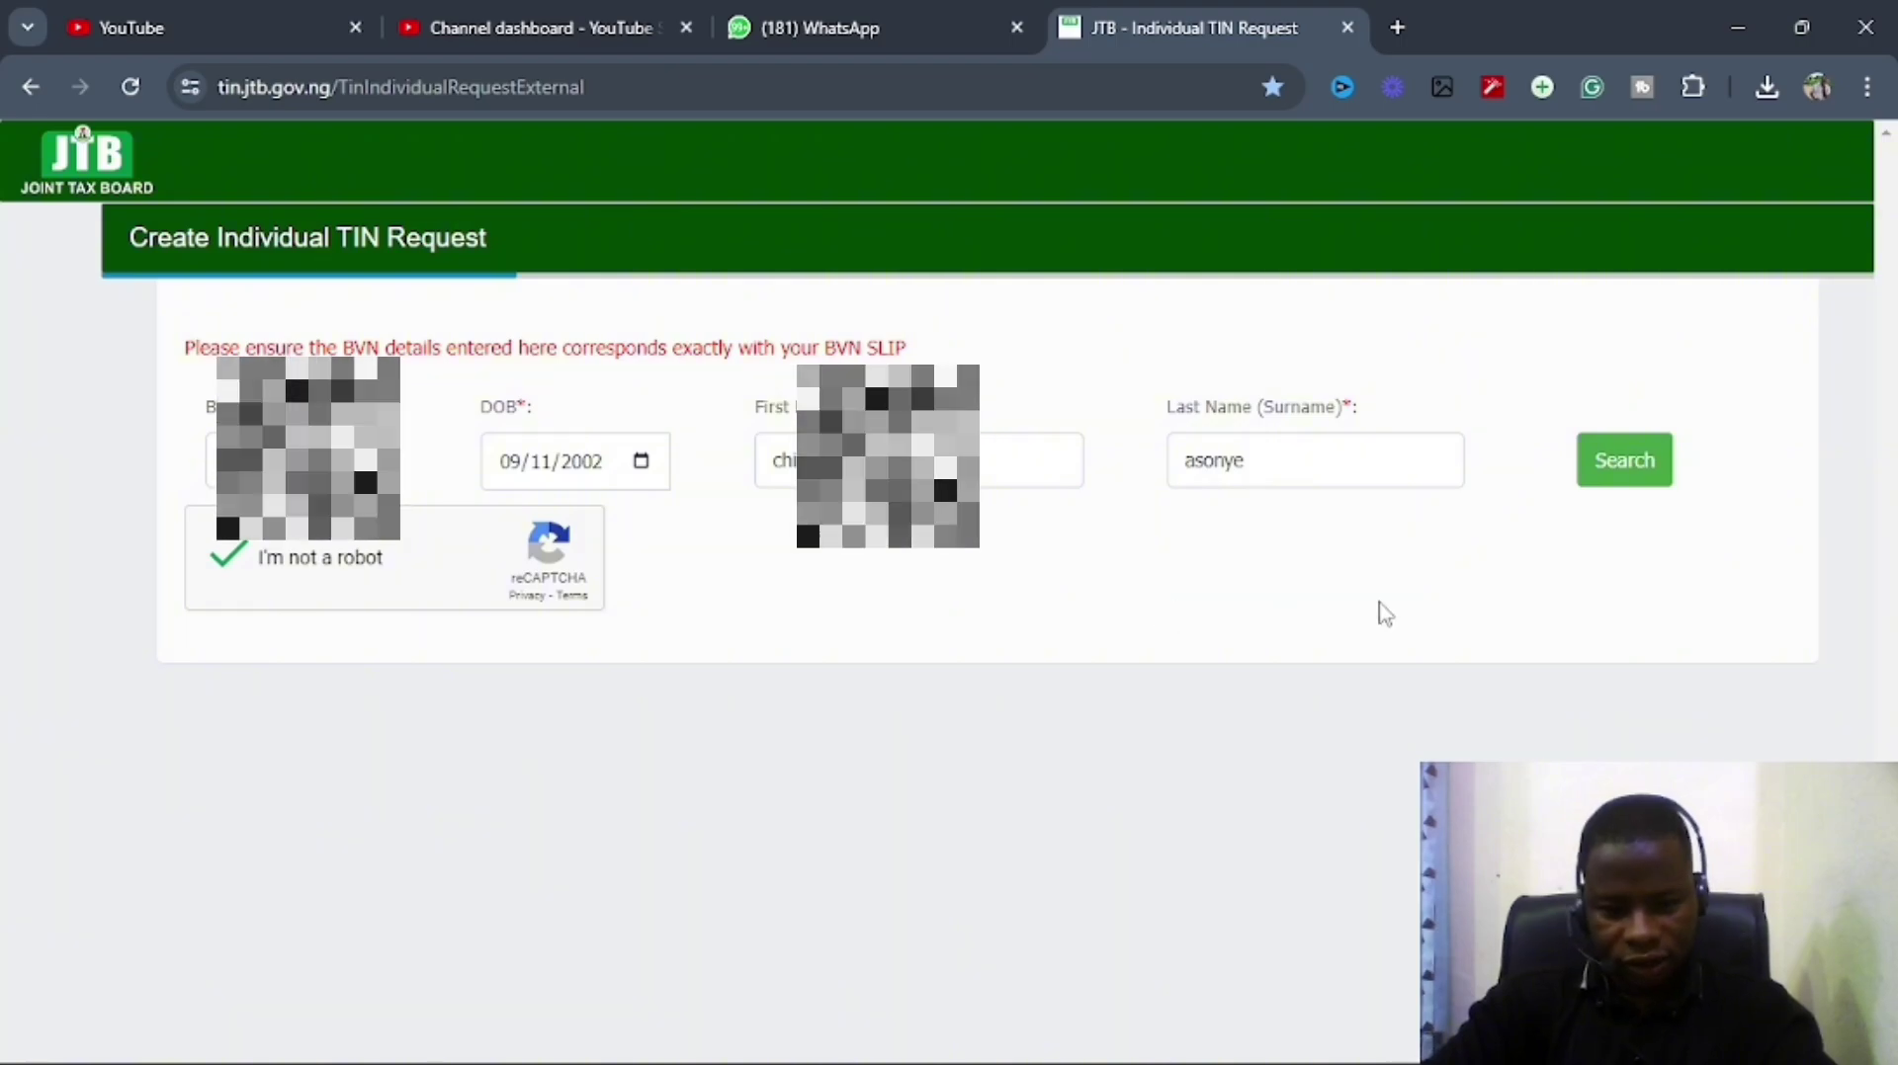
left_click(1614, 484)
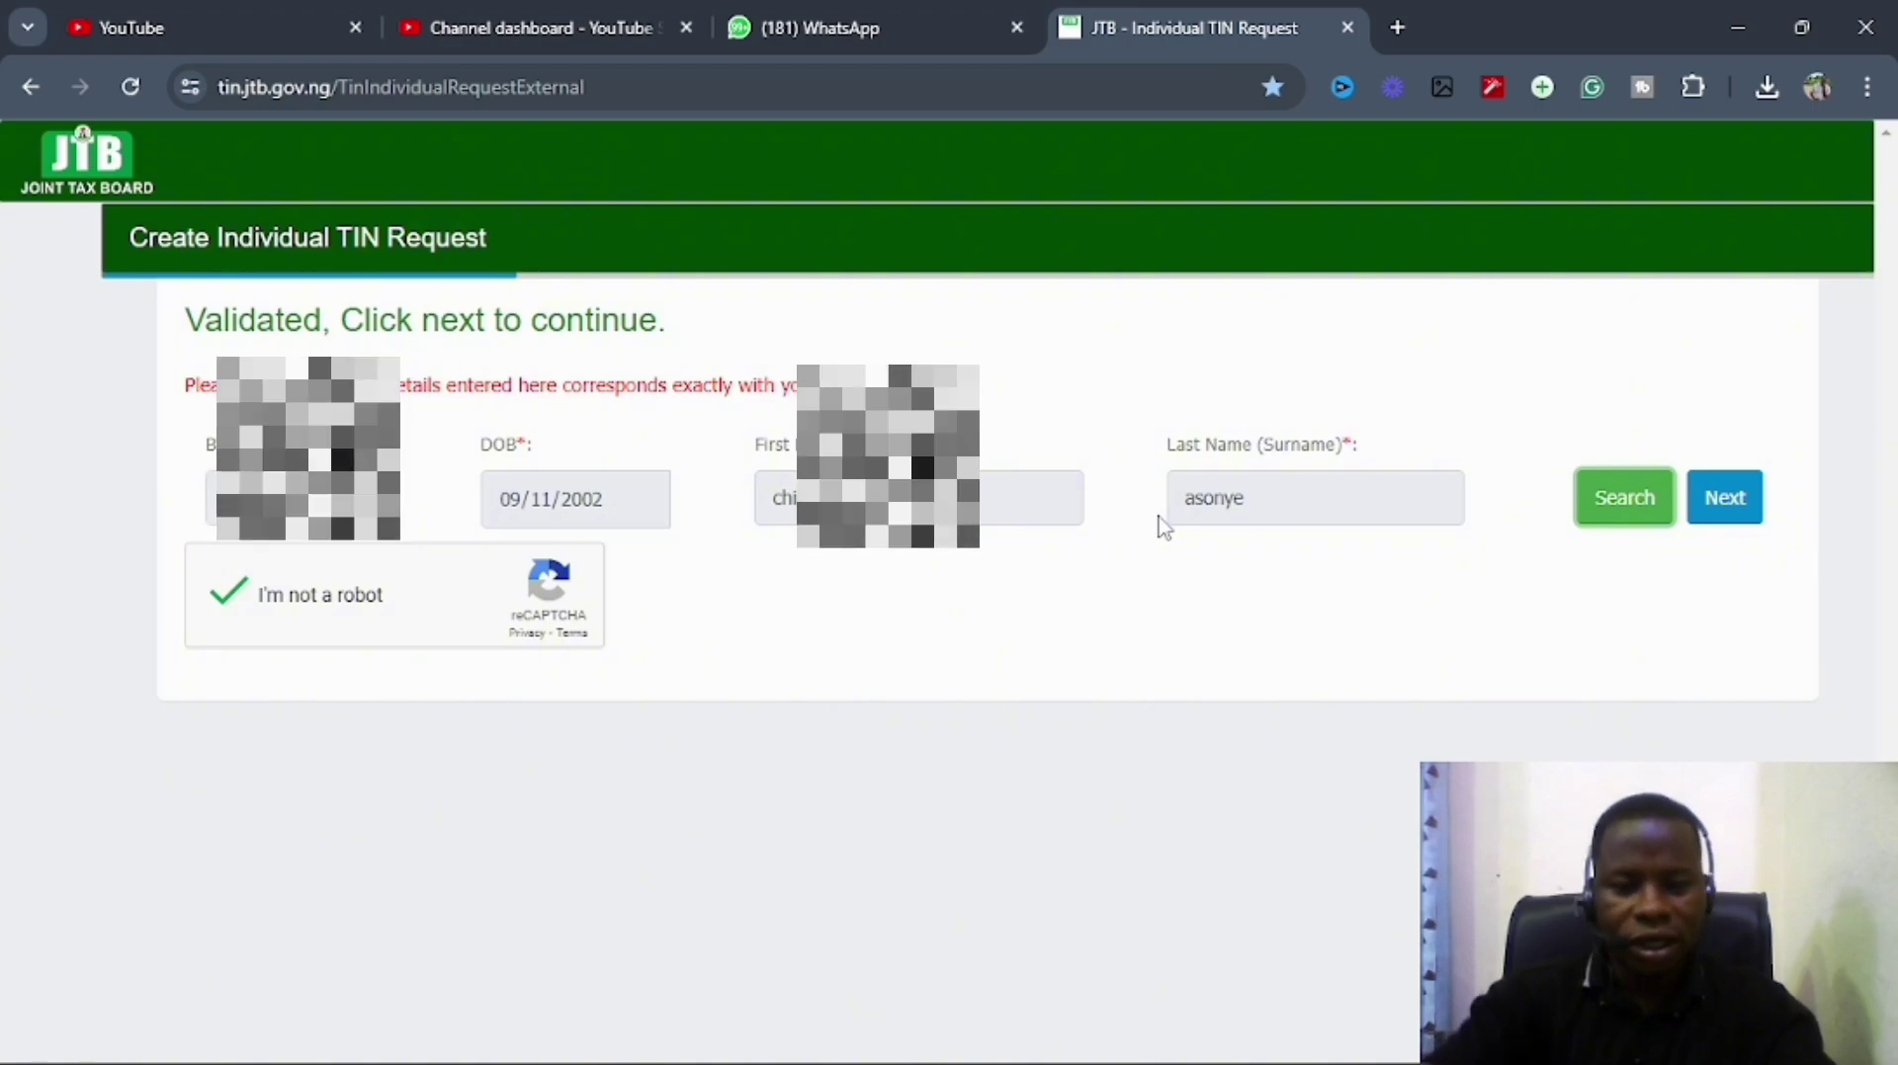
left_click(1250, 508)
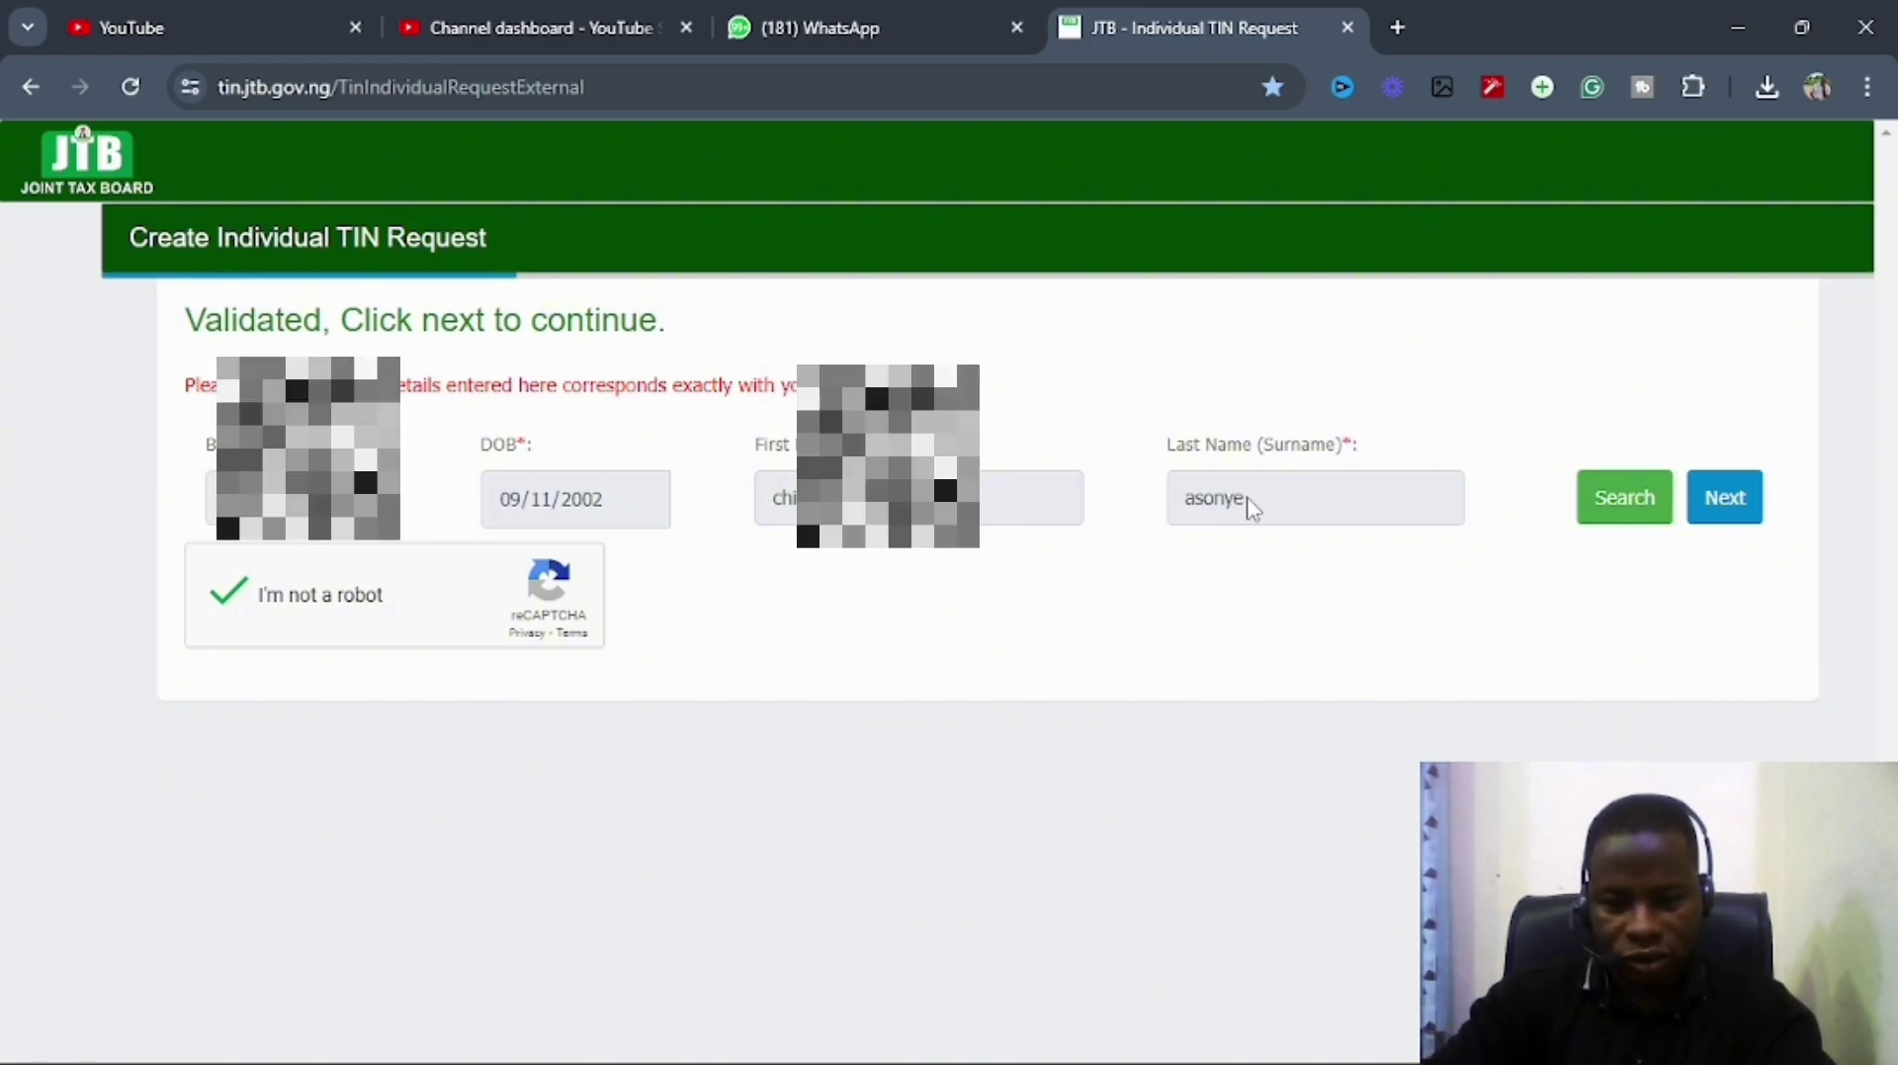
Go back to the welcome page and reopen a blank individual TIN request form at the BVN field.
left_click(30, 87)
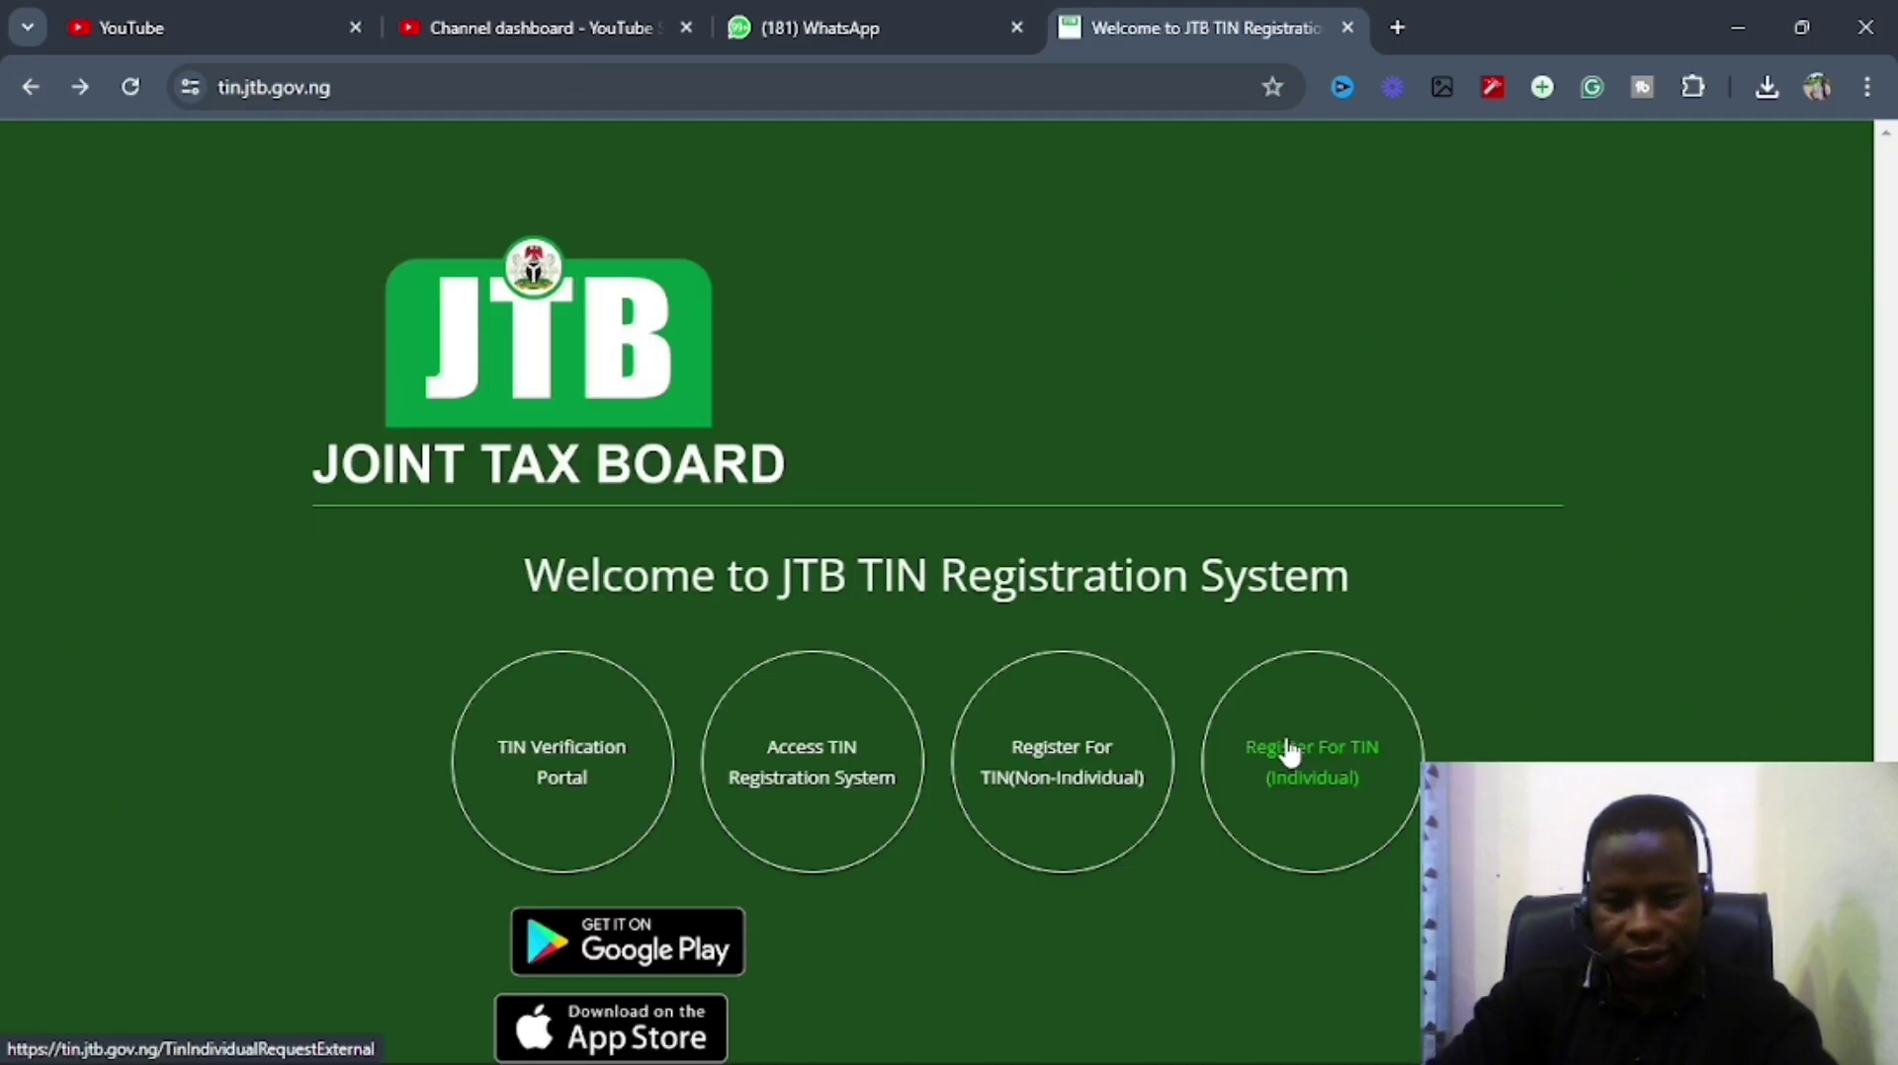
left_click(1330, 788)
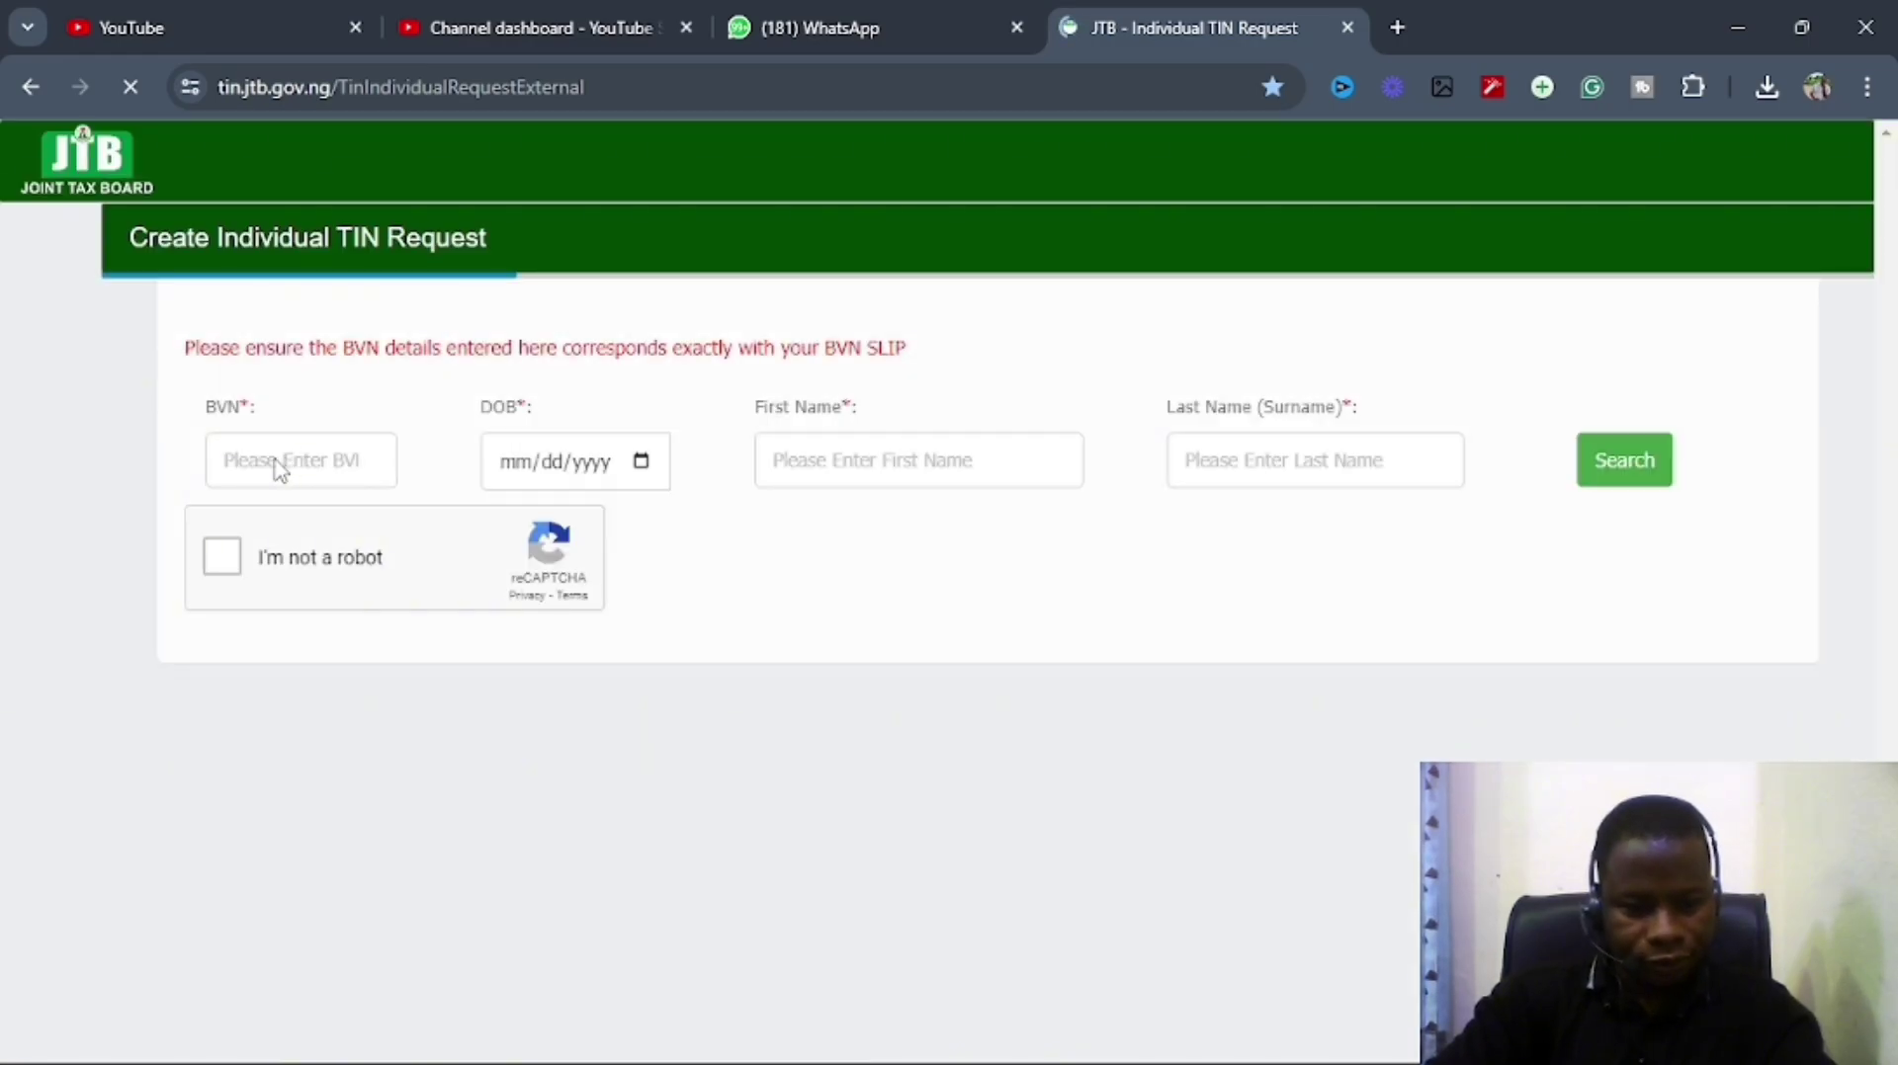
left_click(277, 462)
type("2")
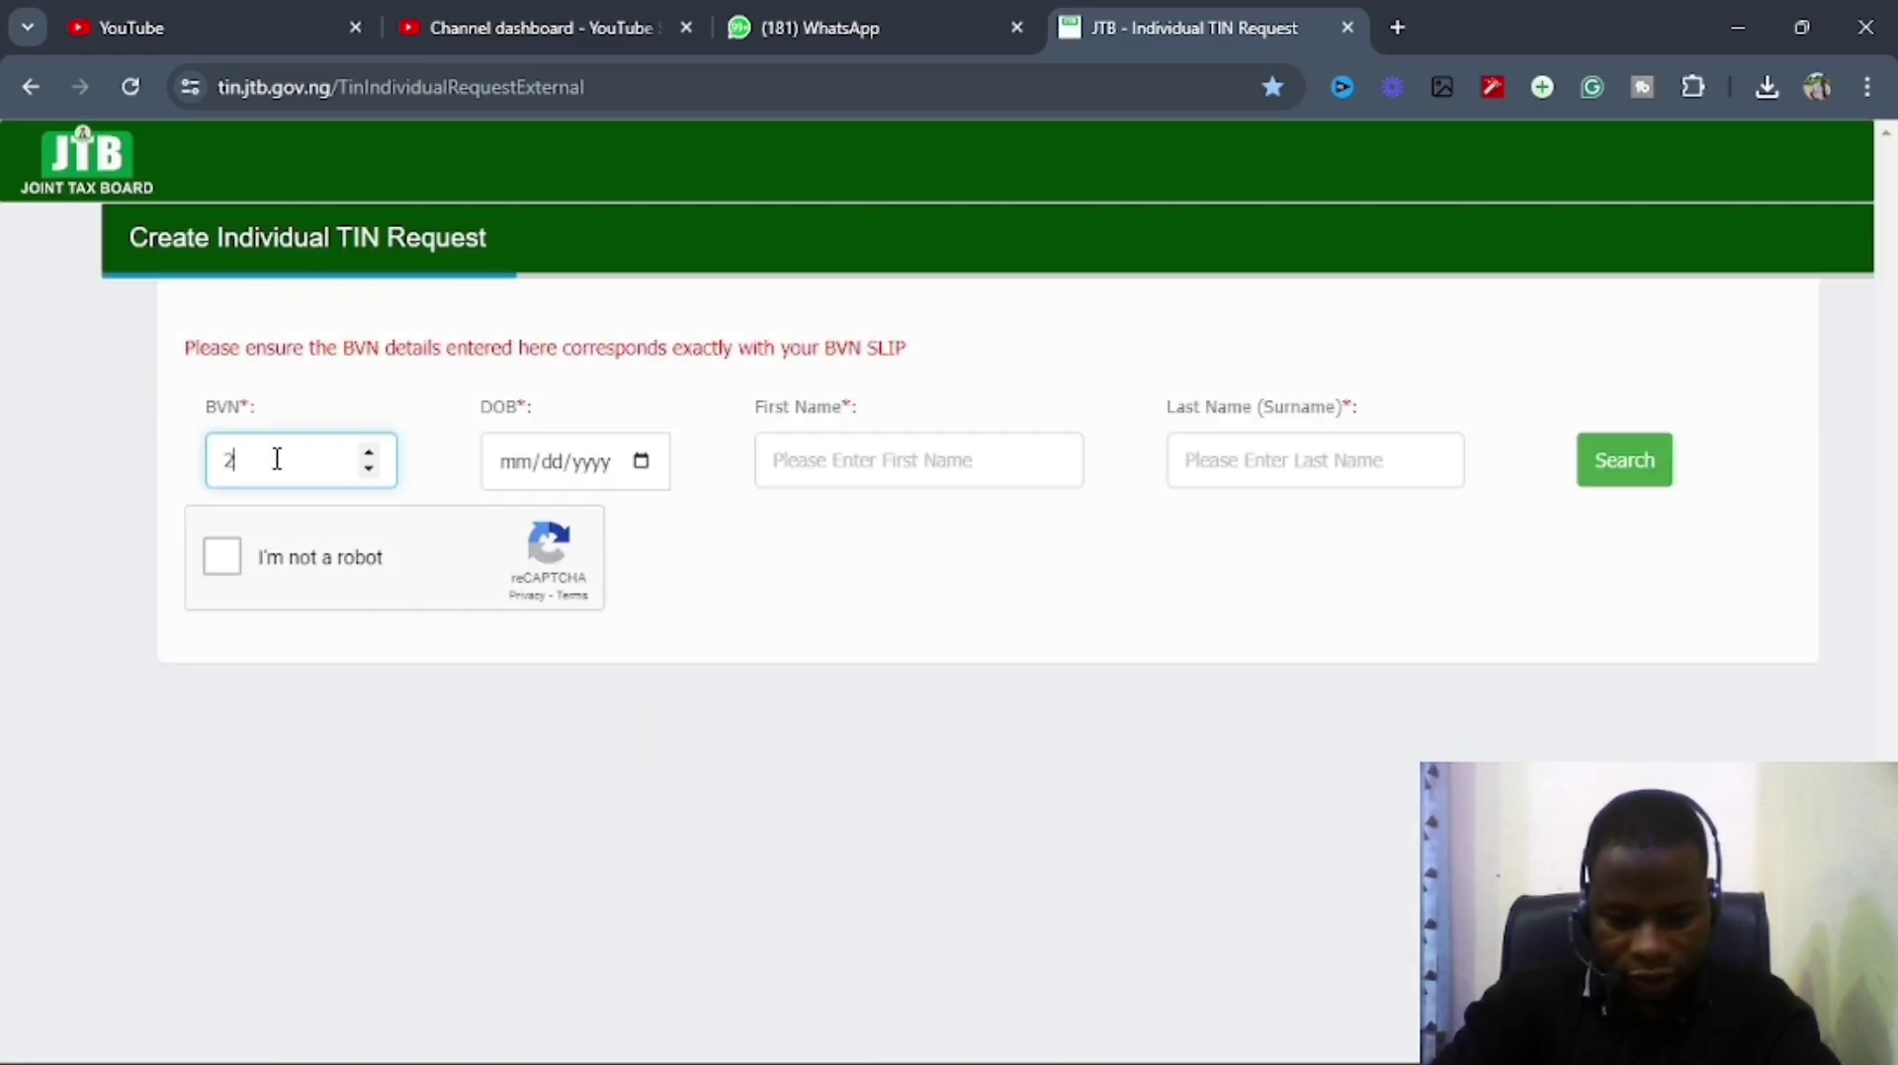
type("2")
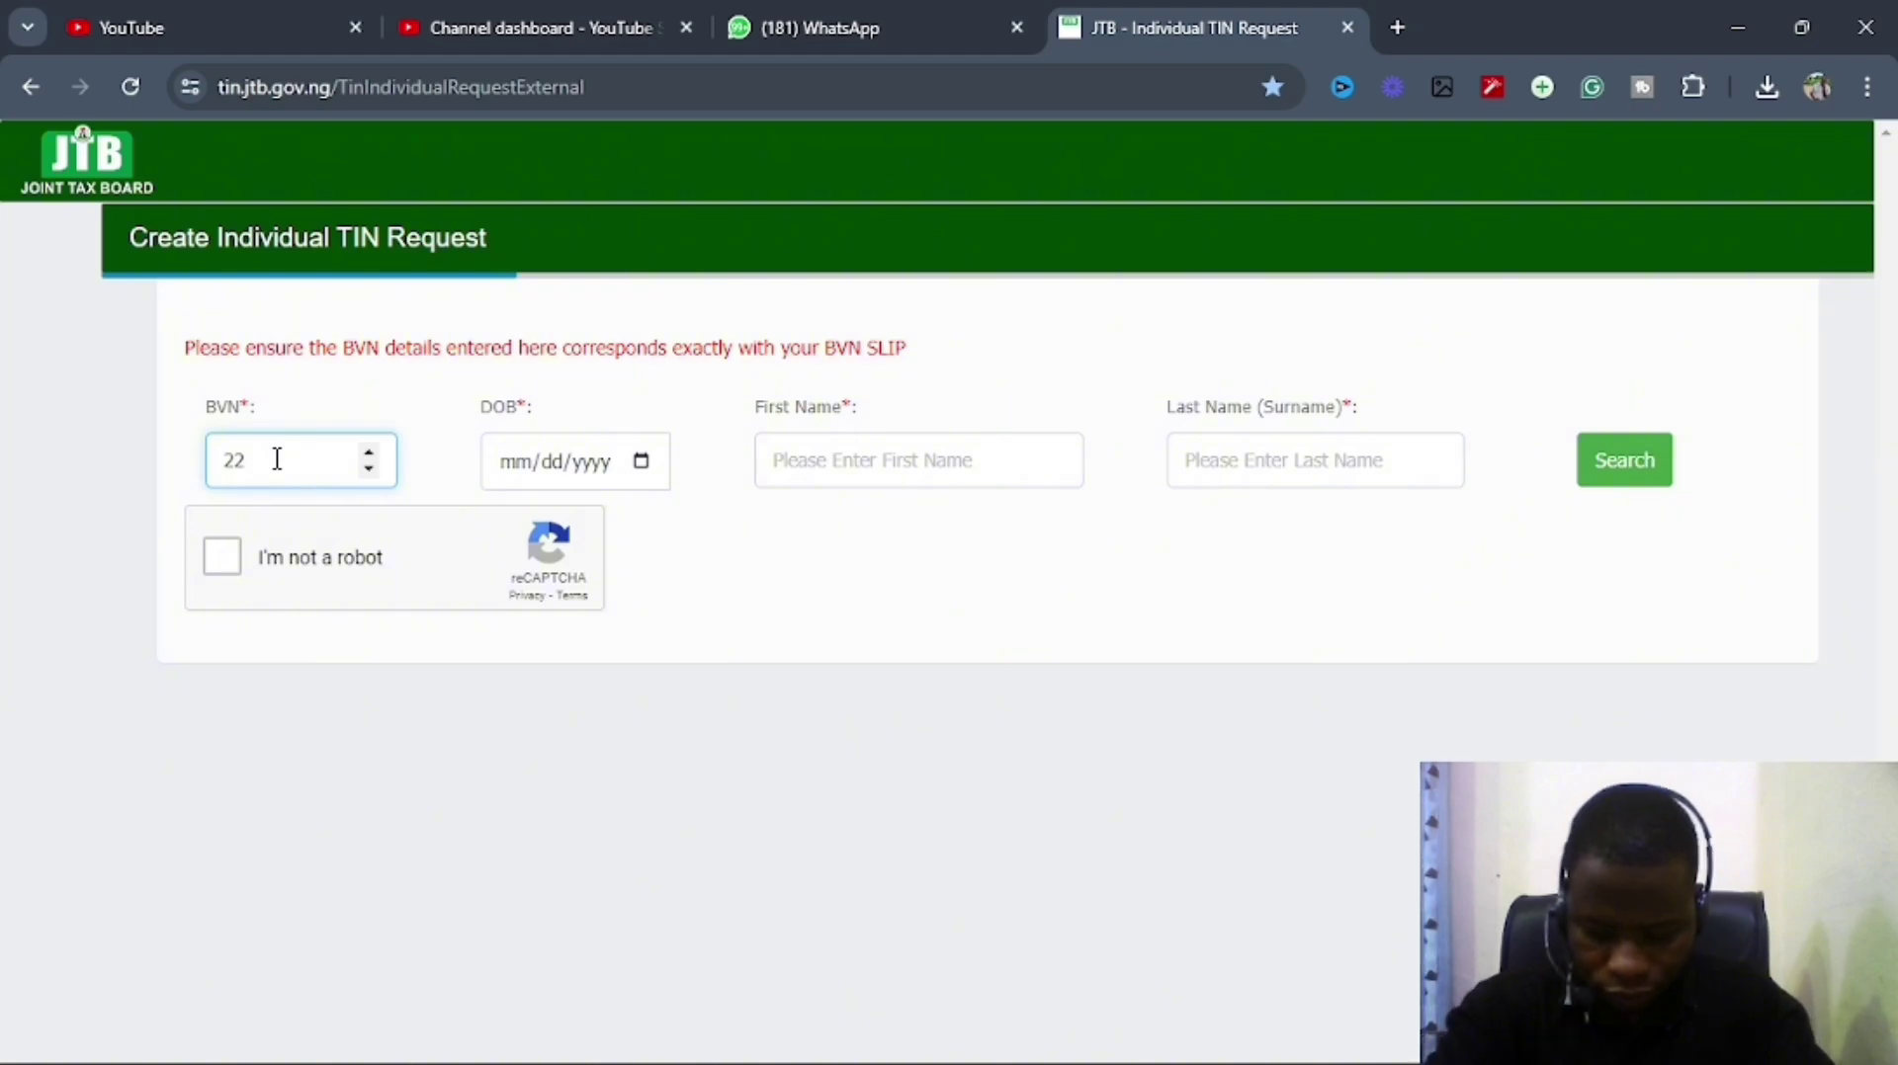
type("62")
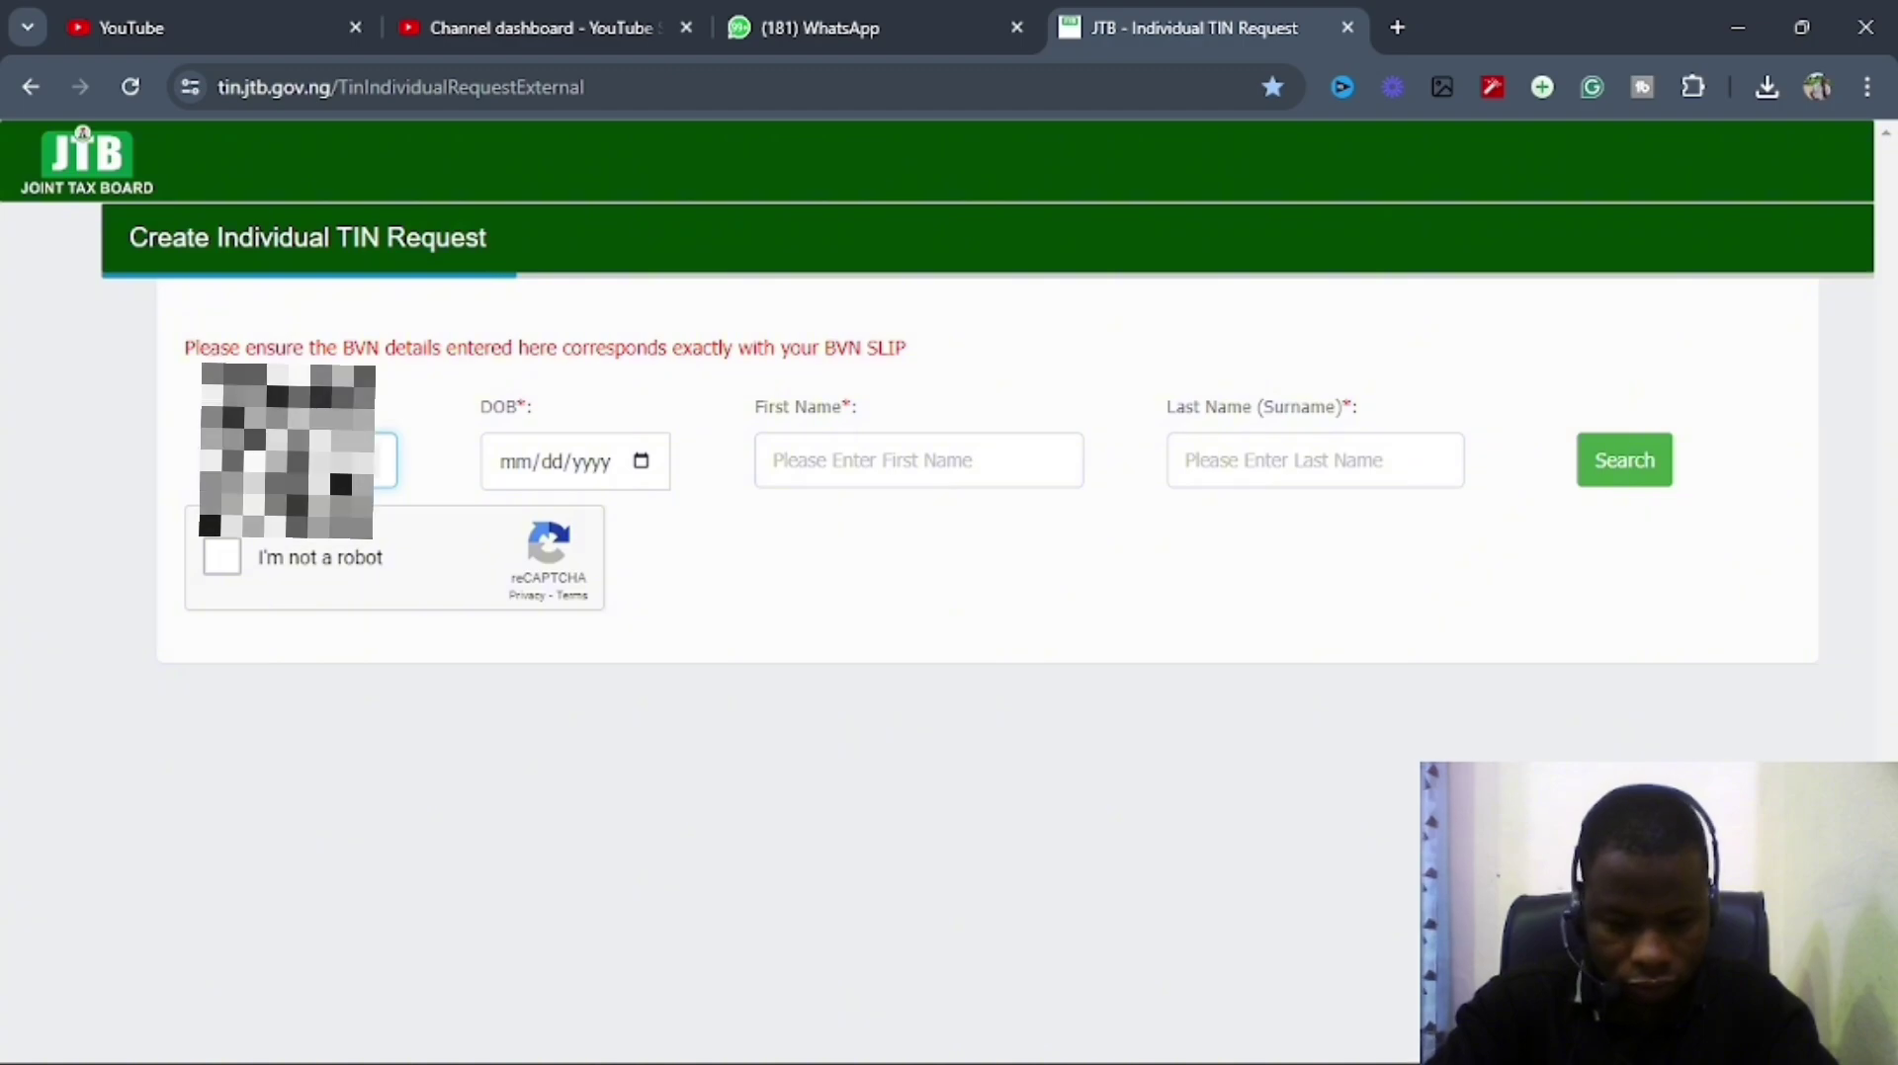
left_click(642, 462)
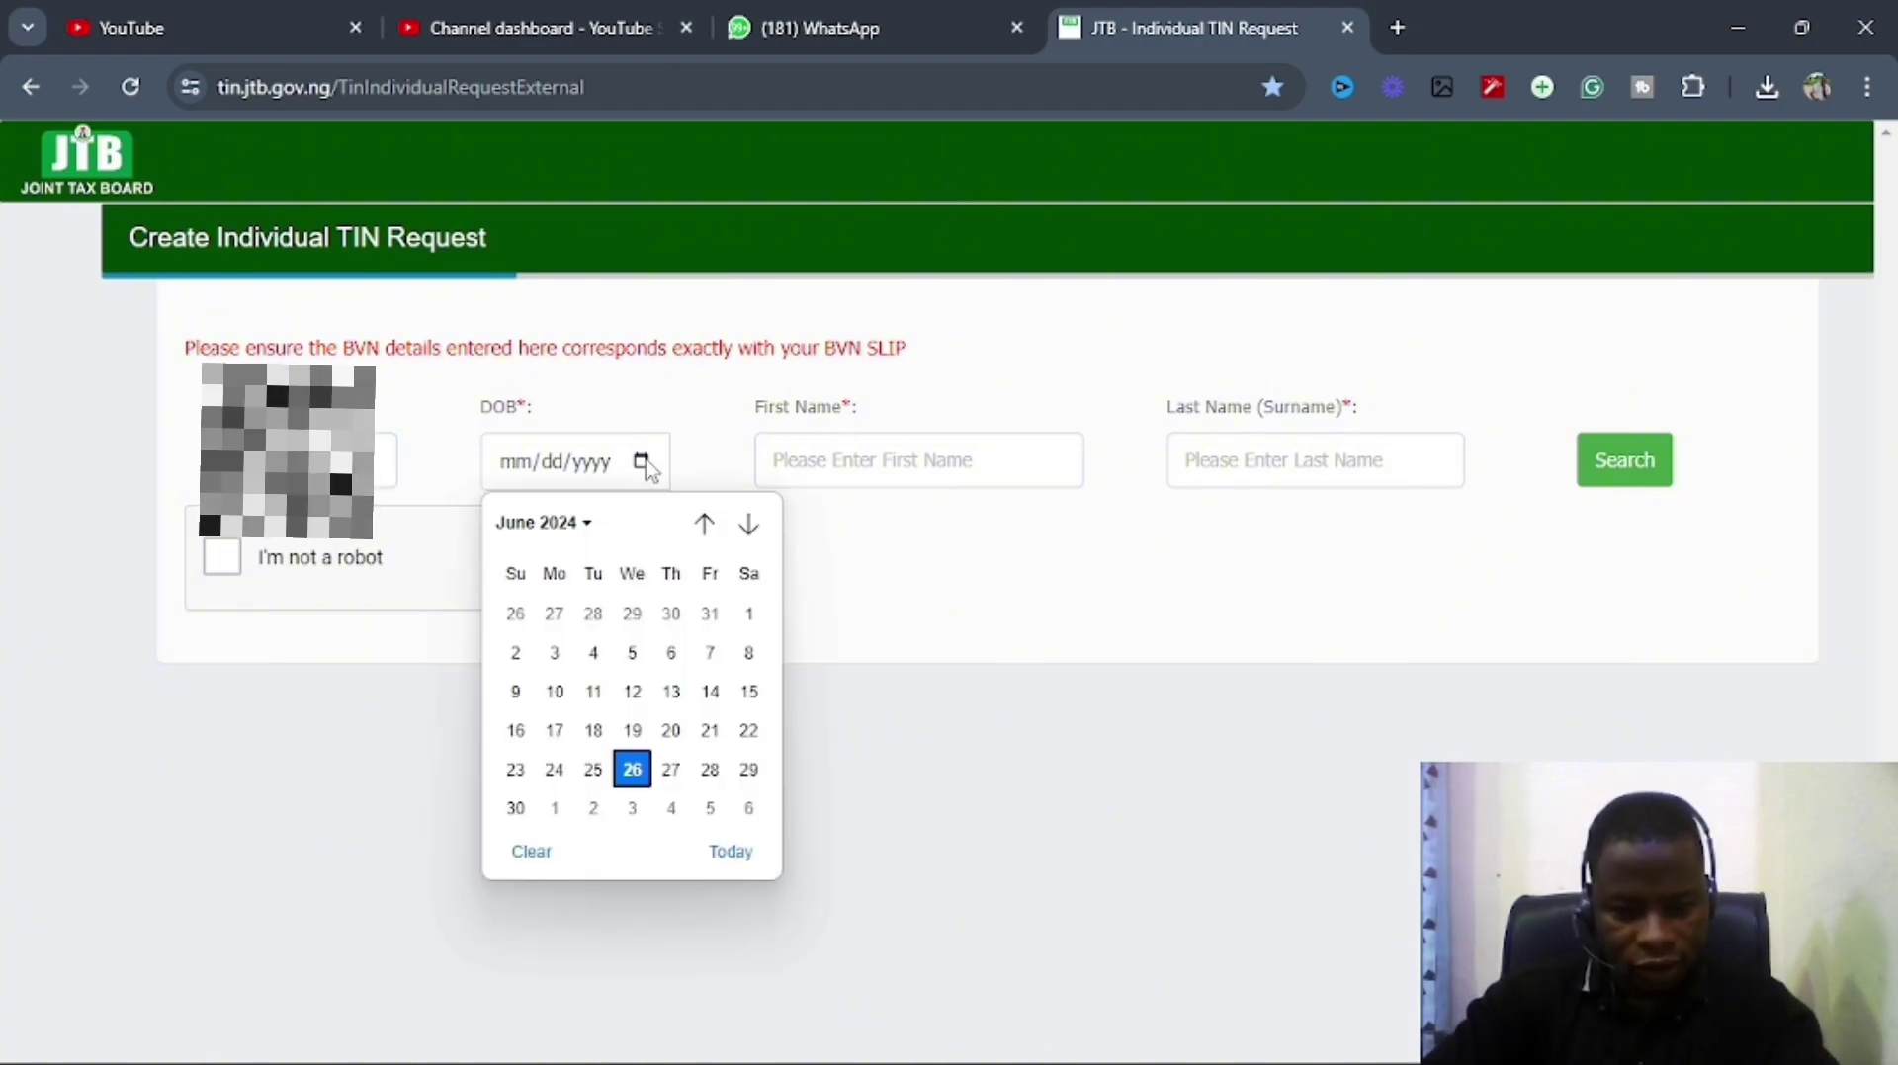
left_click(550, 526)
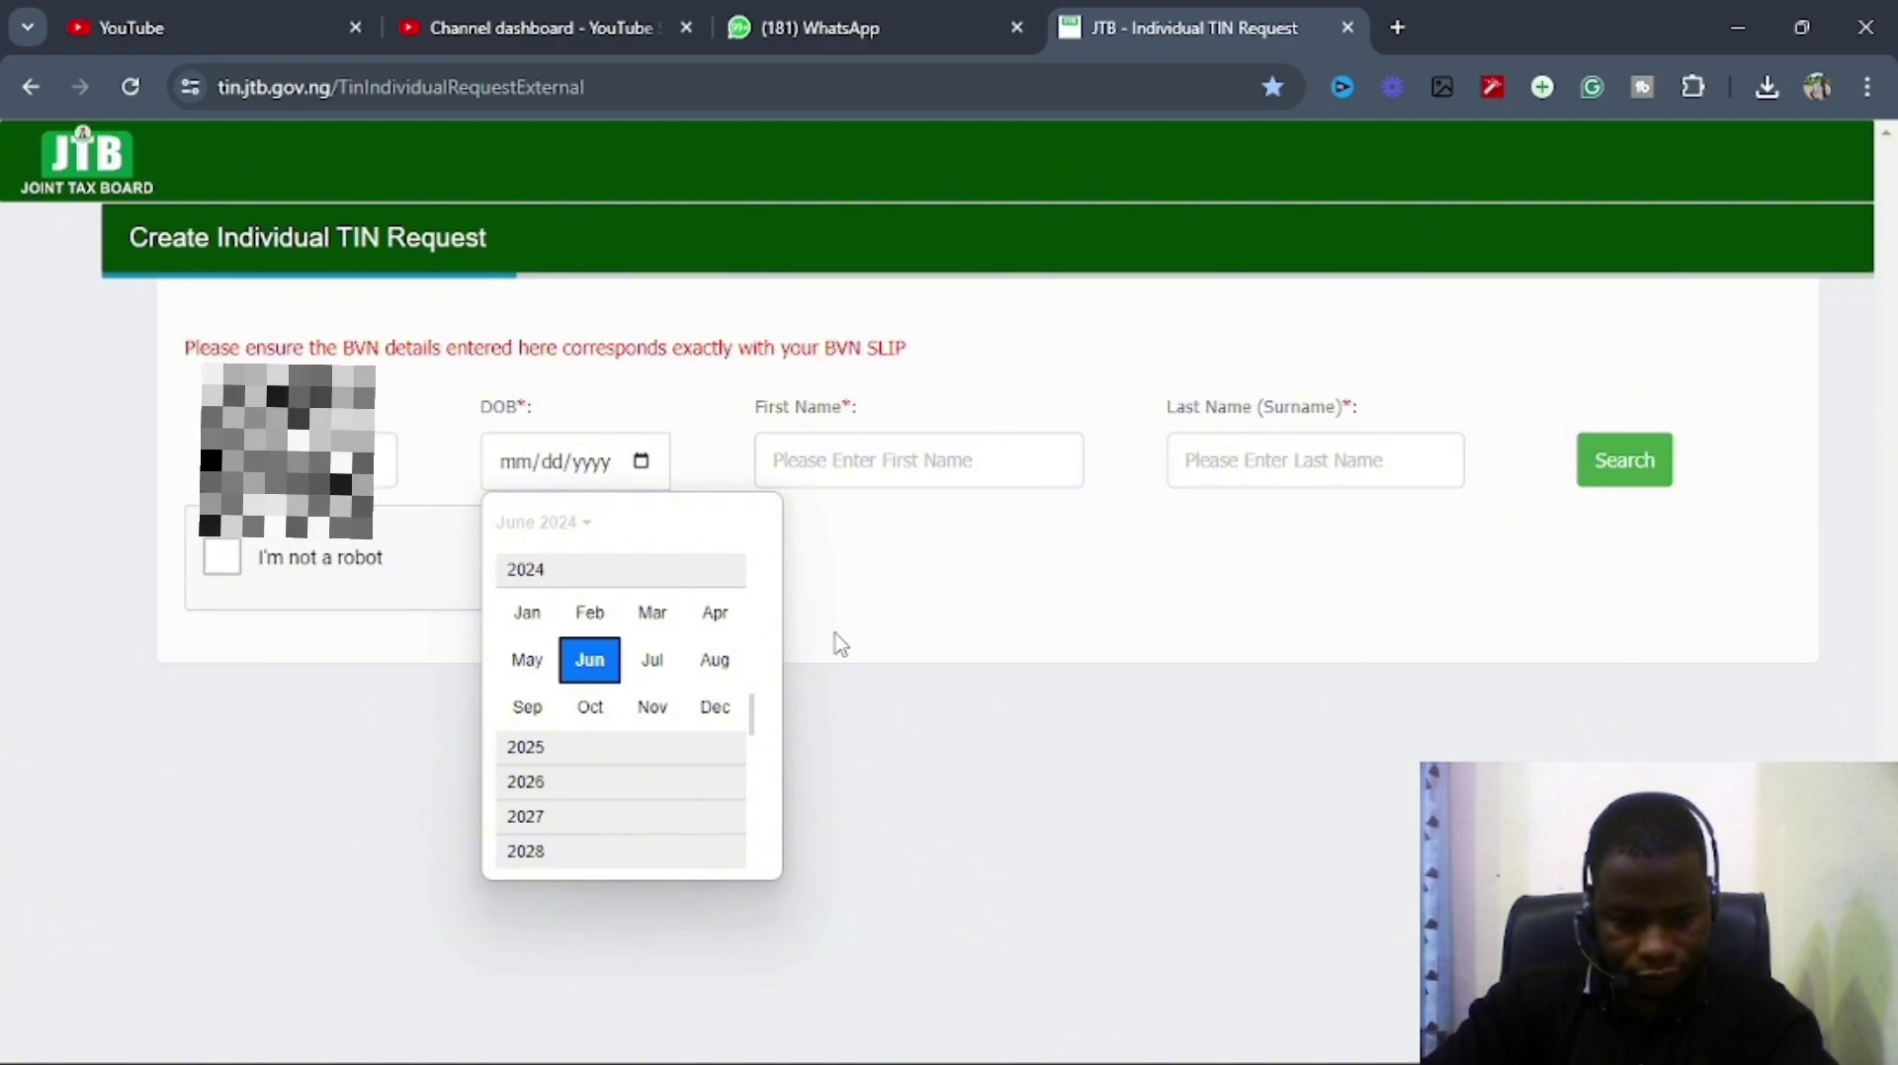
left_click_drag(754, 719, 754, 672)
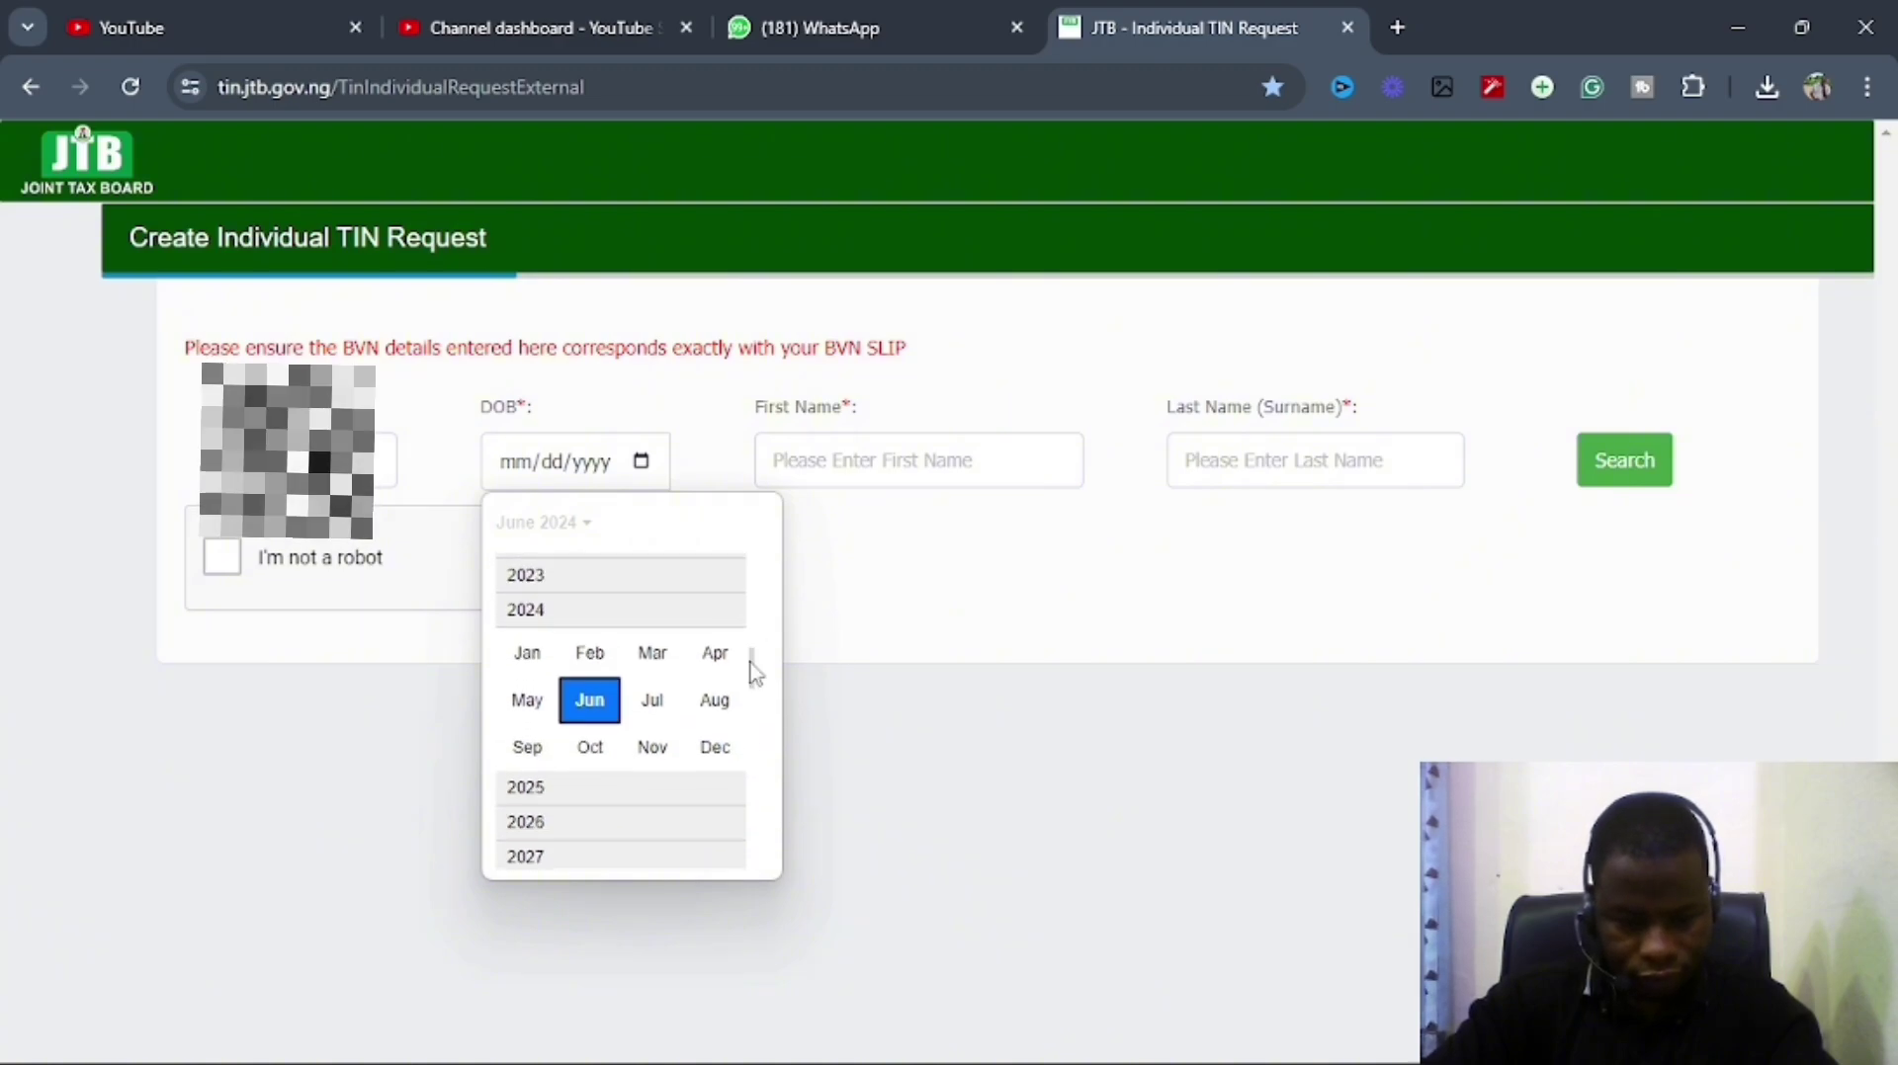
scroll(751, 652, "up", 5)
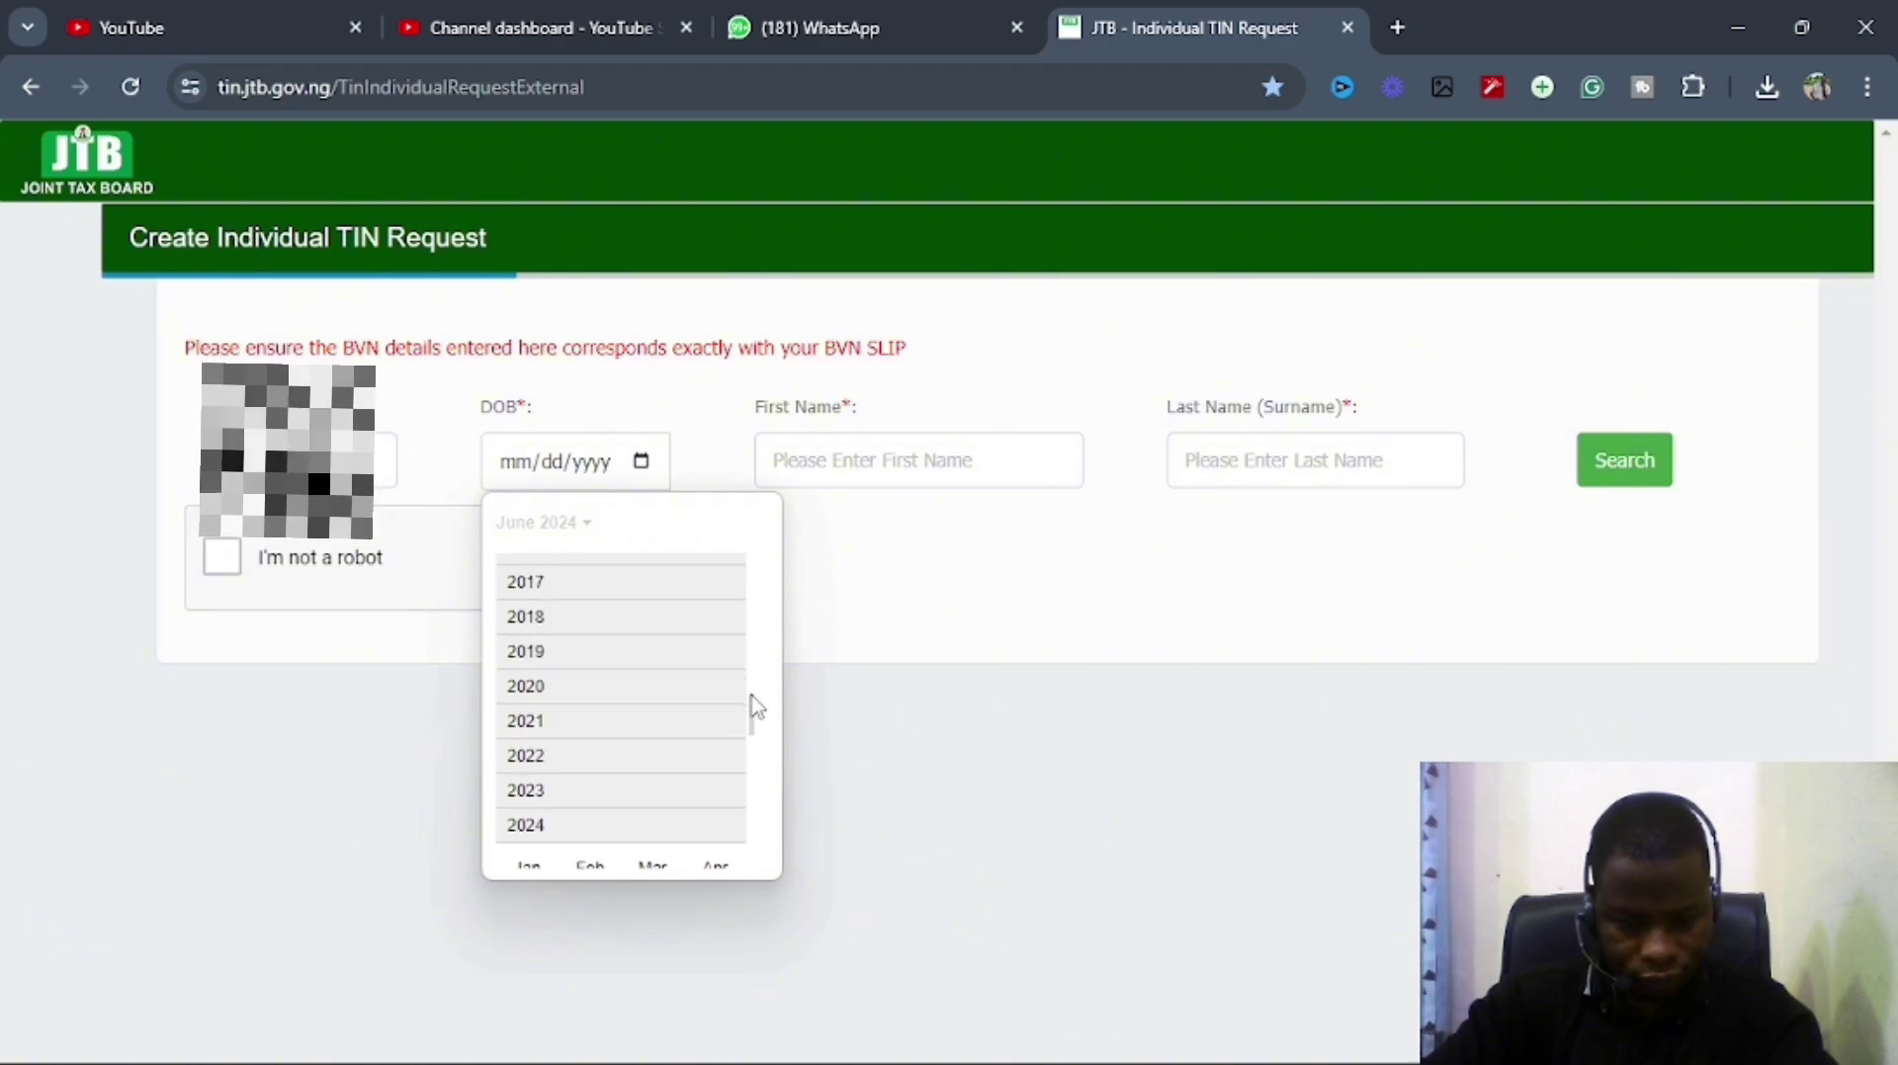
scroll(754, 707, "up", 3)
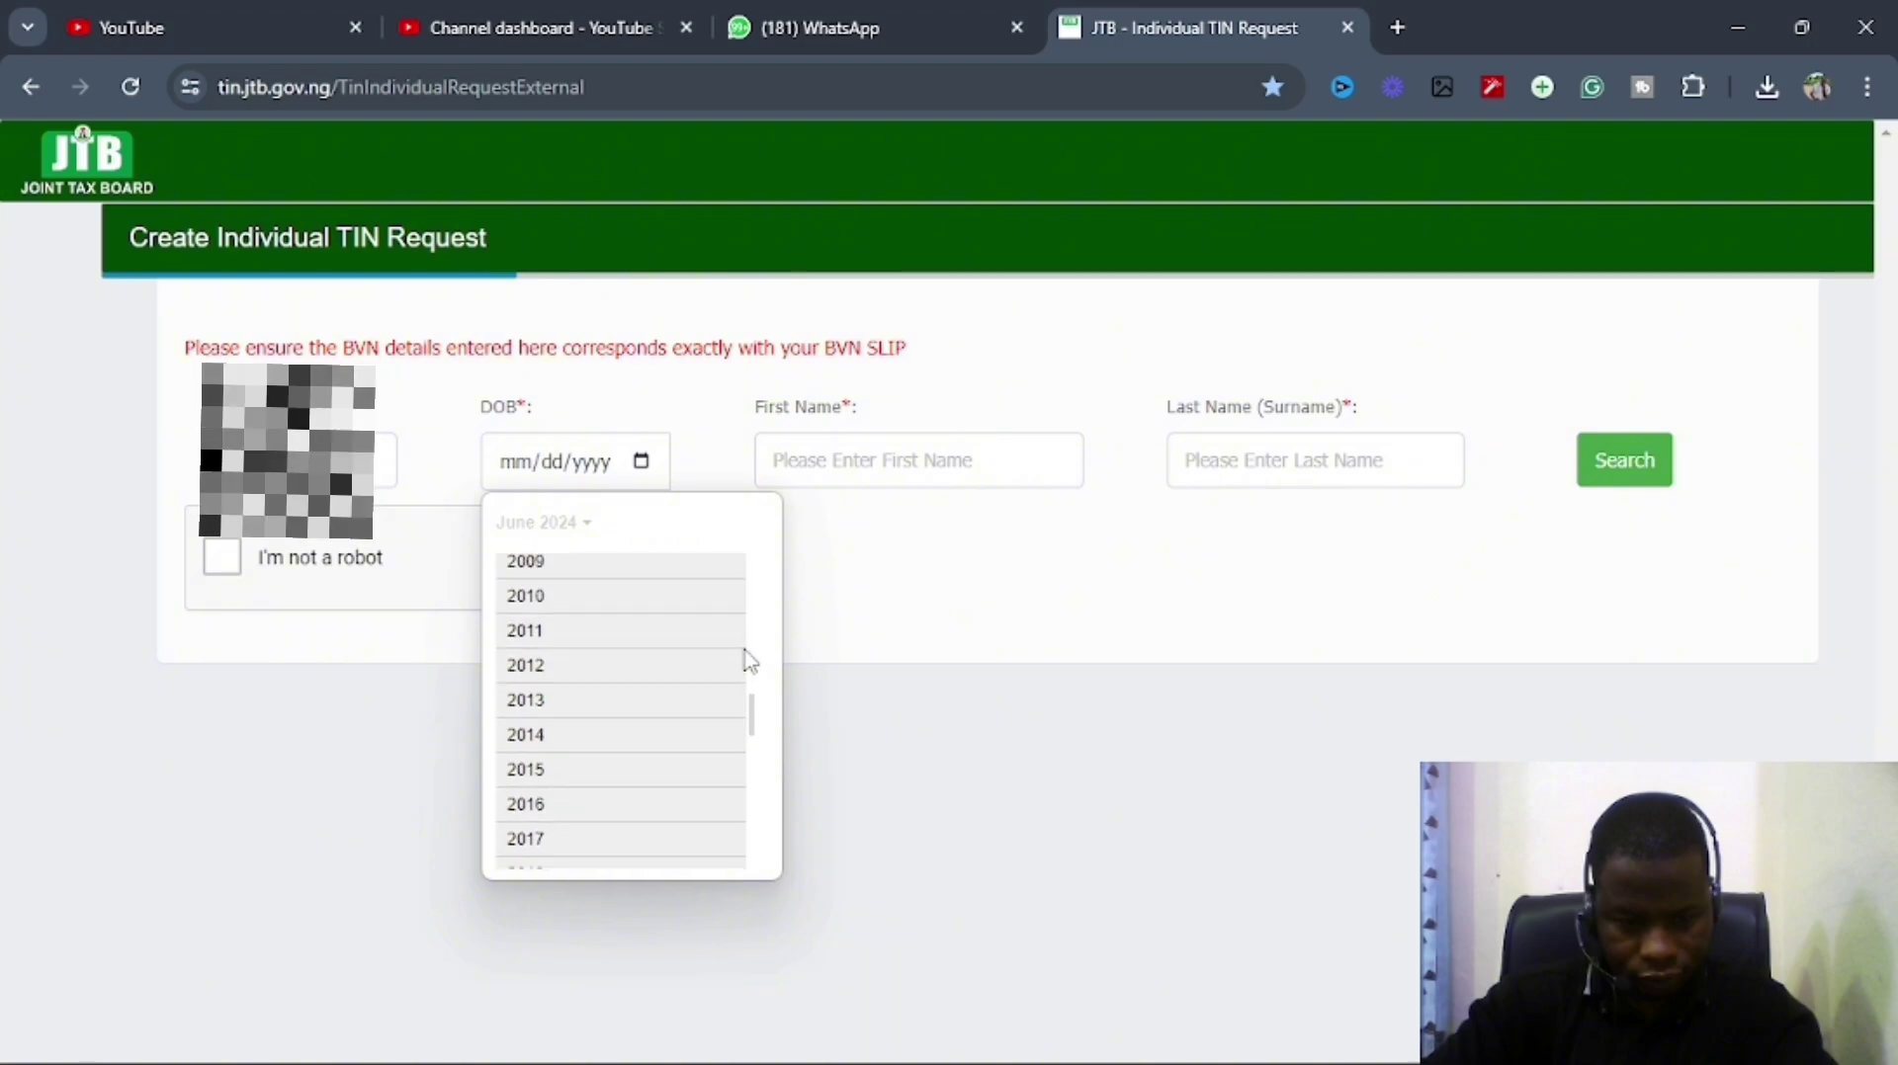
left_click_drag(755, 707, 754, 677)
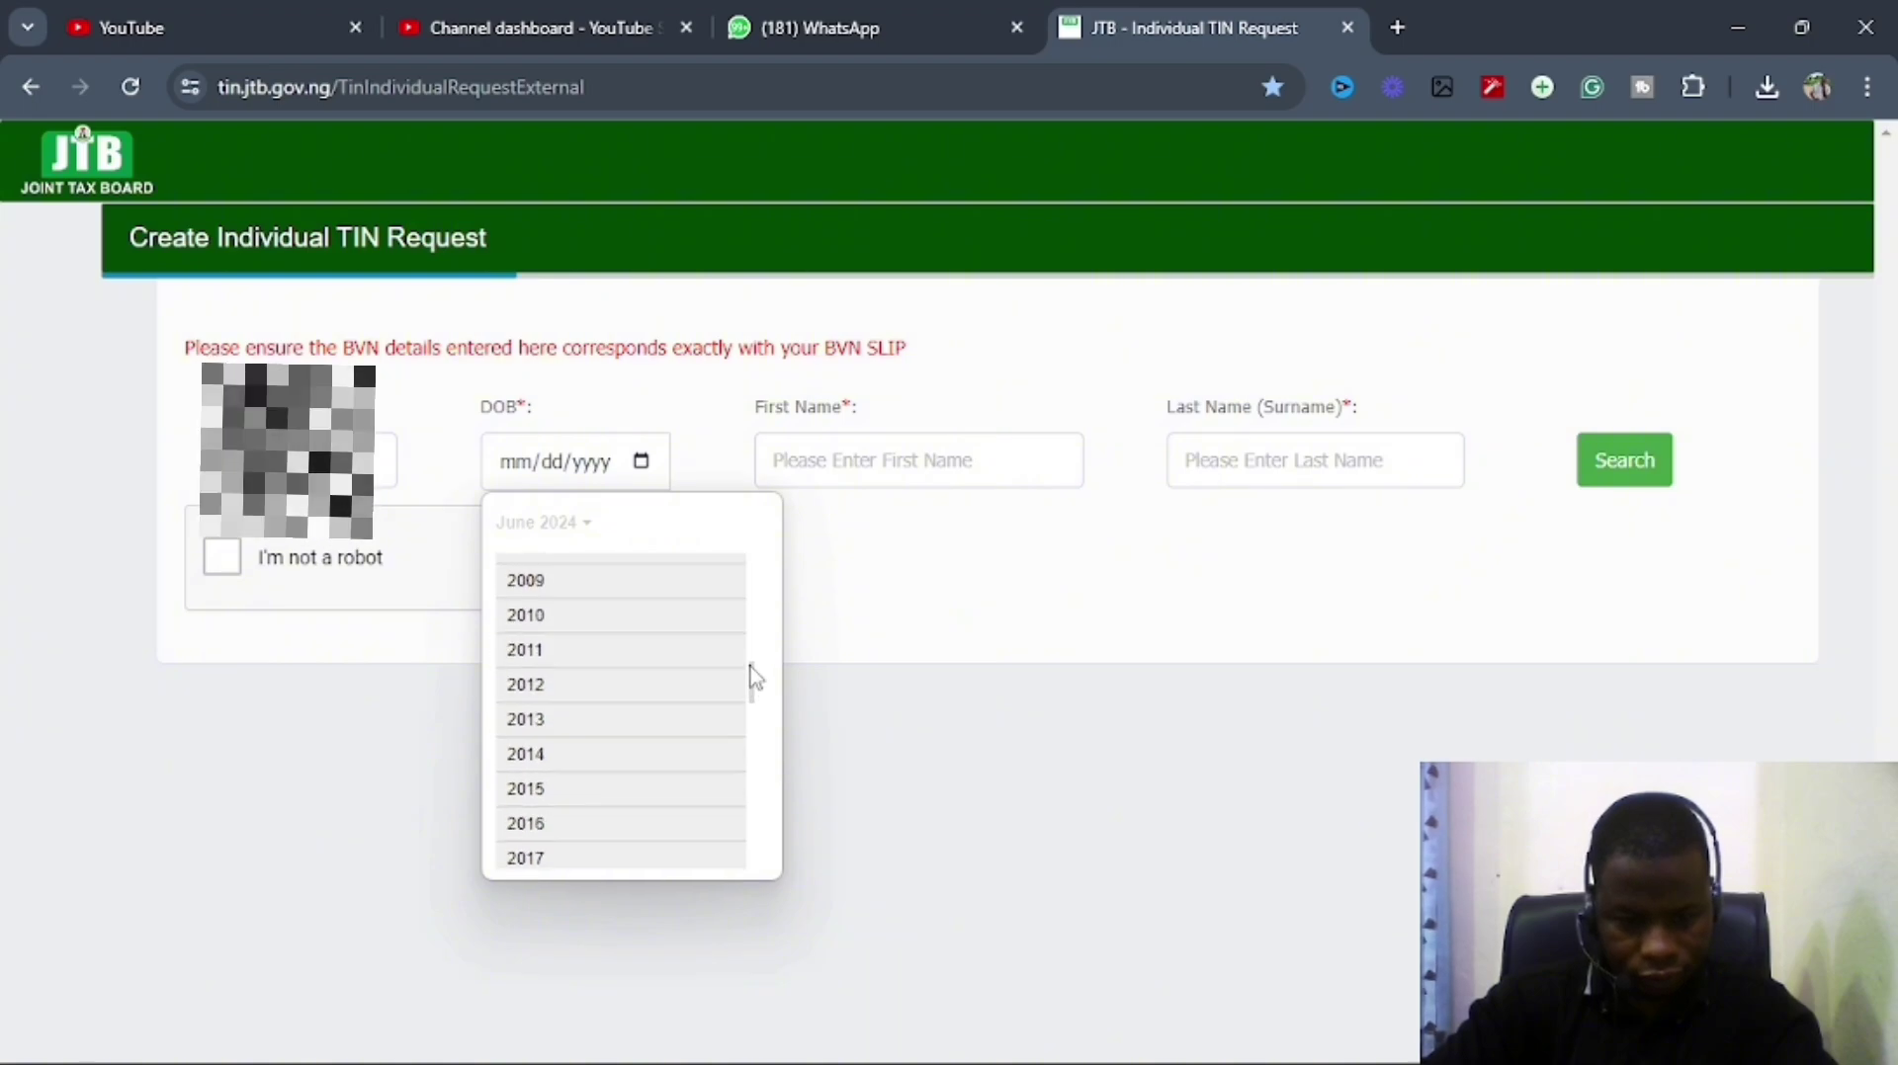
scroll(745, 643, "up", 4)
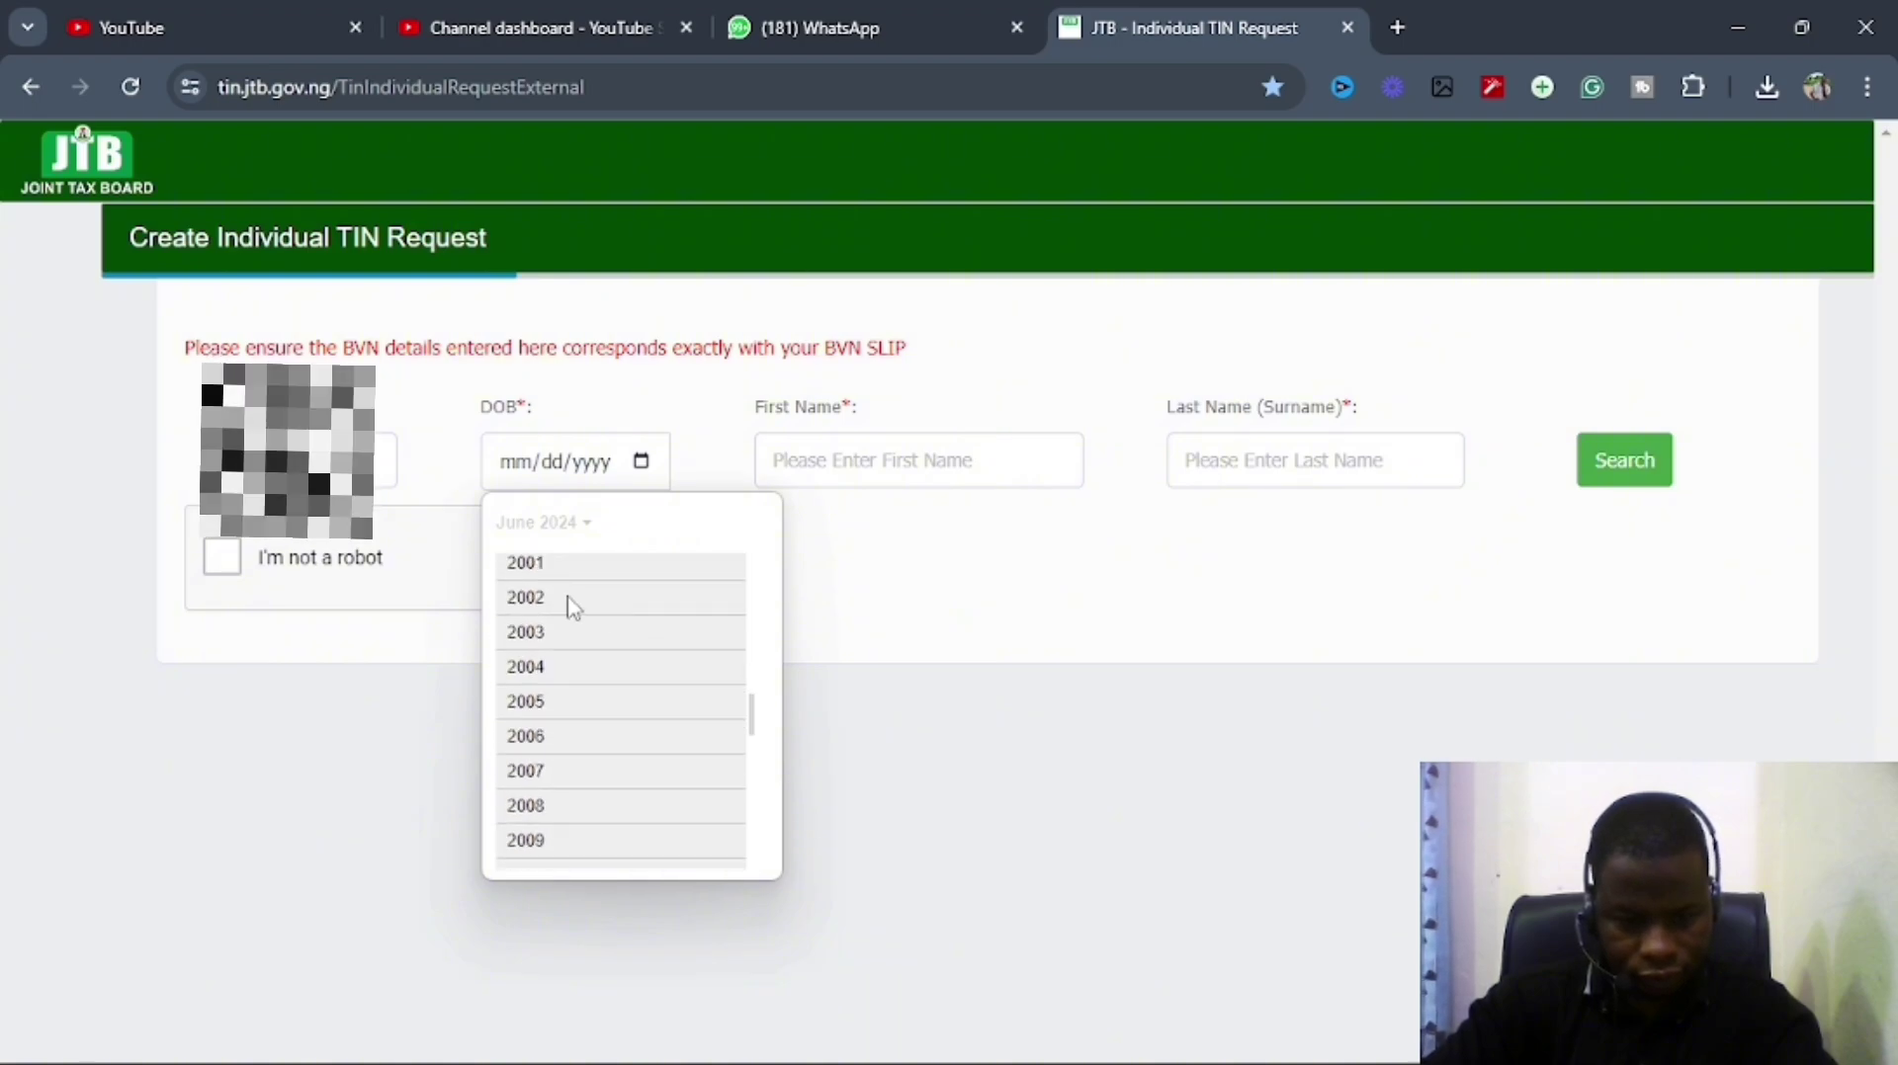
left_click(533, 599)
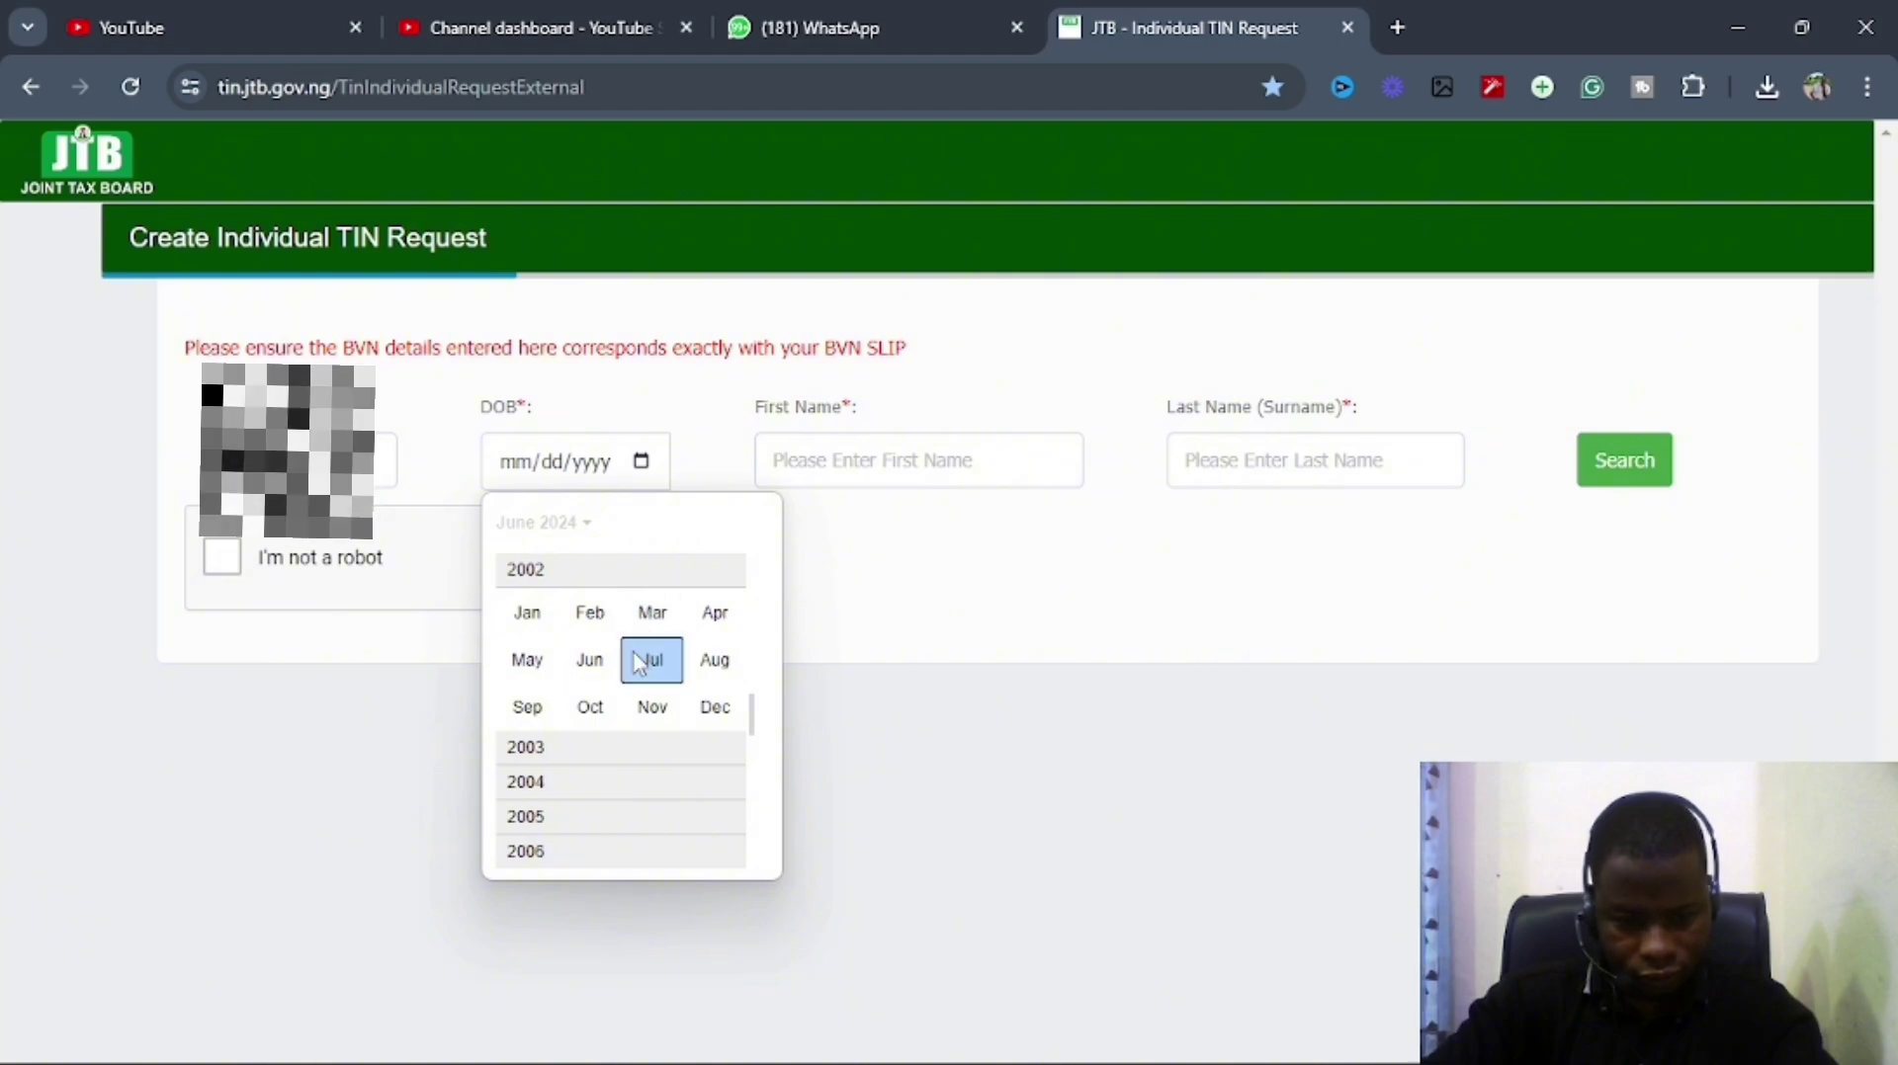
left_click(554, 707)
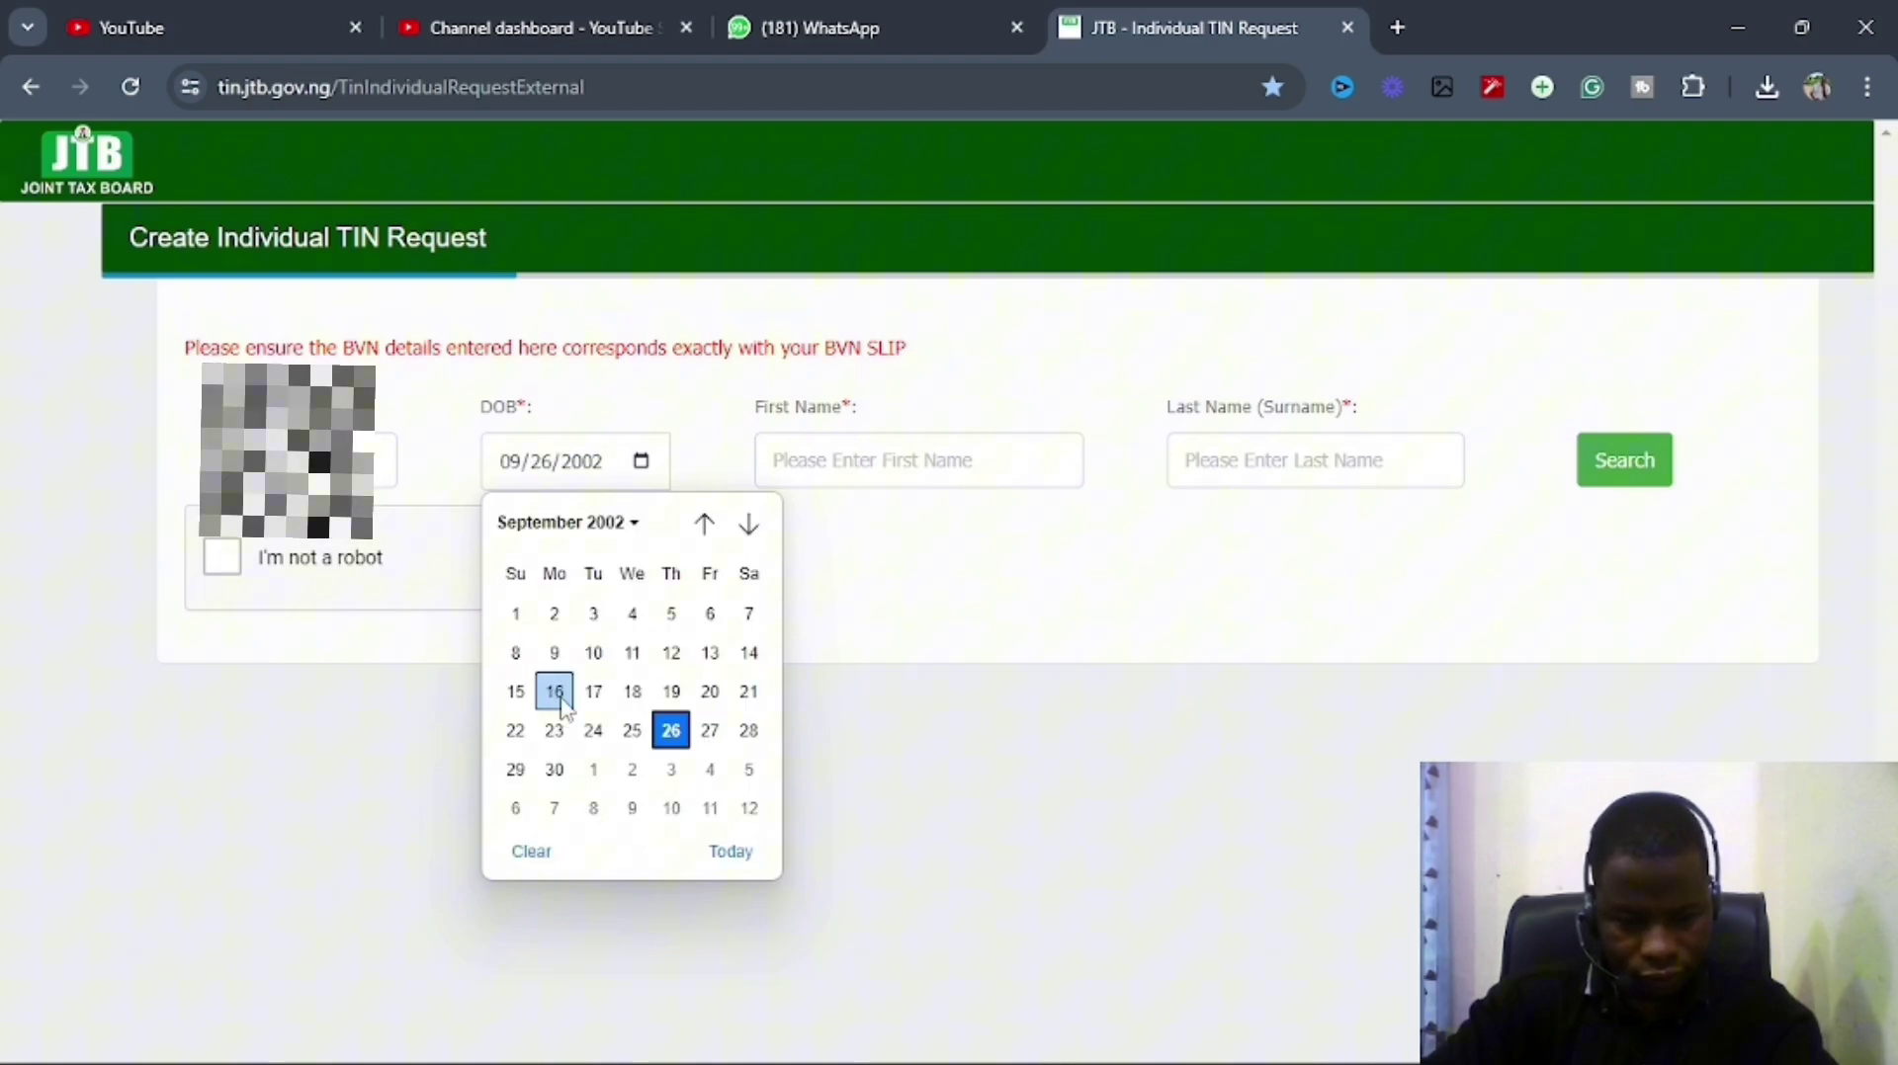
left_click(642, 662)
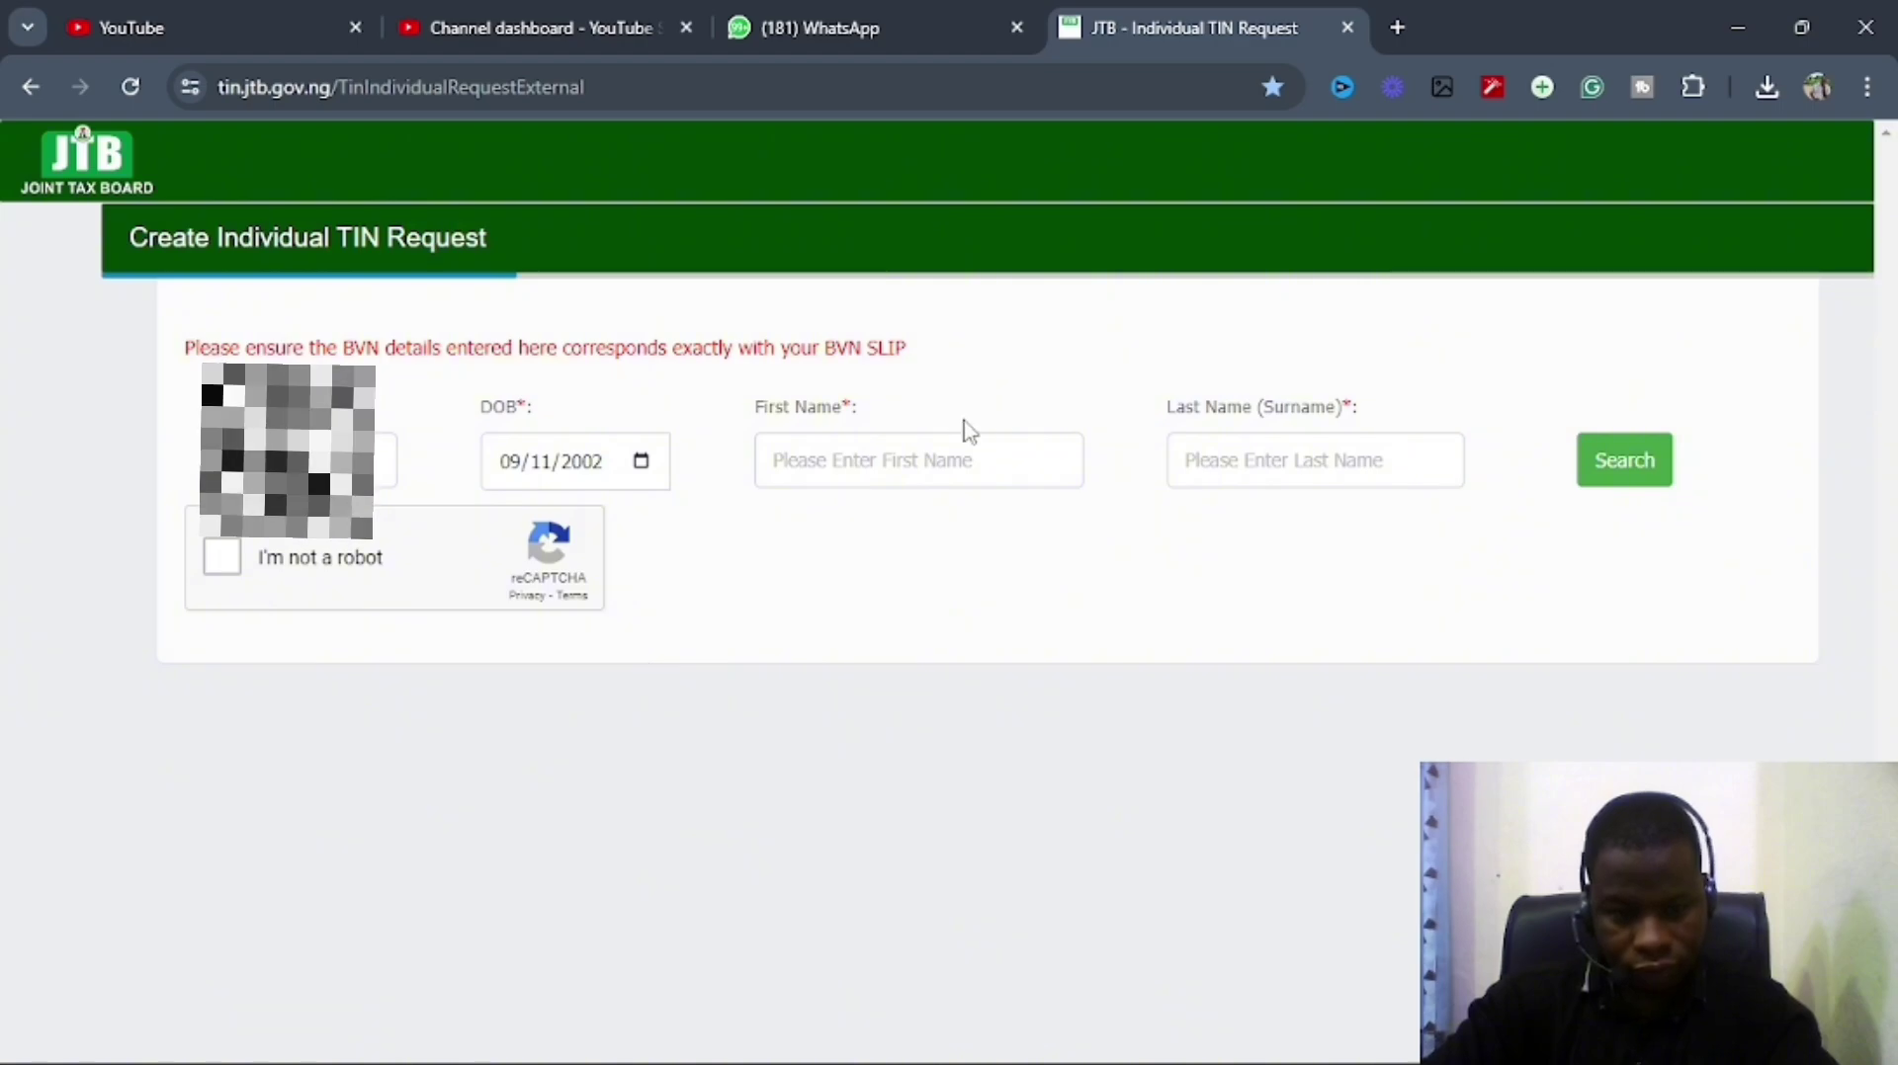
Fill First Name from the autofill suggestion and type the applicant's names into Last Name.
left_click(910, 472)
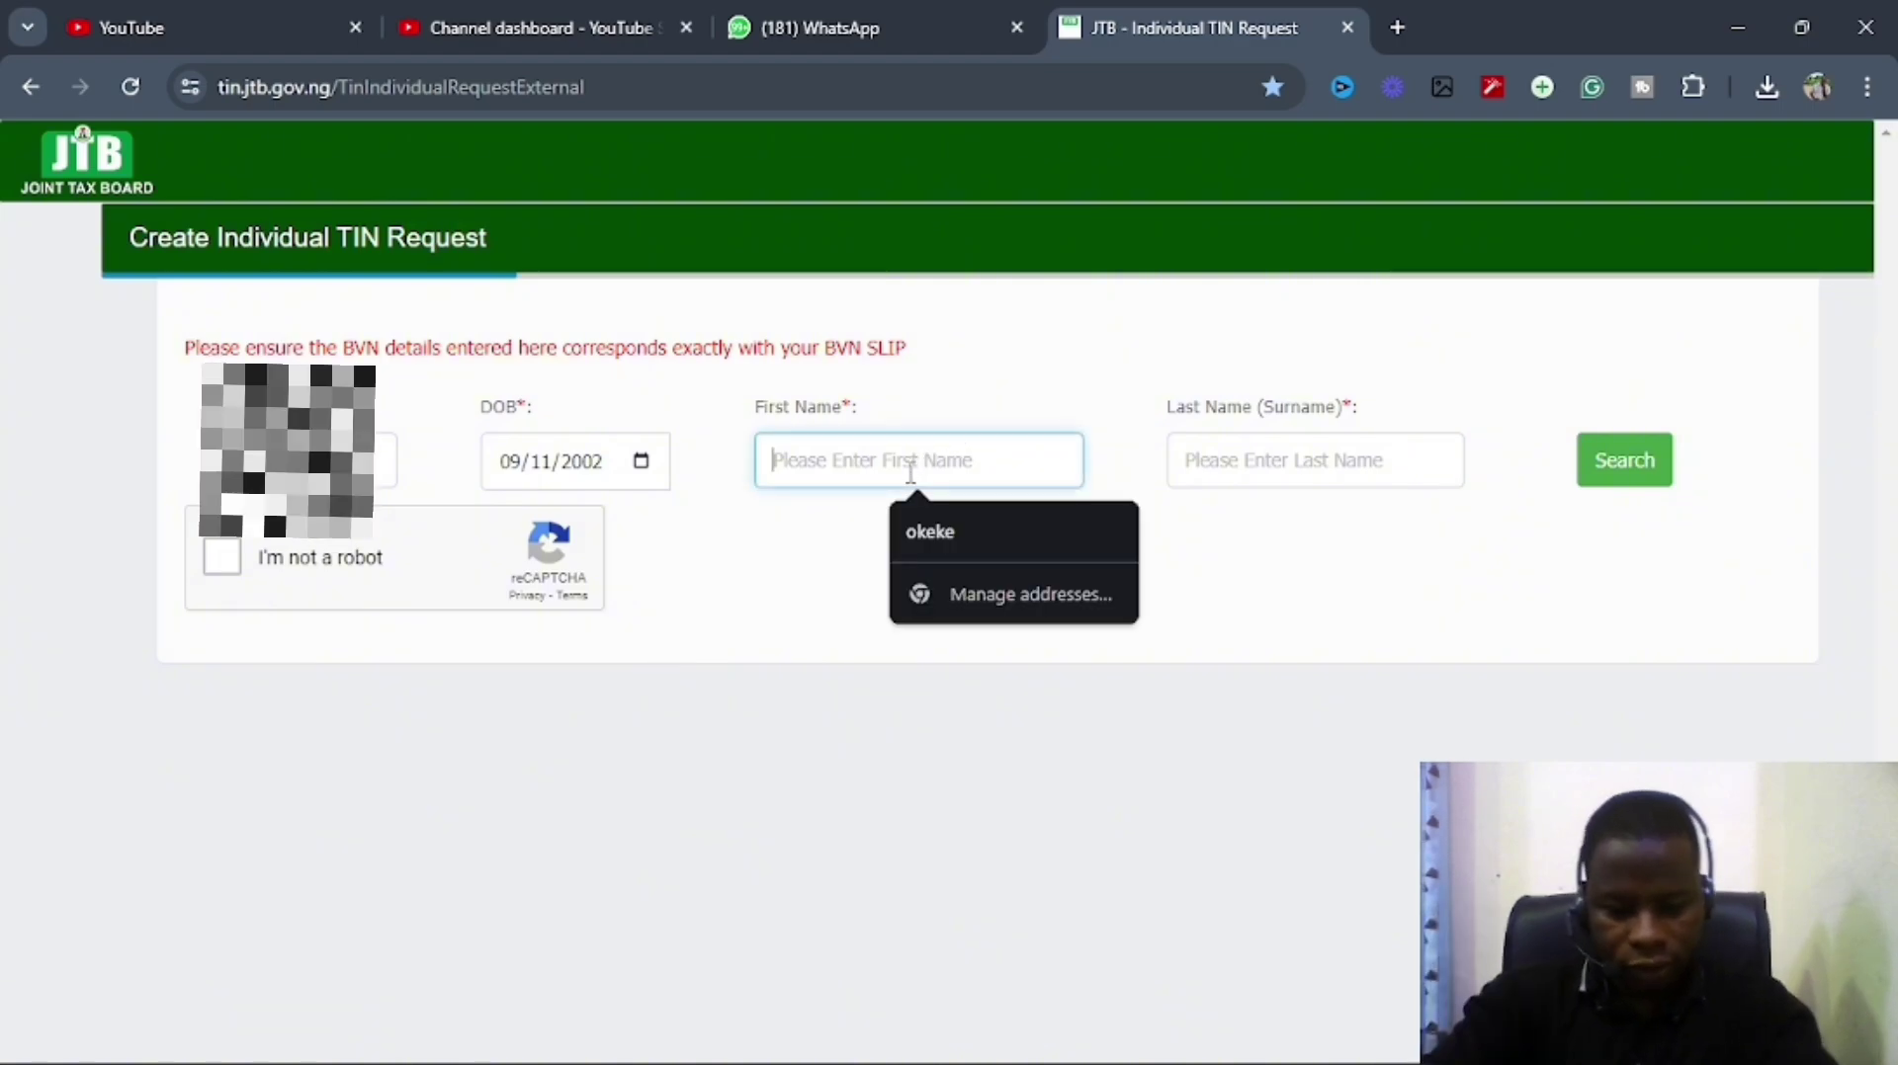
type("chi")
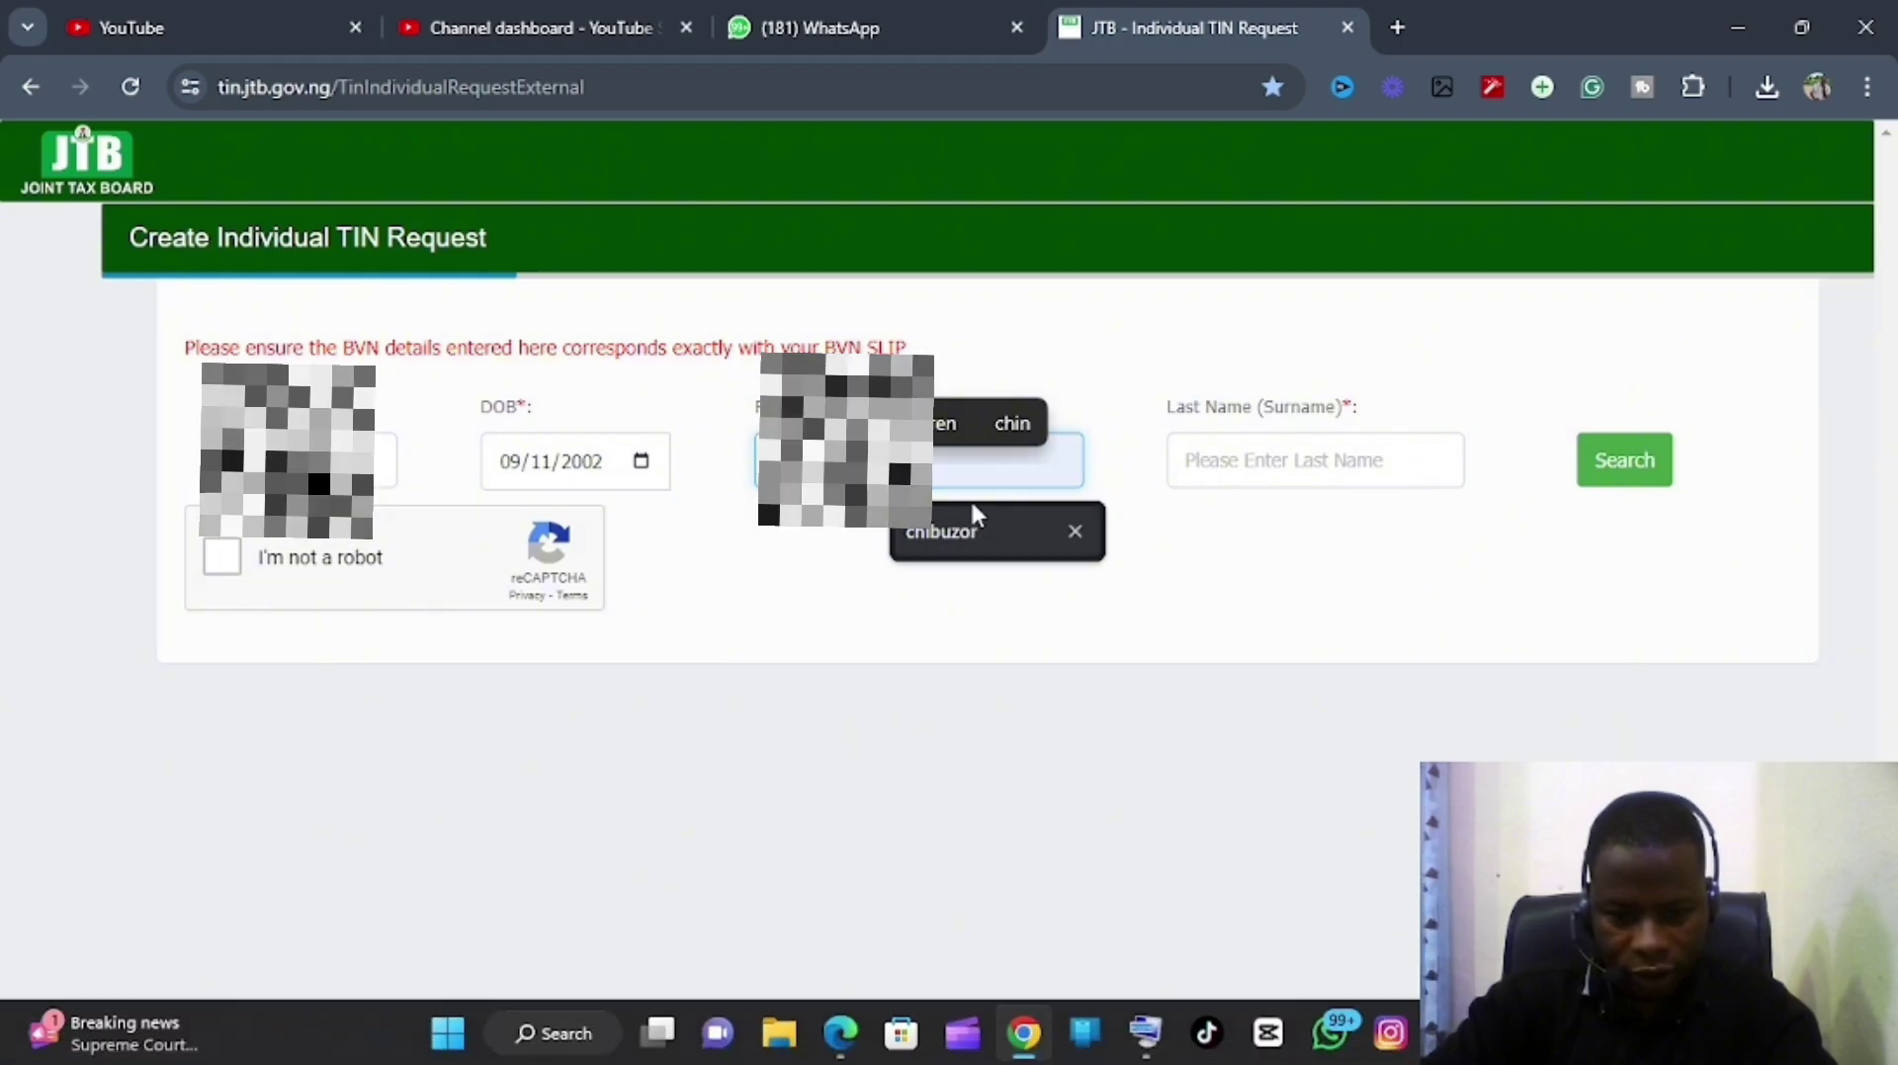
left_click(951, 531)
left_click(1263, 460)
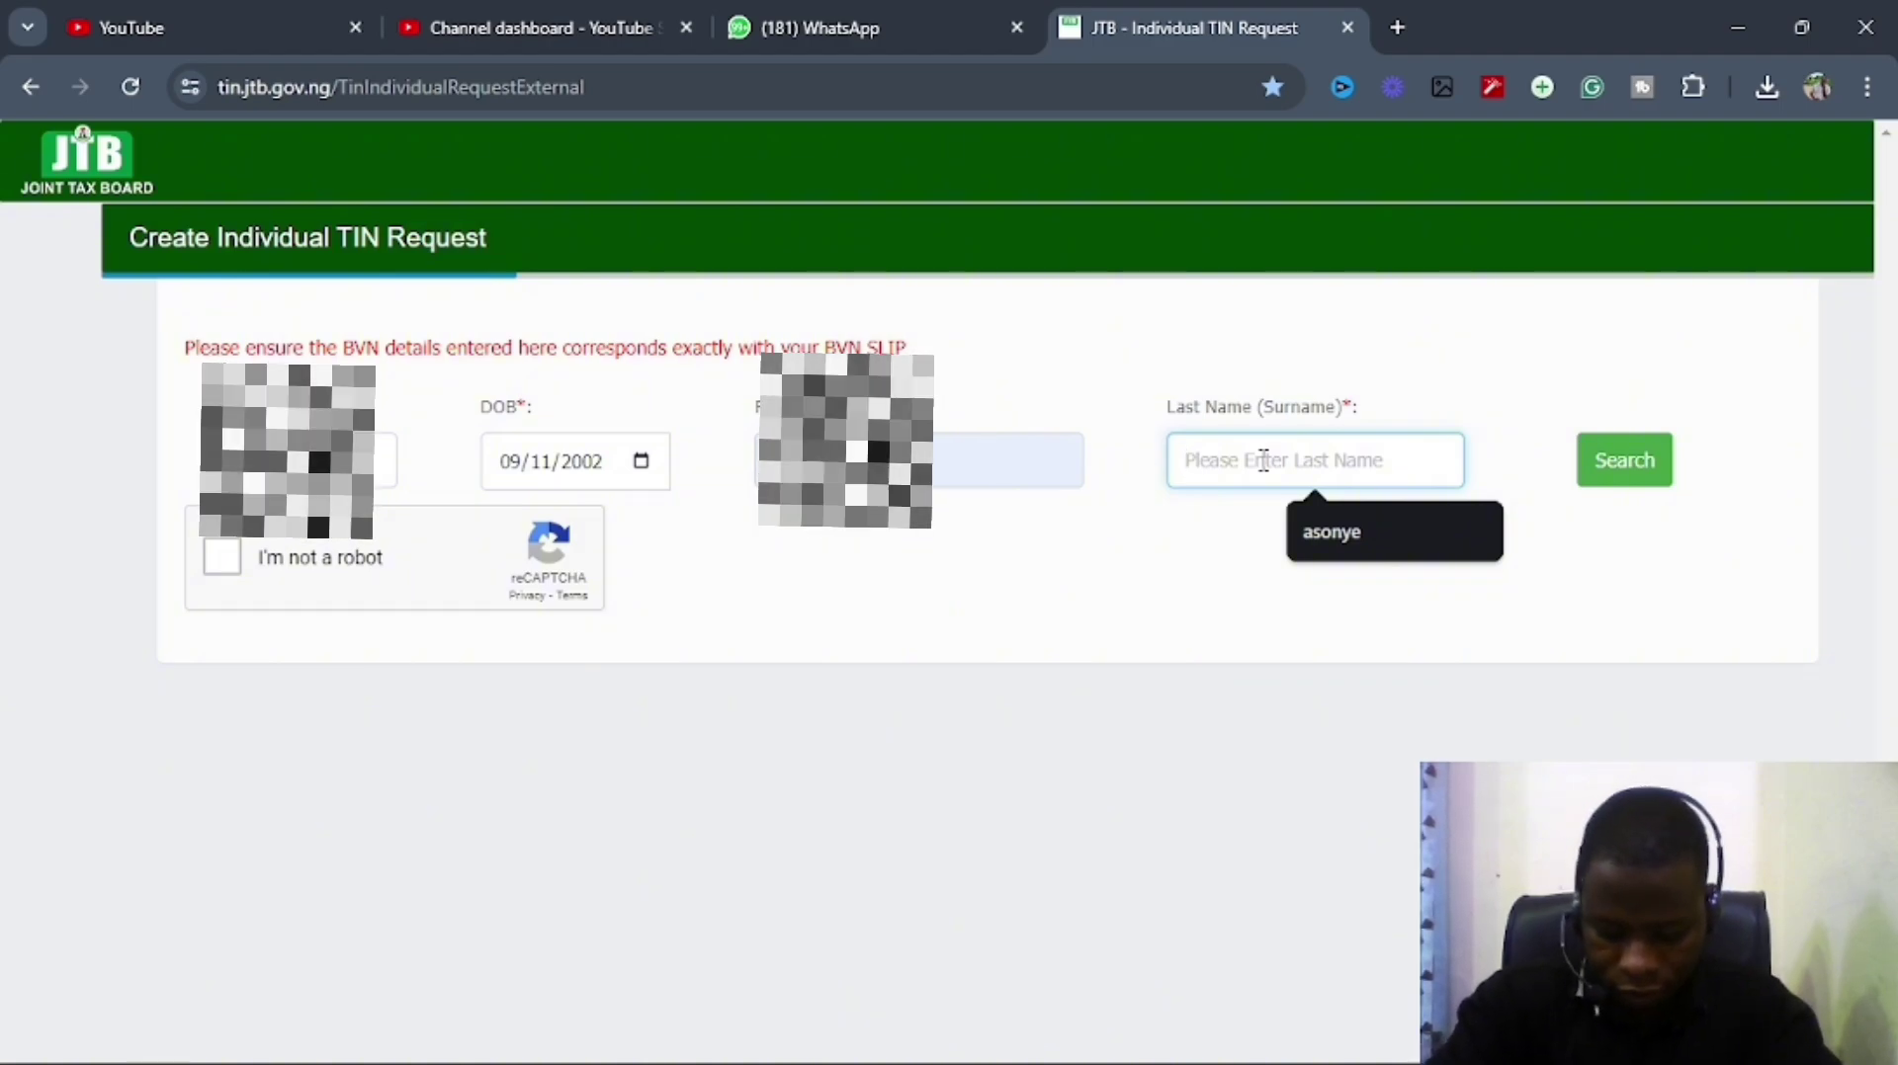
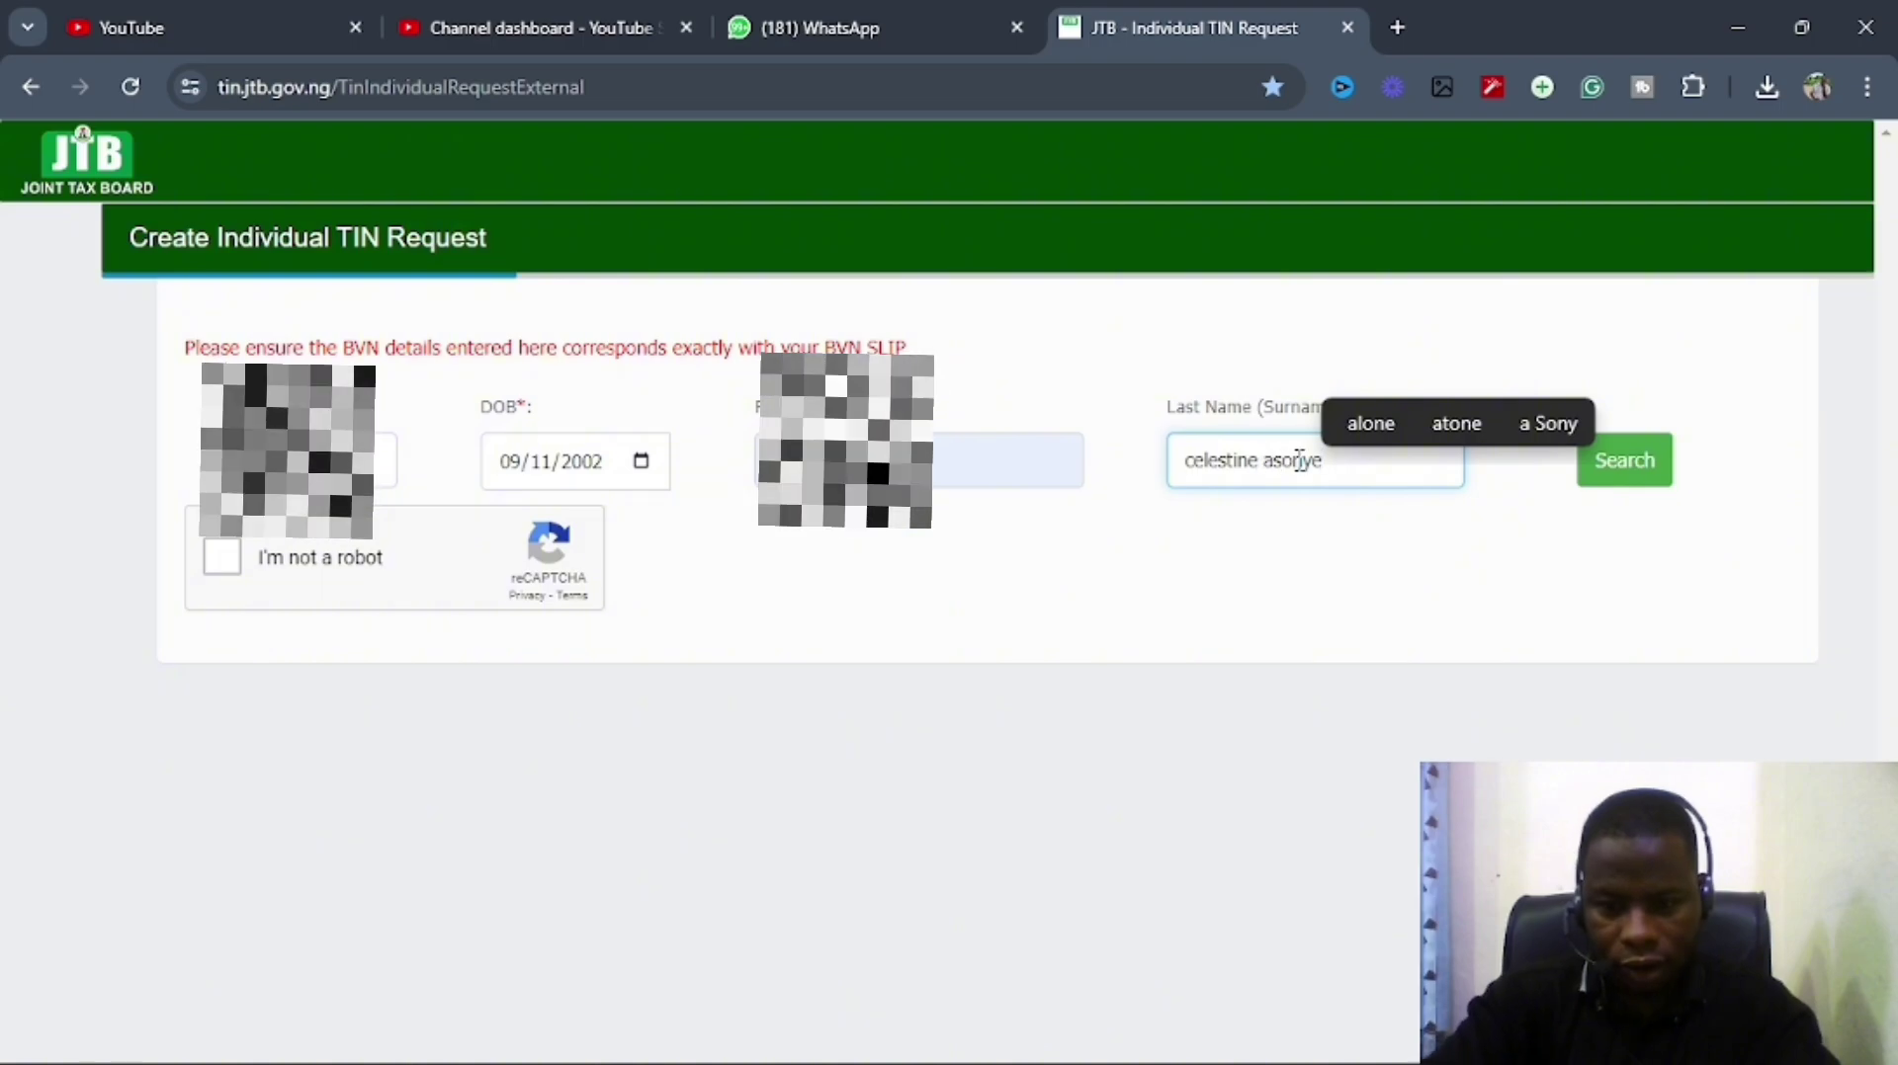
Tick 'I'm not a robot' and search; BVN details are rejected with 2 attempts left.
left_click(217, 568)
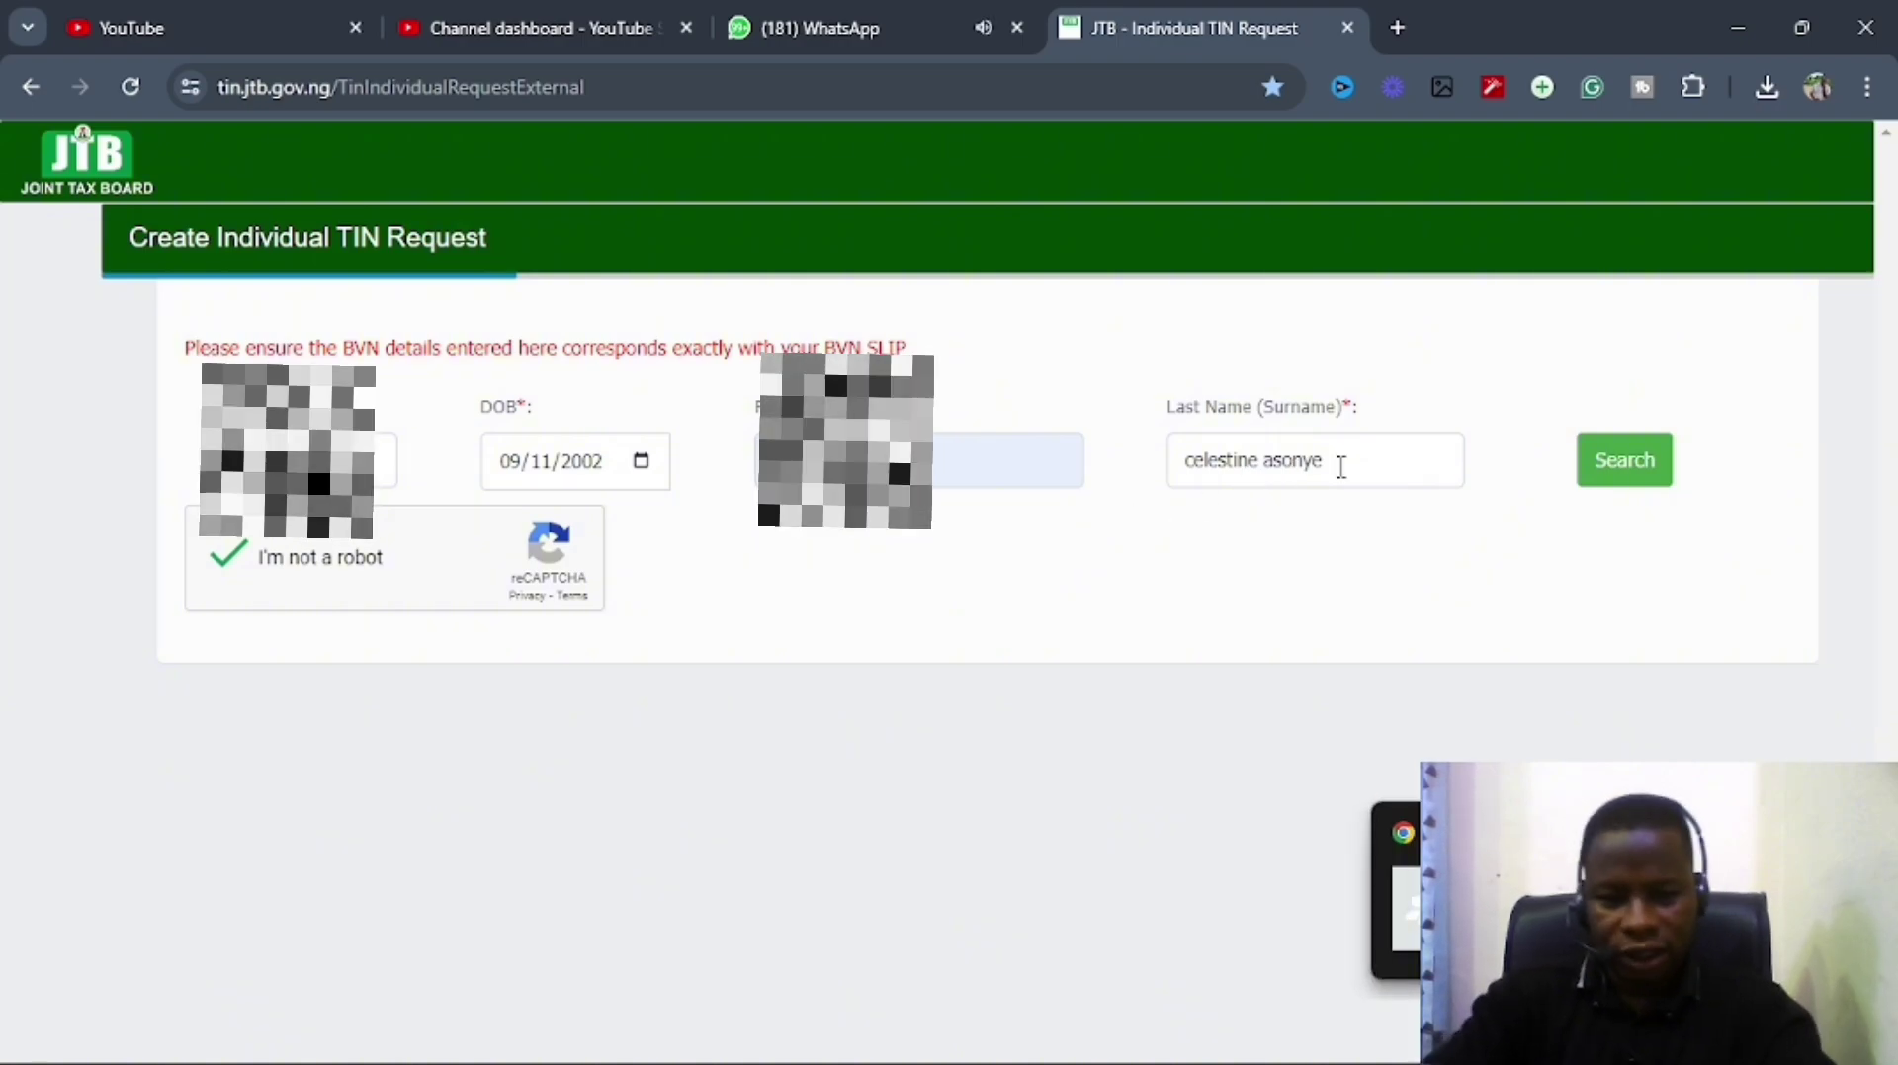
left_click(1617, 477)
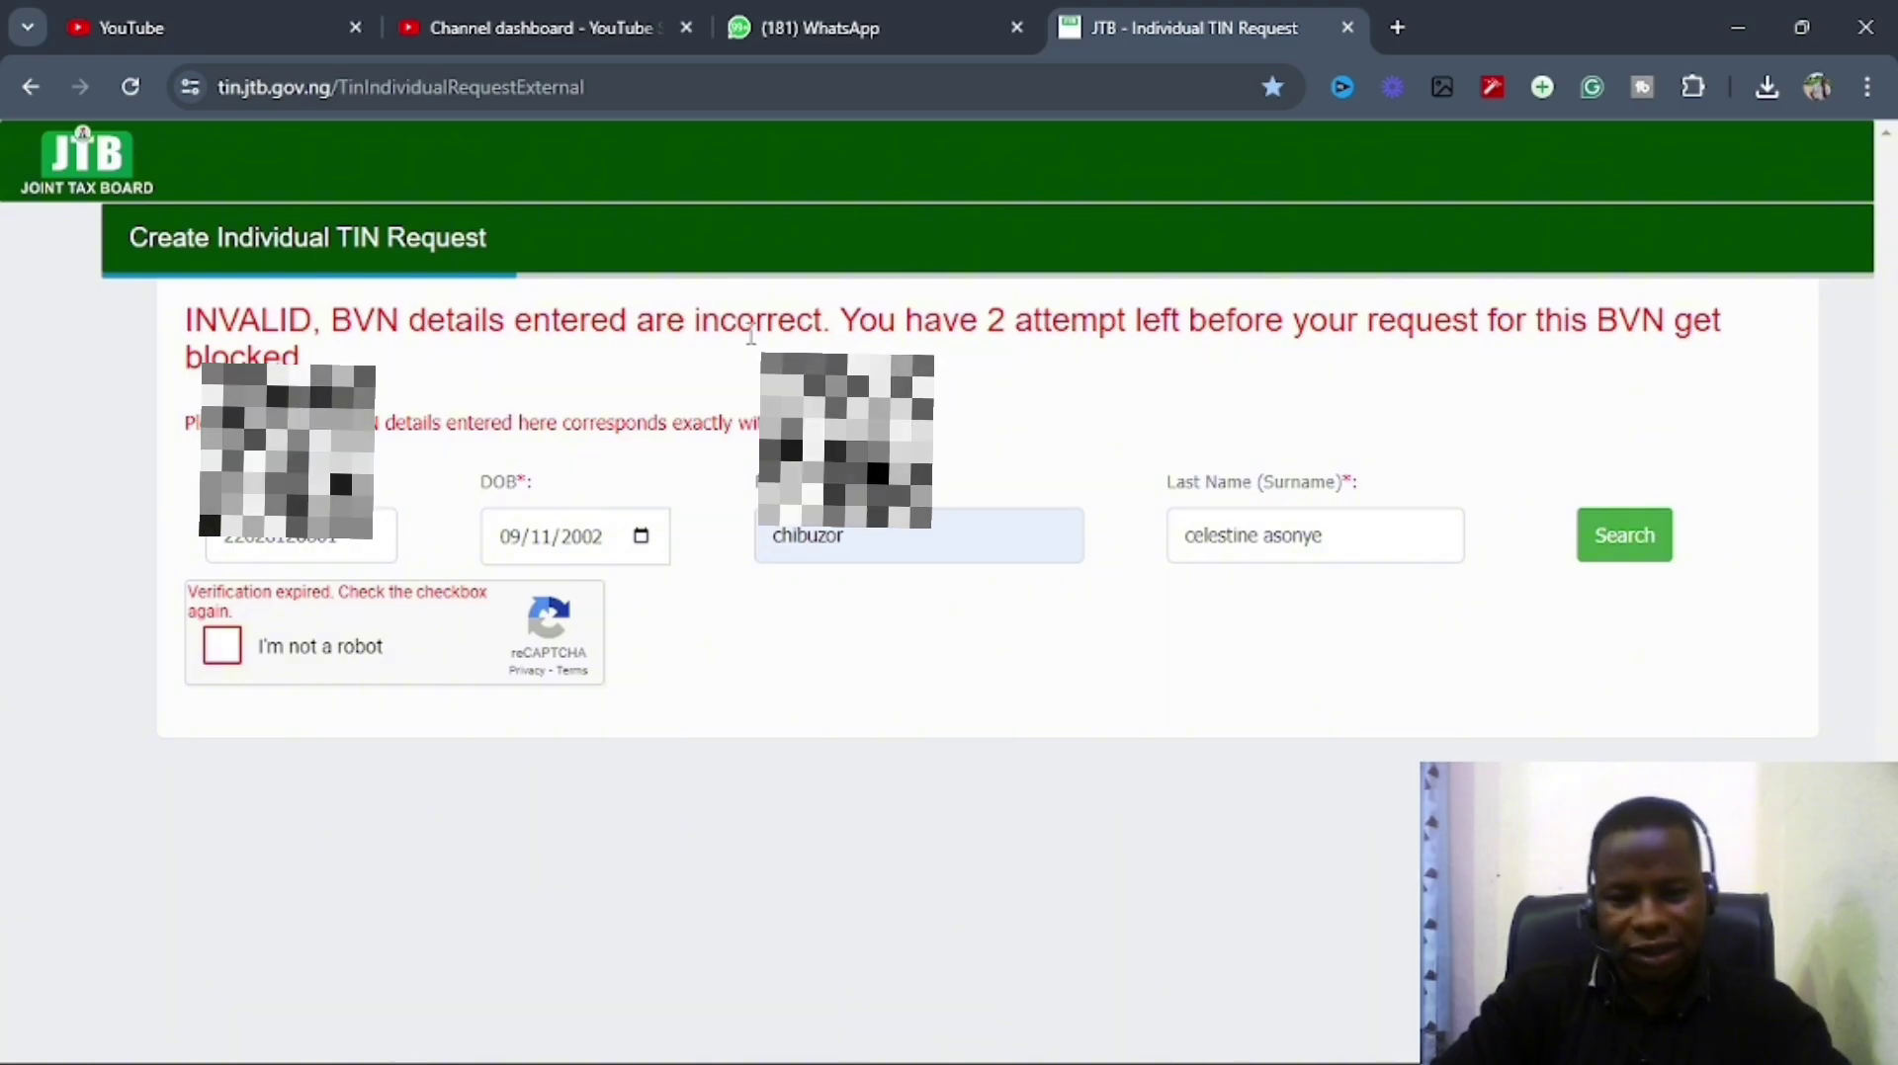
Delete the extra name so Last Name holds only the surname, then re-tick the reCAPTCHA.
left_click(1369, 535)
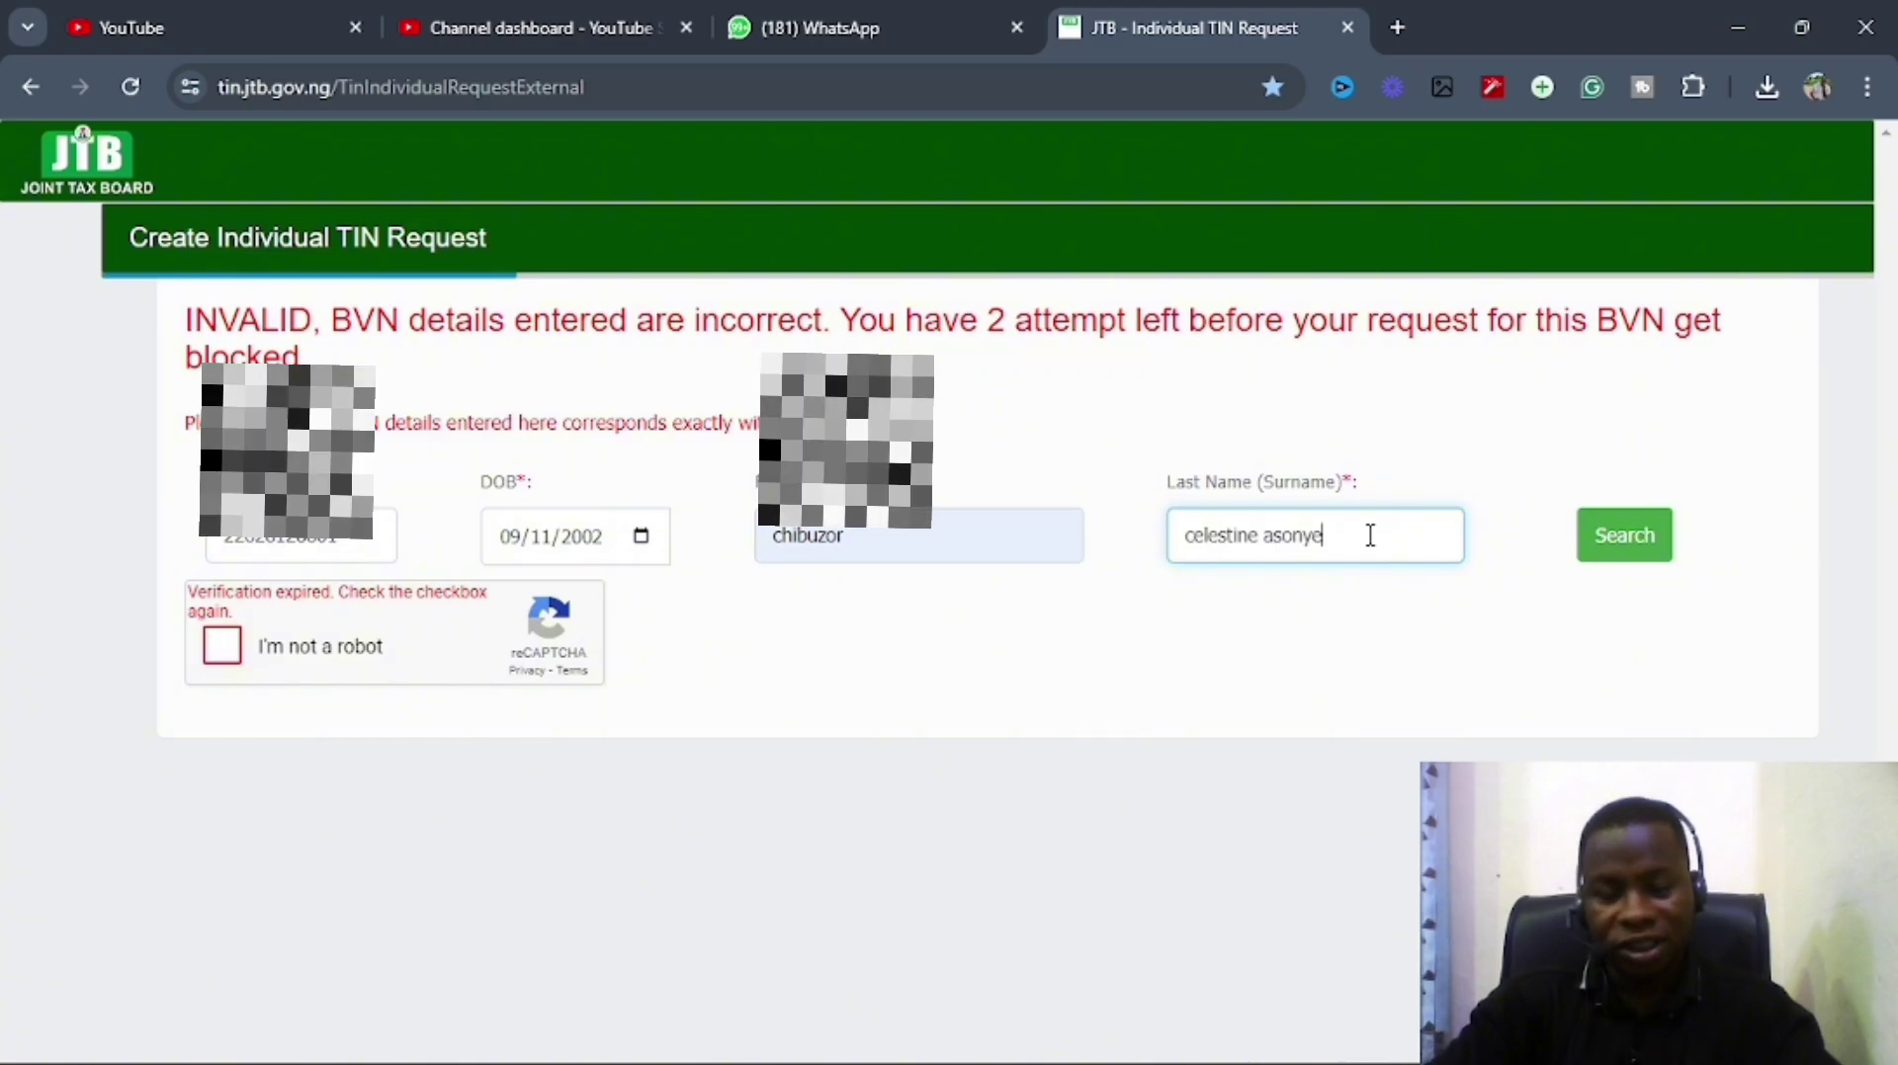
left_click(1265, 535)
key("BackSpace")
key("BackSpace")
key("BackSpace")
key("BackSpace")
key("BackSpace")
key("BackSpace")
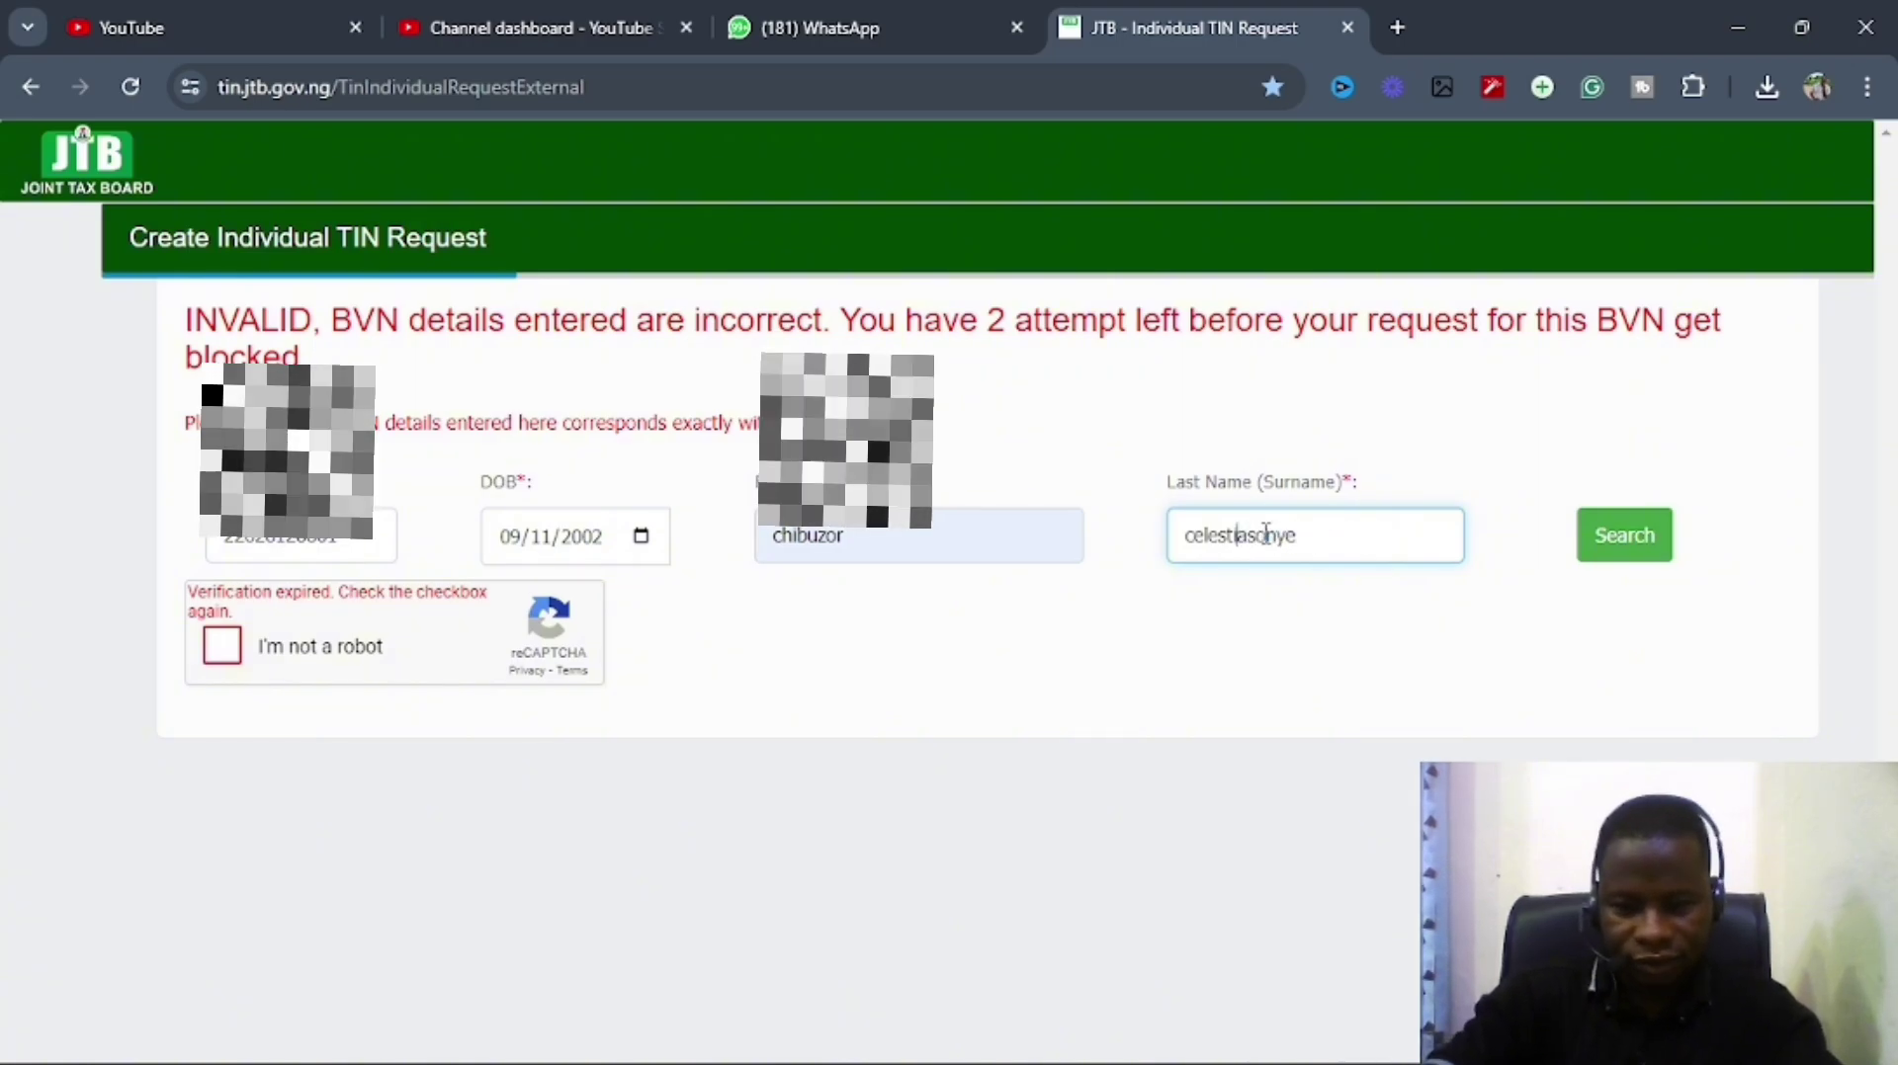
key("BackSpace")
key("BackSpace")
key("BackSpace")
key("BackSpace")
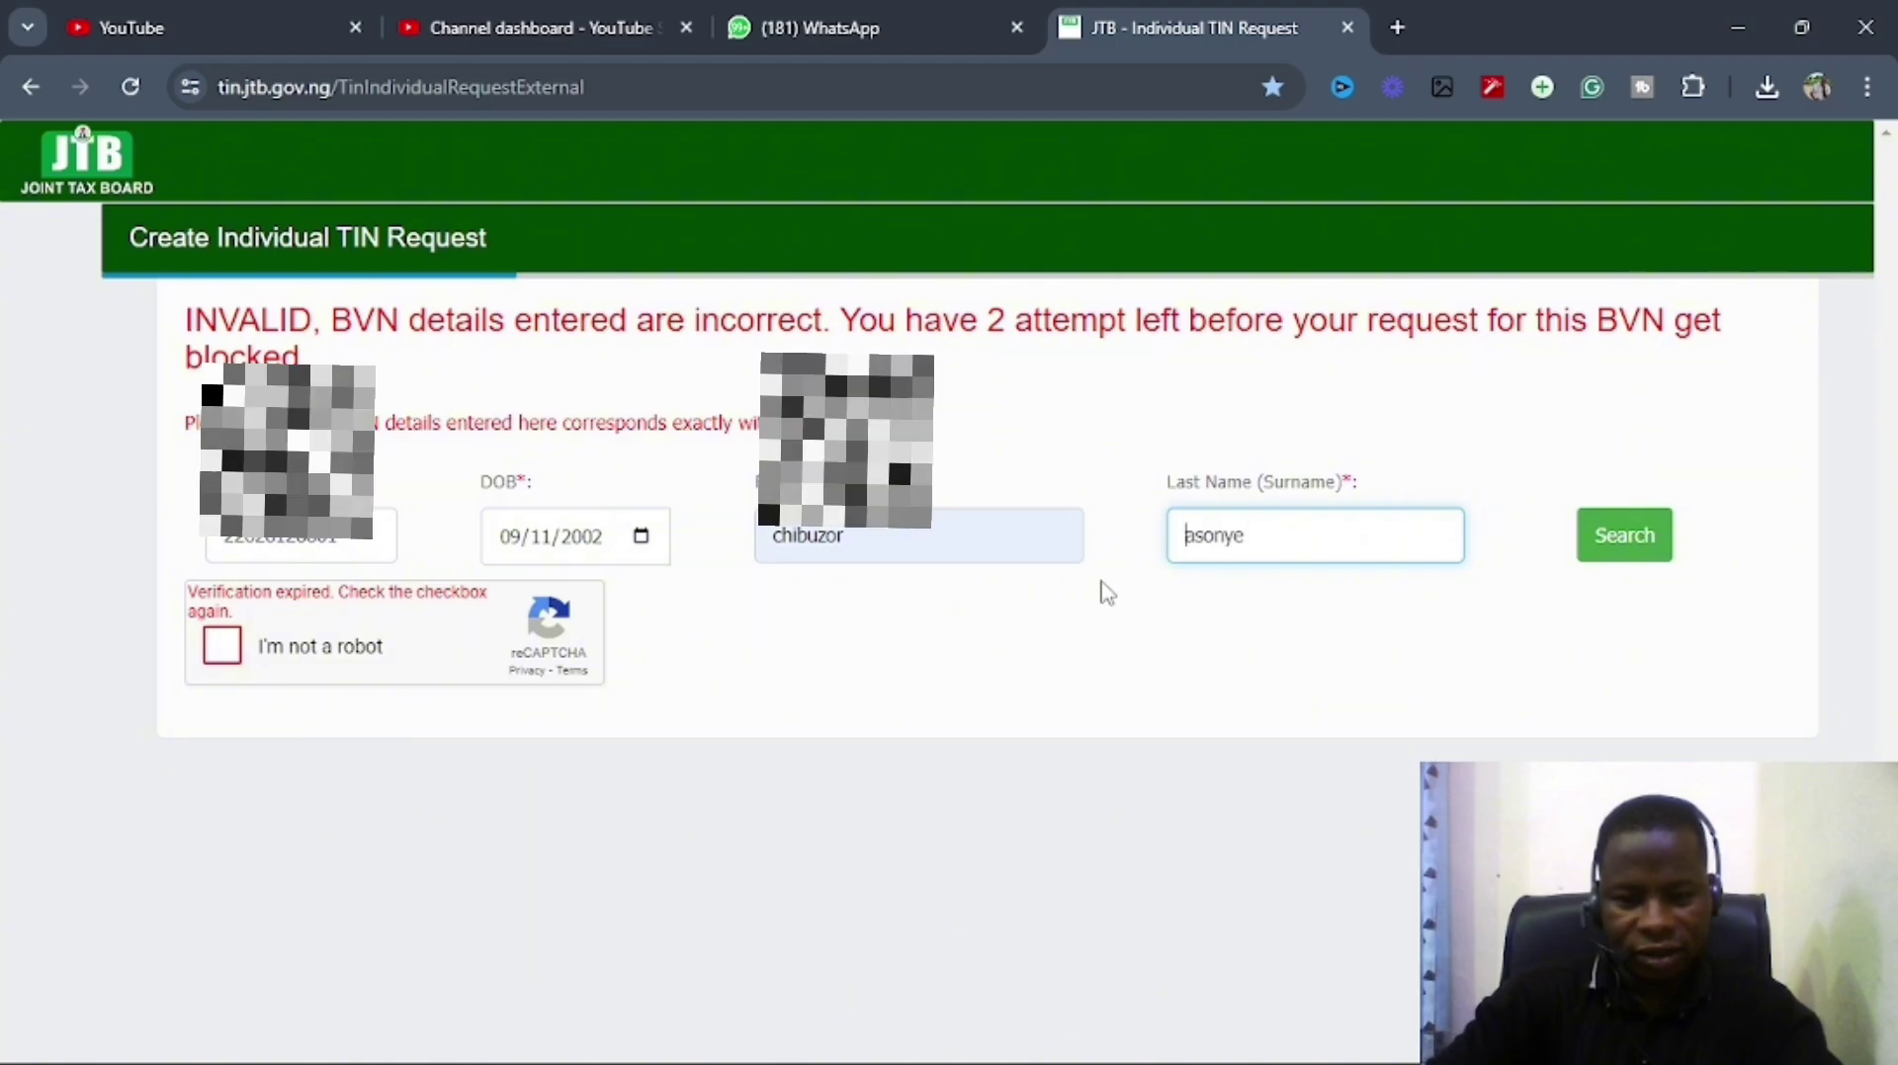
left_click(222, 657)
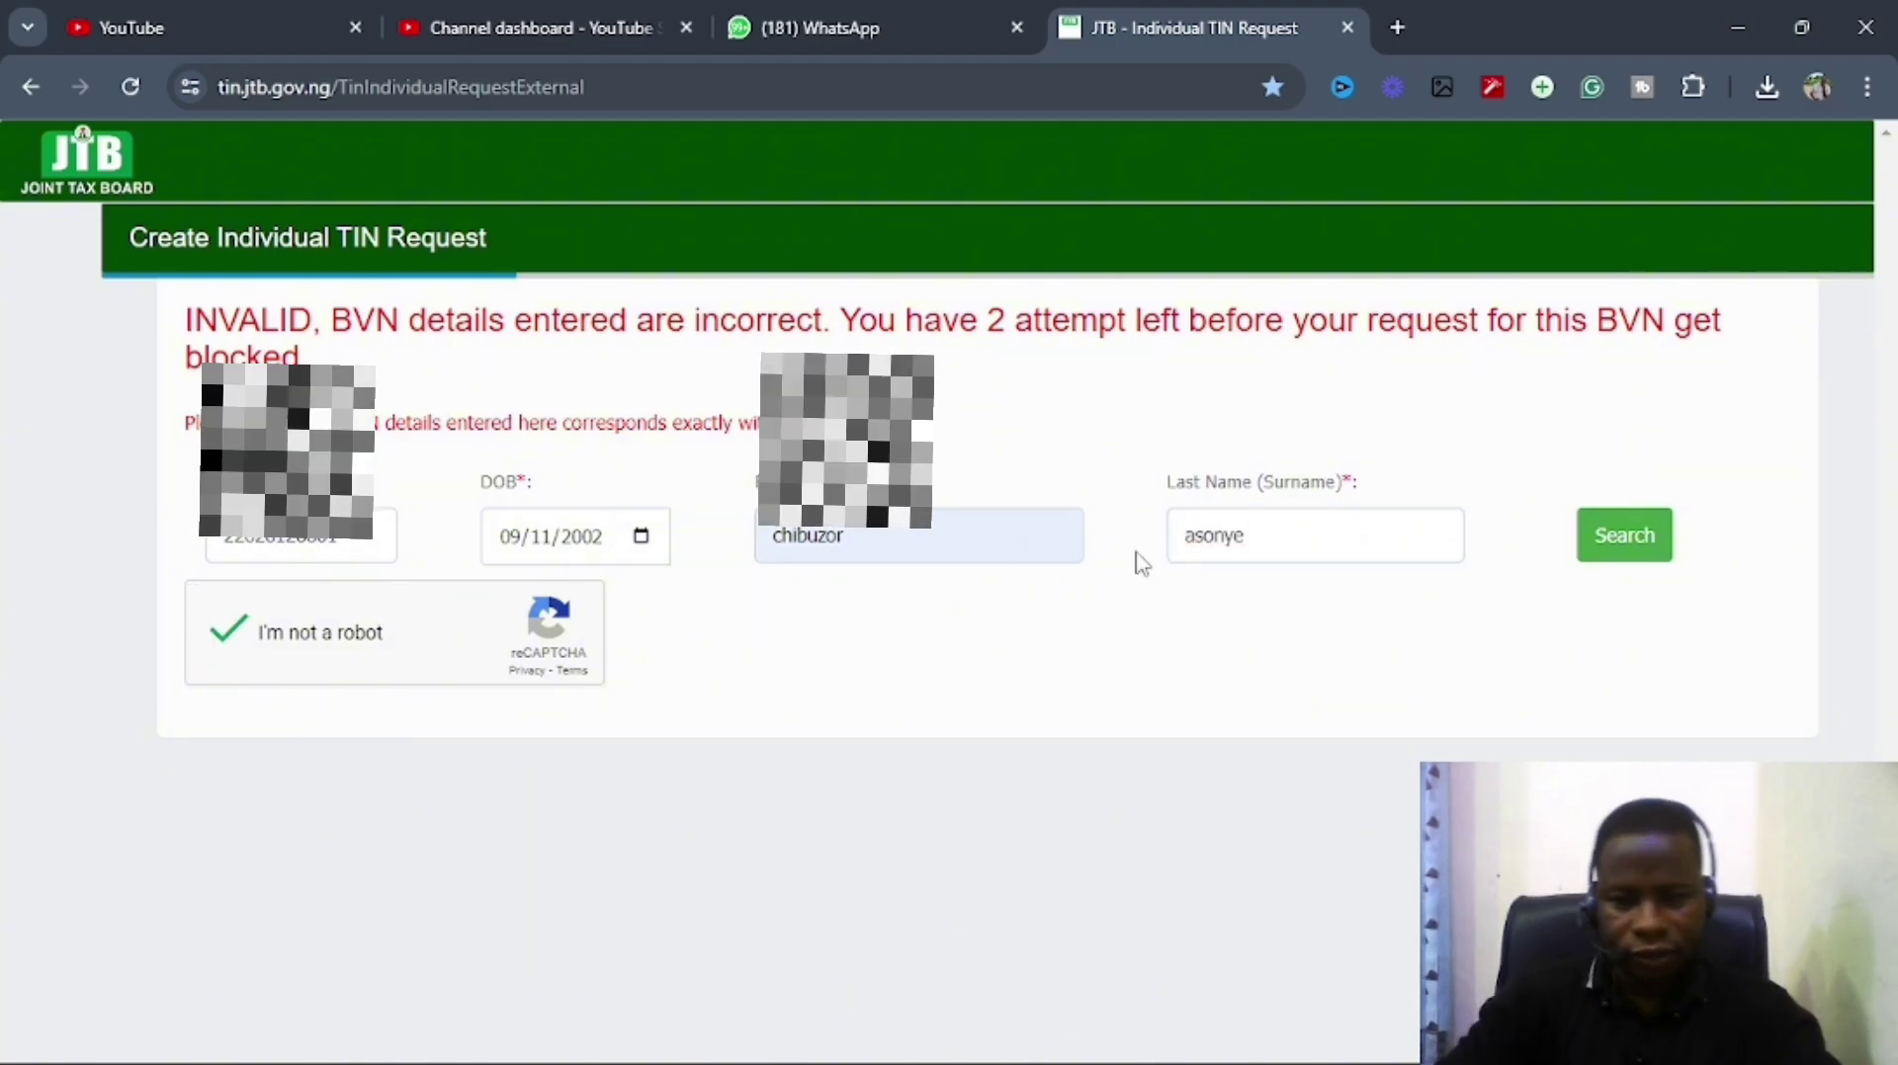
Resubmit the corrected BVN, date of birth and names for validation via Search.
left_click(1637, 547)
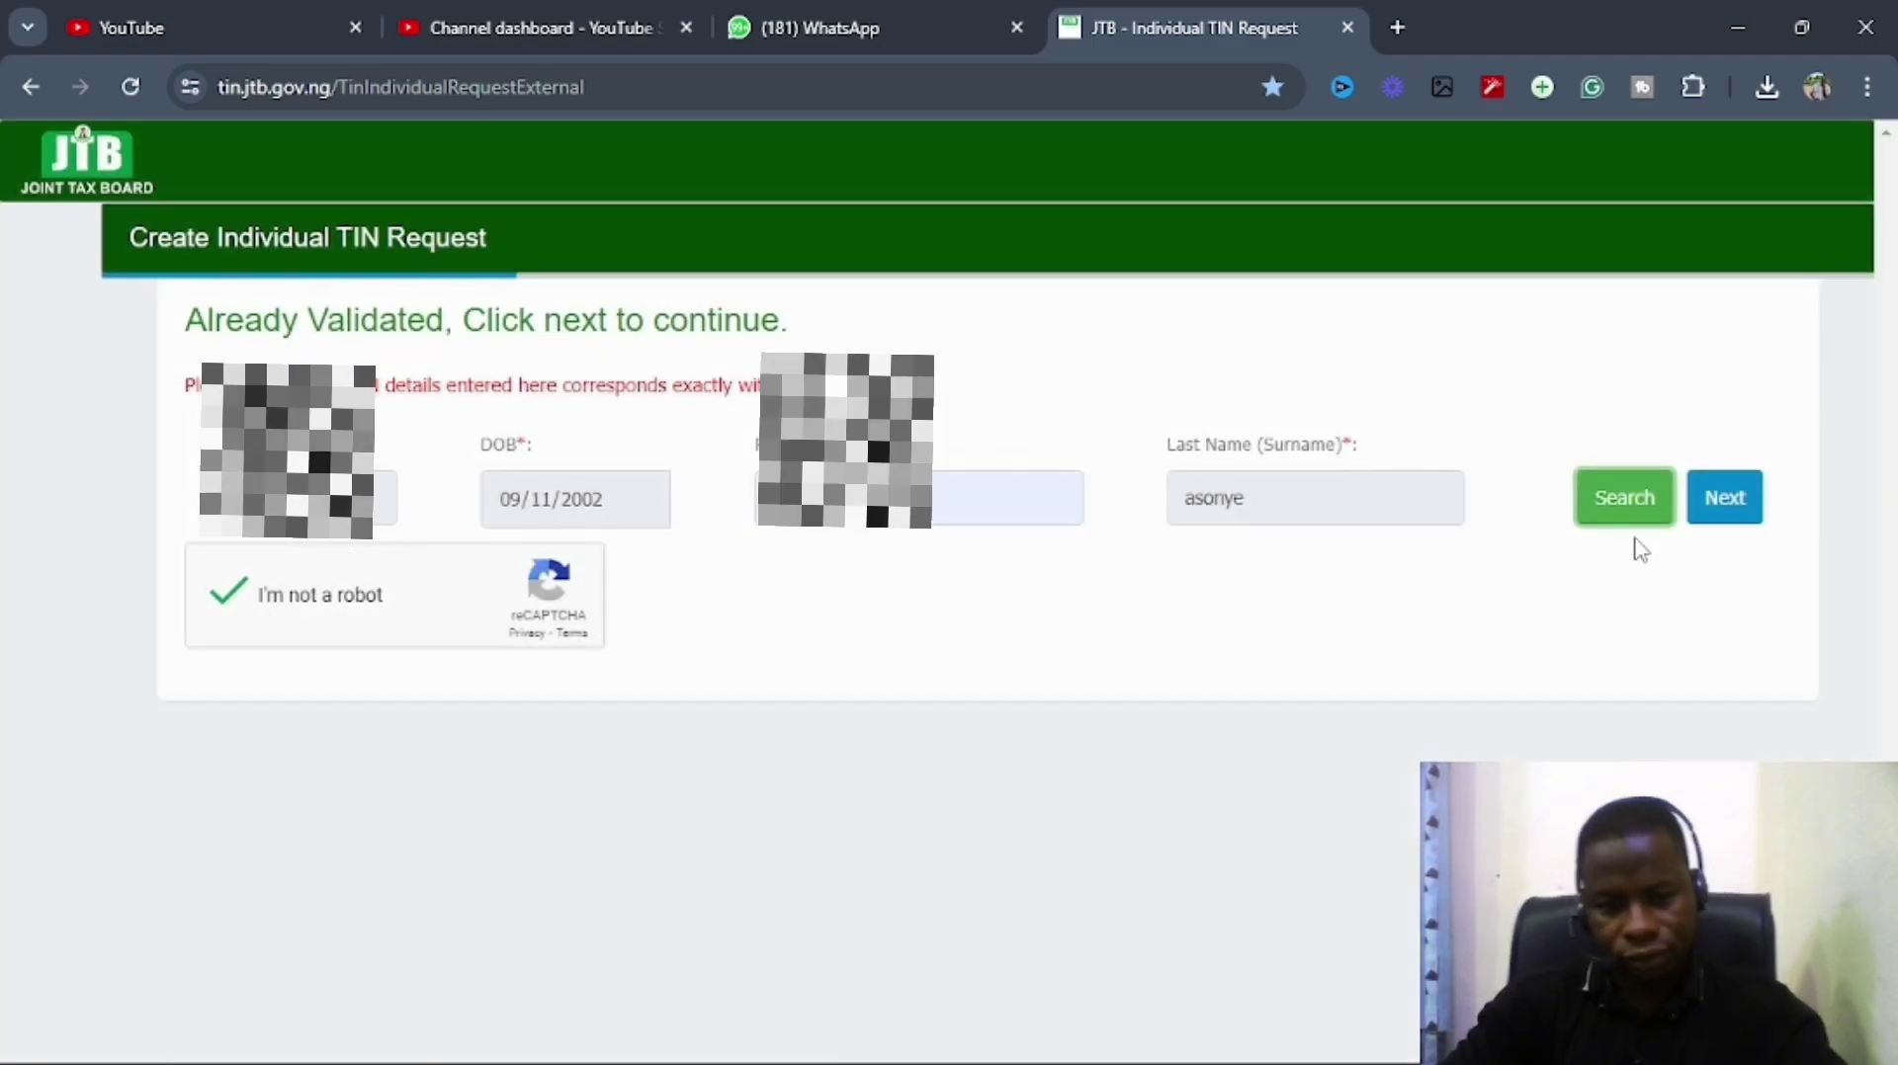